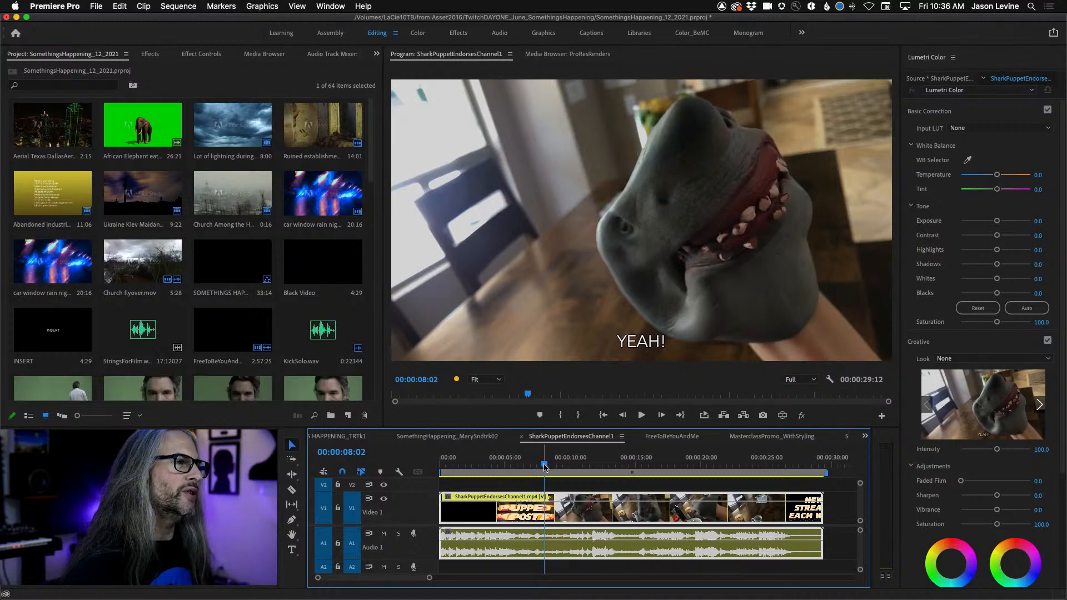
- Play the SharkPuppetEndorsesChannel1 sequence from the start, stop at the shark's "Okay." caption and park the playhead at 00:00:16:23
{"action": "left_click_drag", "start_coordinate": [544, 467], "coordinate": [433, 481]}
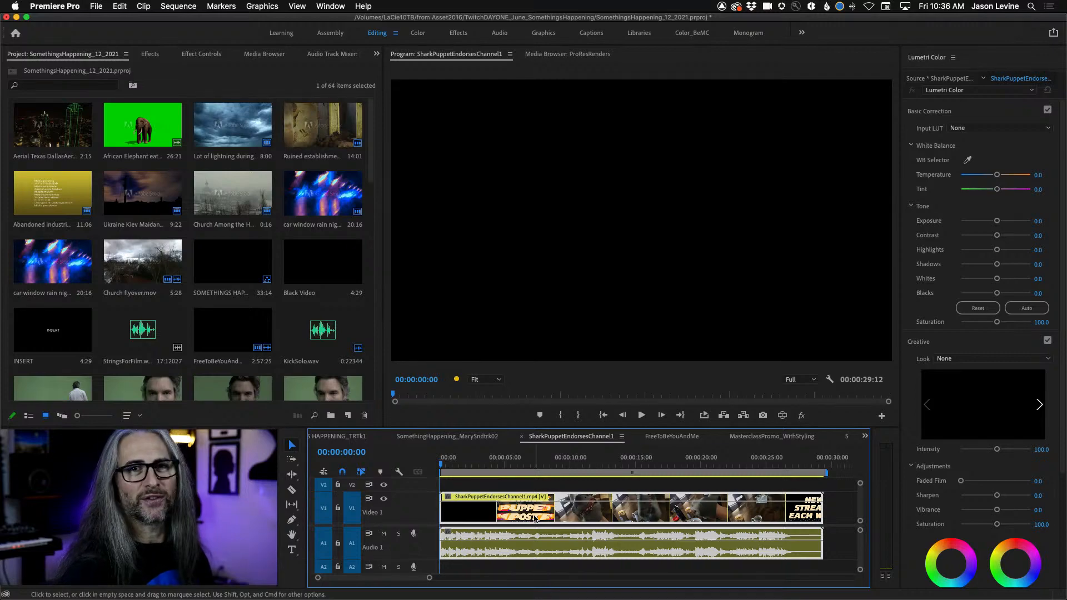
{"action": "key", "text": "space"}
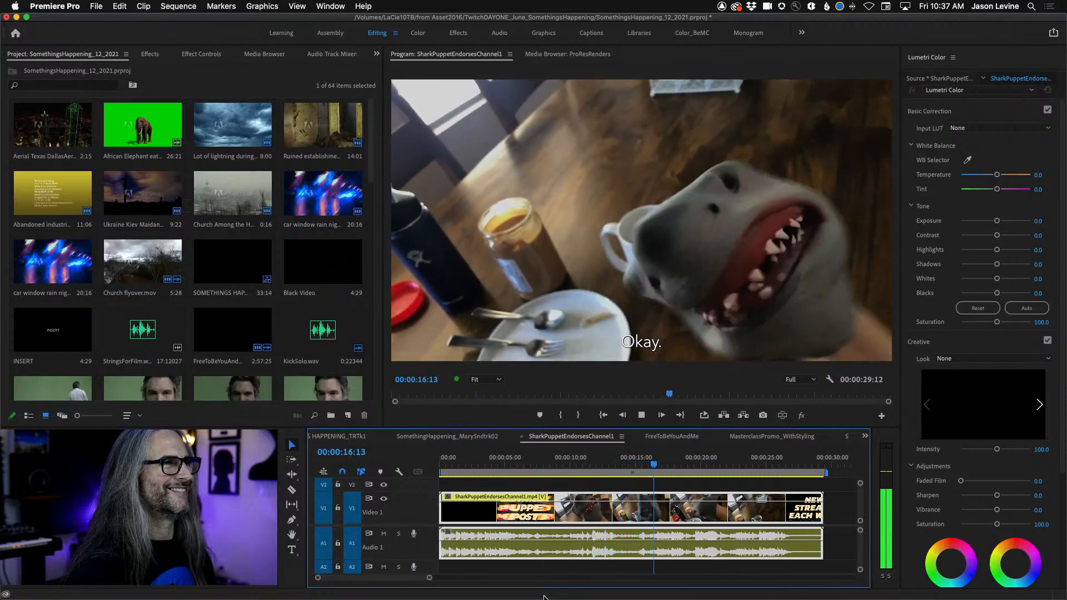
{"action": "key", "text": "space"}
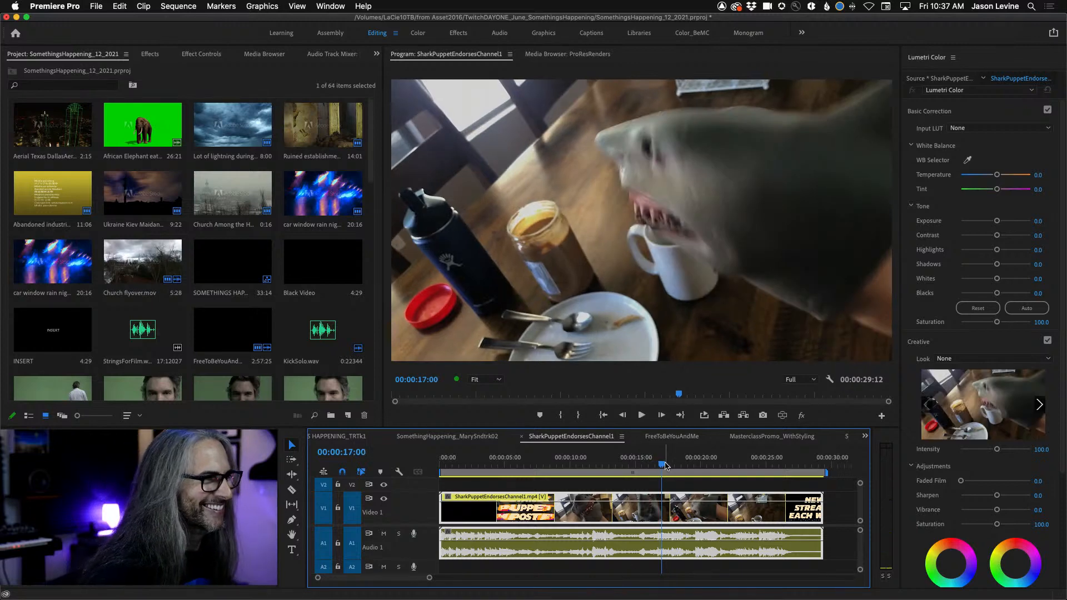
{"action": "left_click_drag", "start_coordinate": [664, 464], "coordinate": [659, 466]}
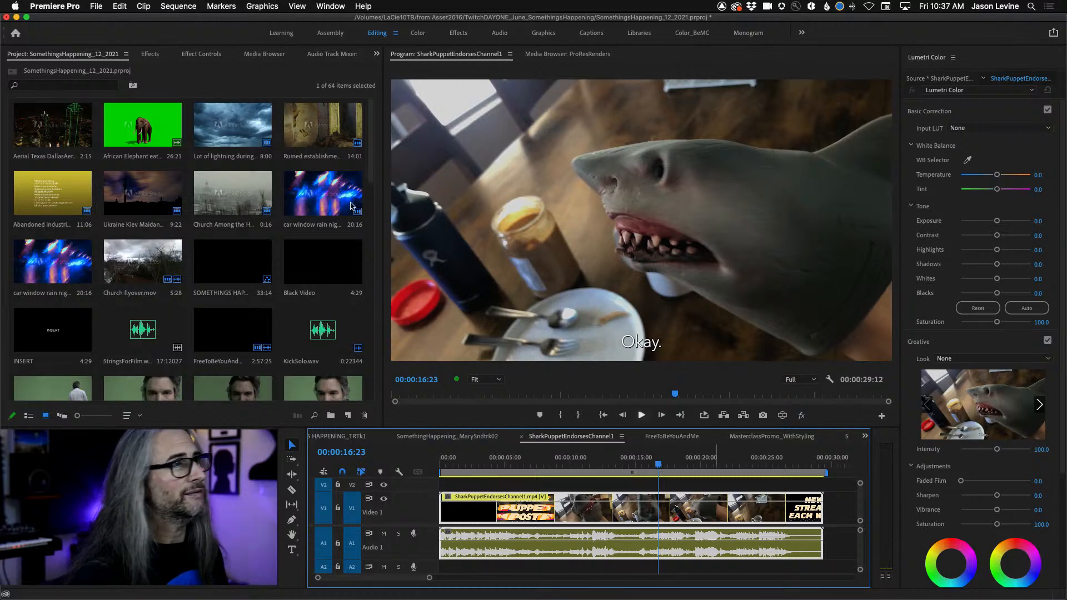
- Open the media export settings for the SharkPuppetEndorsesChannel1 sequence
{"action": "left_click", "coordinate": [97, 7]}
{"action": "mouse_move", "coordinate": [178, 314]}
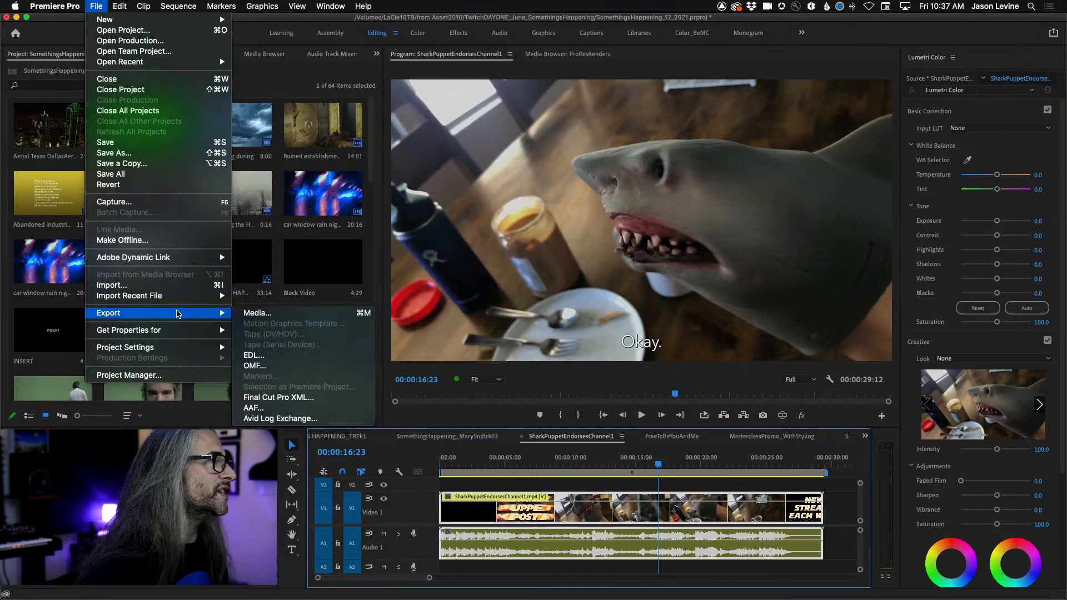
{"action": "left_click", "coordinate": [97, 7]}
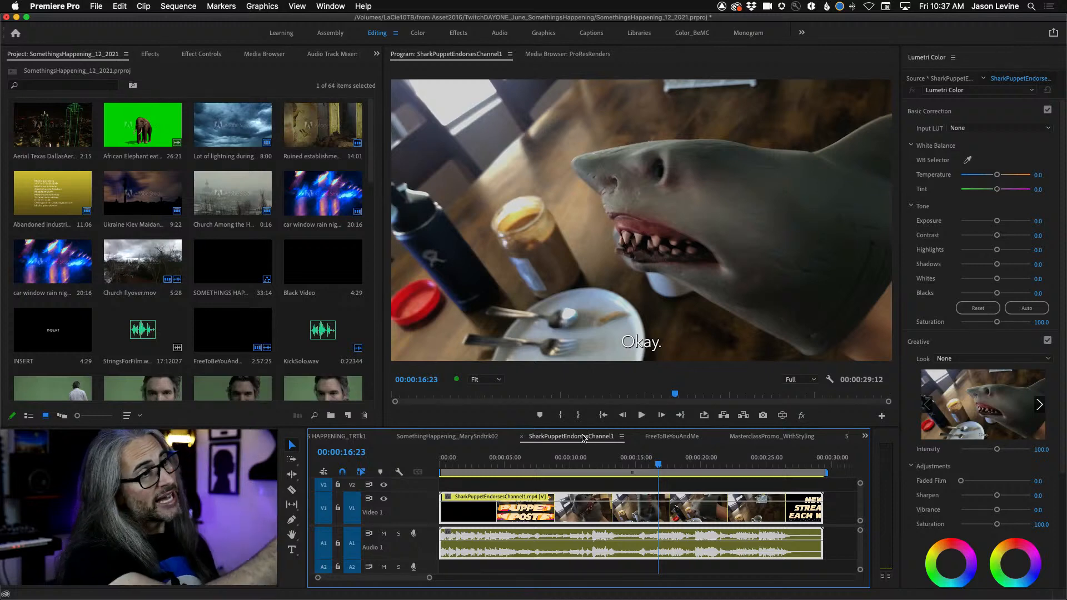
{"action": "left_click", "coordinate": [94, 6]}
{"action": "mouse_move", "coordinate": [142, 315]}
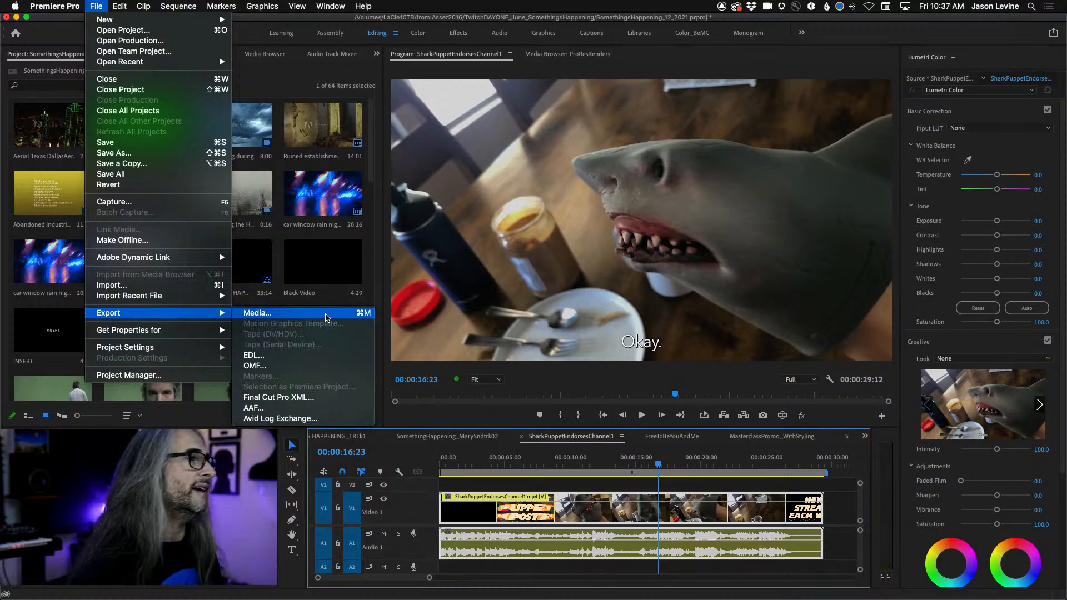
{"action": "left_click", "coordinate": [327, 314]}
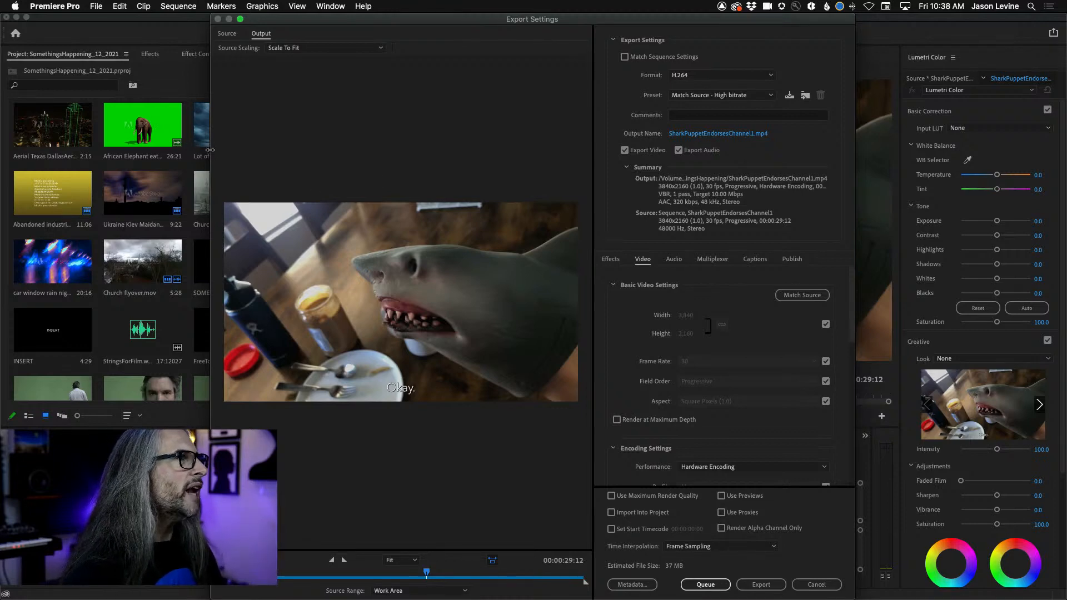
- Widen the Export Settings window to enlarge the output preview and look through the video settings
{"action": "left_click_drag", "start_coordinate": [210, 150], "coordinate": [76, 139]}
{"action": "left_click_drag", "start_coordinate": [366, 25], "coordinate": [450, 23]}
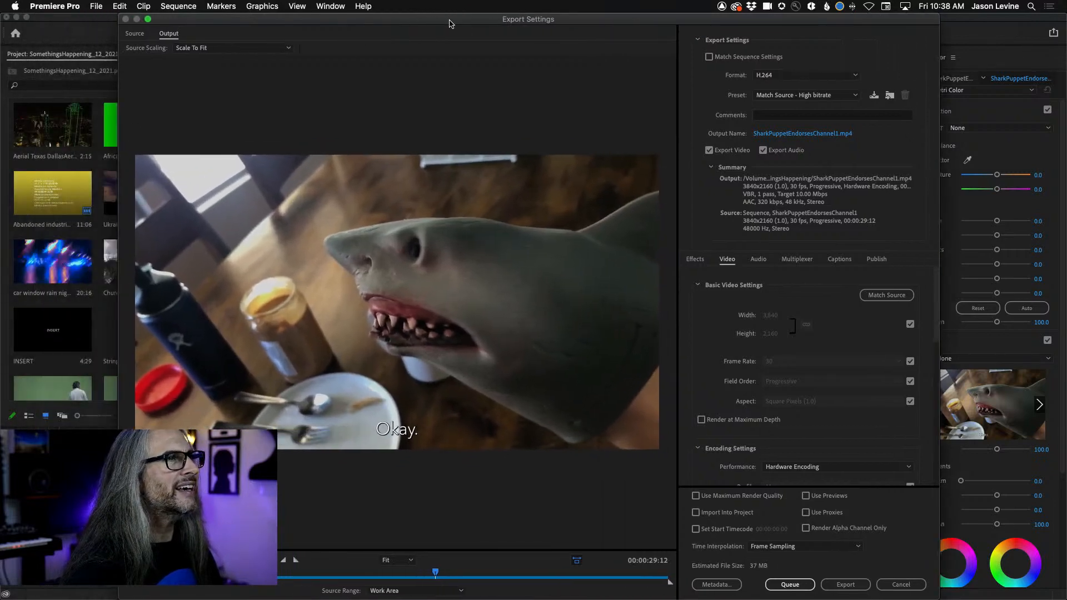
{"action": "left_click_drag", "start_coordinate": [119, 140], "coordinate": [72, 138]}
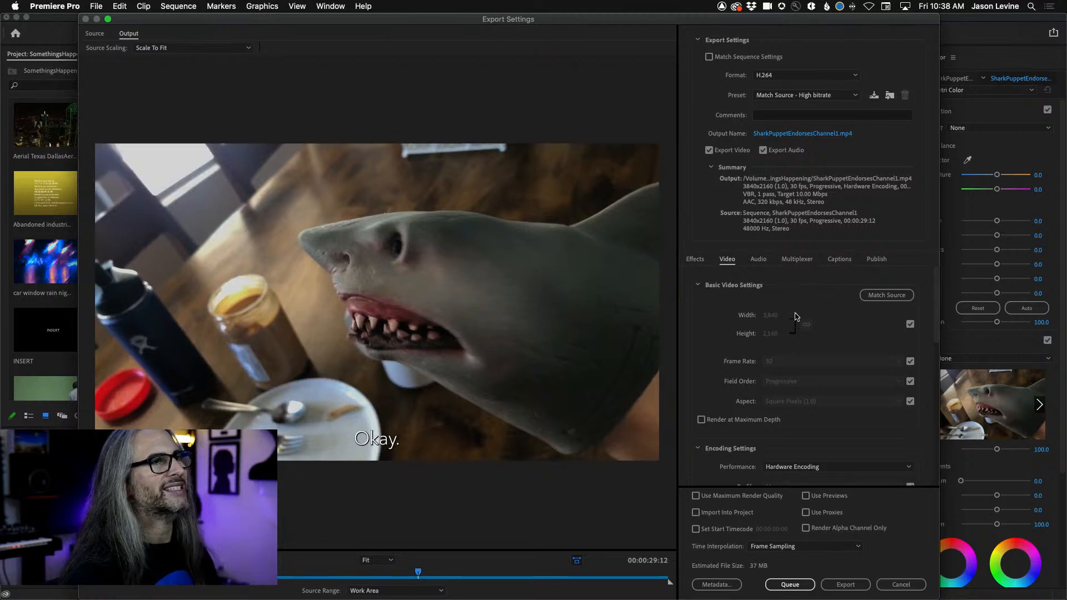
{"action": "scroll", "coordinate": [797, 318], "scroll_direction": "down", "scroll_amount": 10}
{"action": "scroll", "coordinate": [799, 319], "scroll_direction": "up", "scroll_amount": 10}
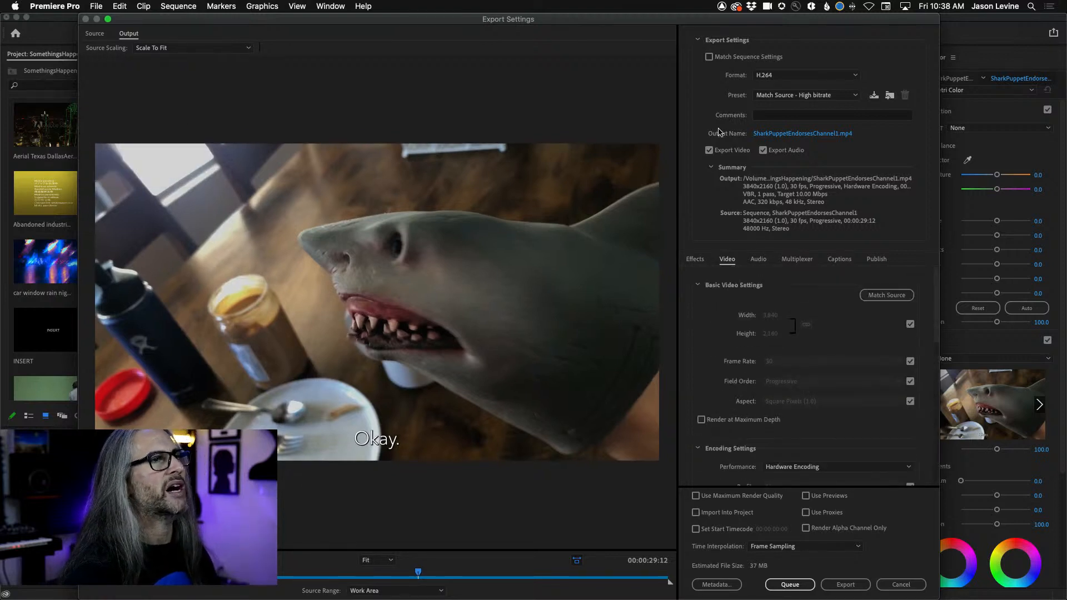
- Choose H.264 as the export format
{"action": "left_click", "coordinate": [856, 76]}
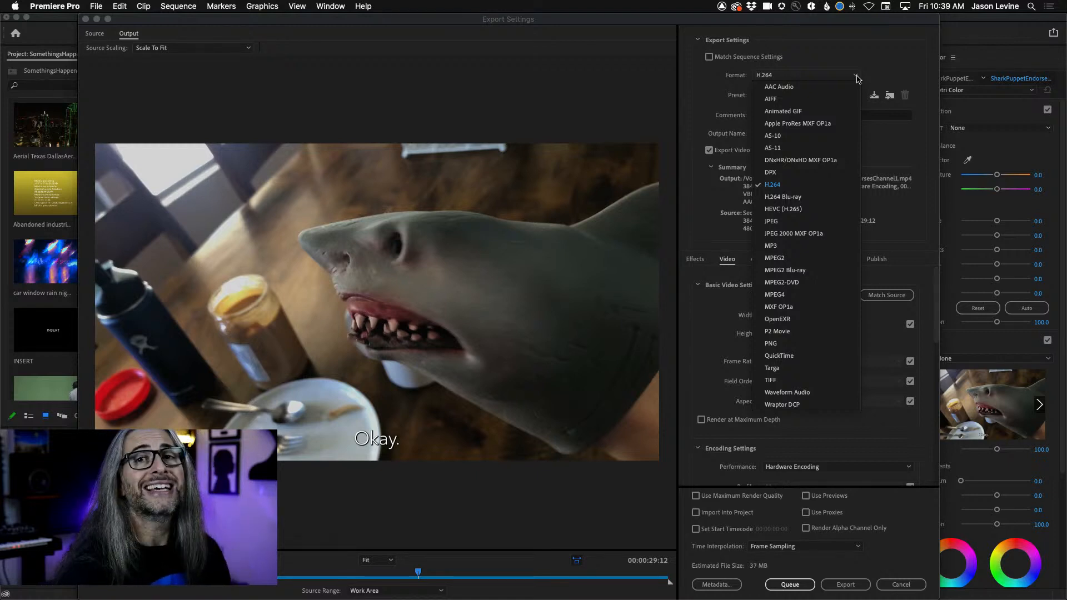
{"action": "left_click", "coordinate": [827, 188]}
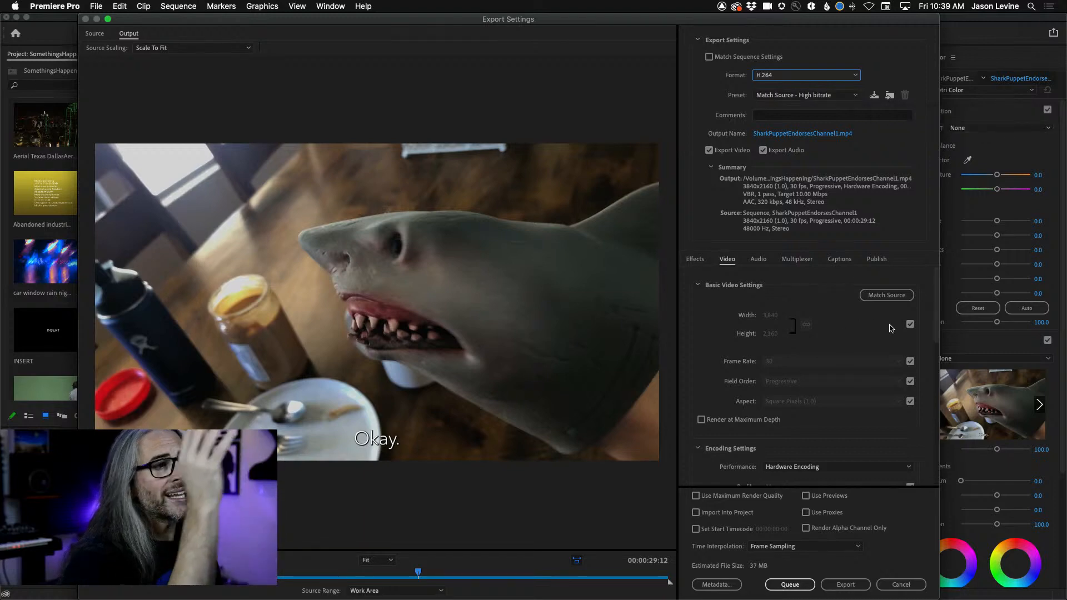
{"action": "left_click_drag", "start_coordinate": [937, 323], "coordinate": [939, 256]}
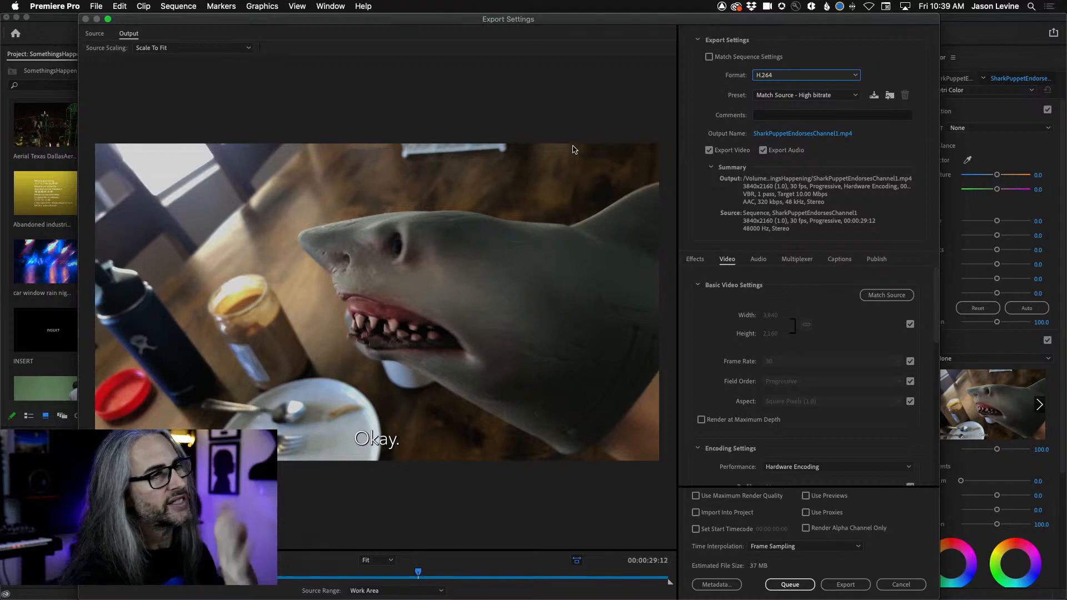
- Try the YouTube 1080p Full HD export preset, and replace it with YouTube 2160p 4K Ultra HD
{"action": "left_click", "coordinate": [855, 97]}
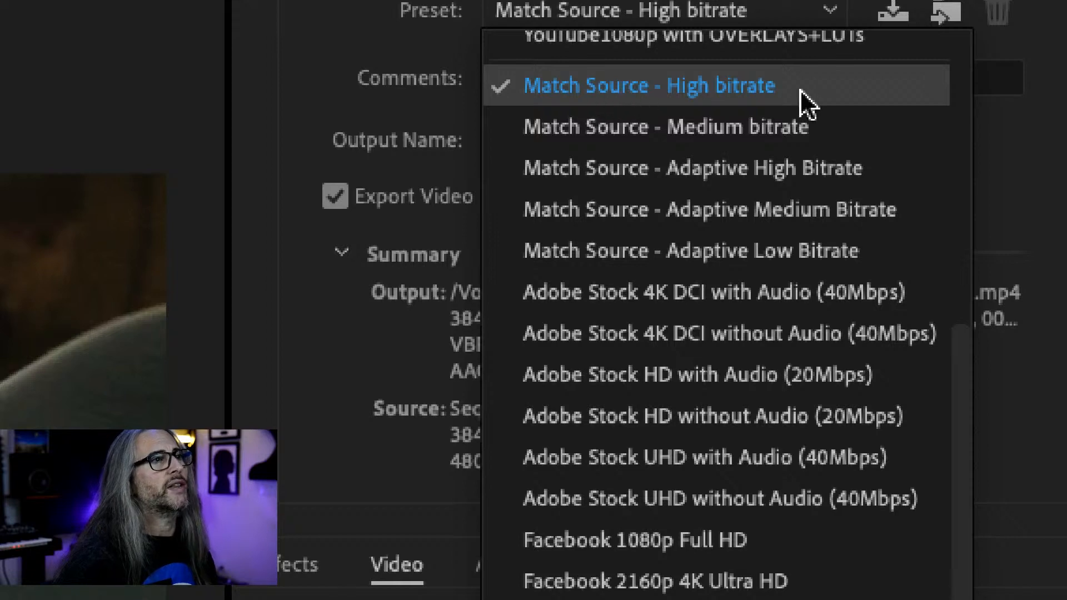
{"action": "left_click", "coordinate": [1003, 172]}
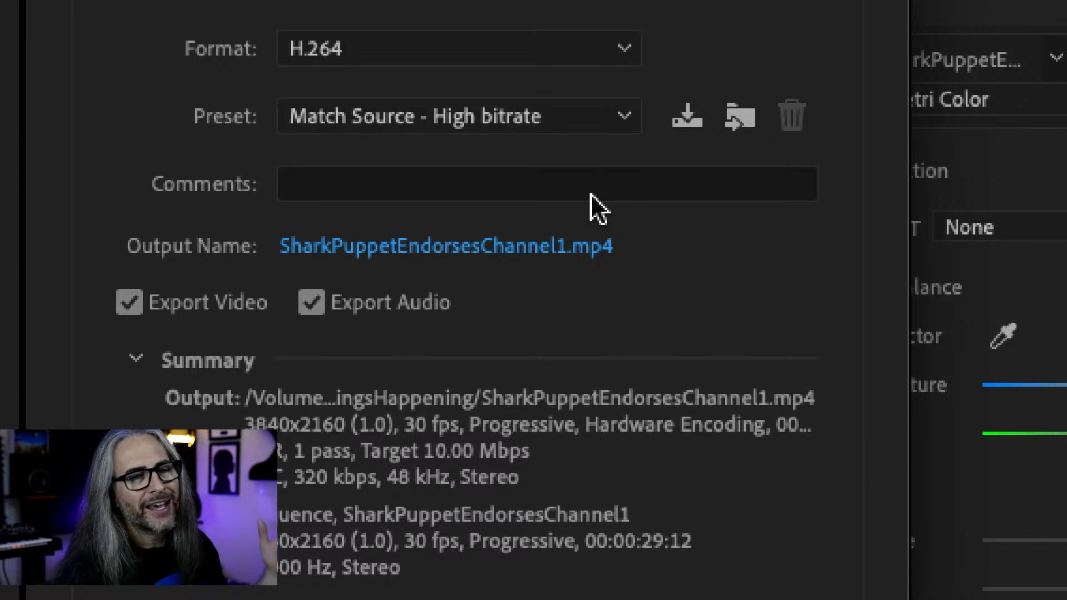
{"action": "left_click", "coordinate": [584, 125]}
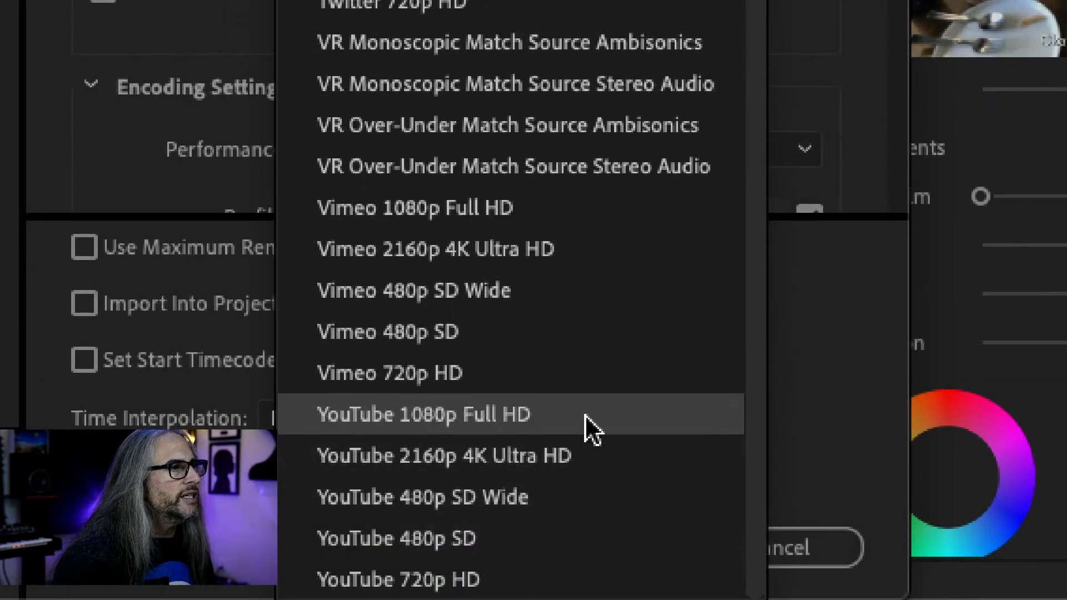
{"action": "left_click", "coordinate": [585, 415]}
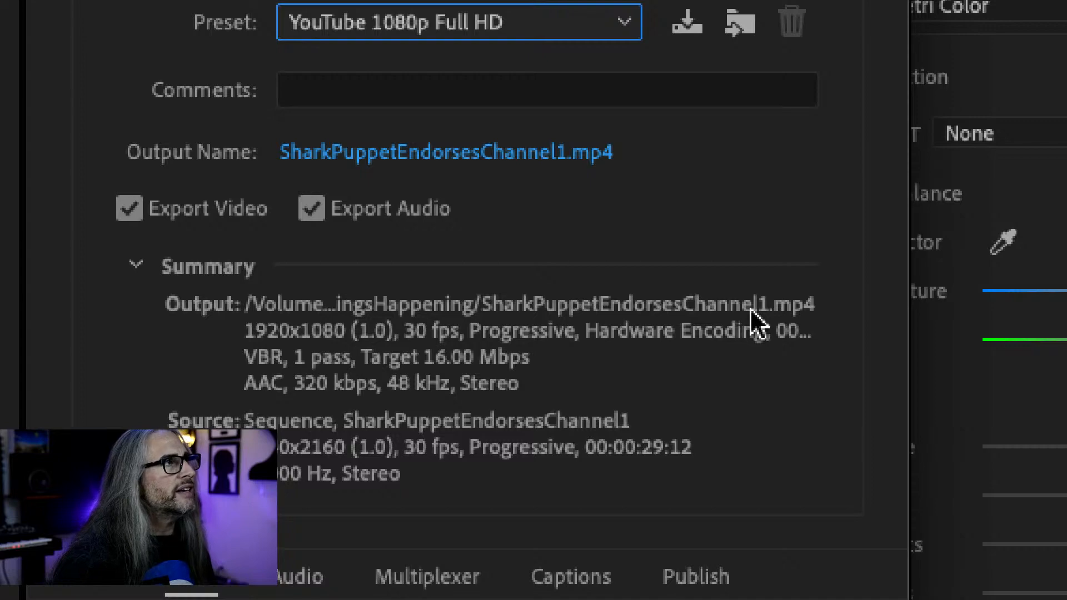
{"action": "left_click", "coordinate": [584, 29]}
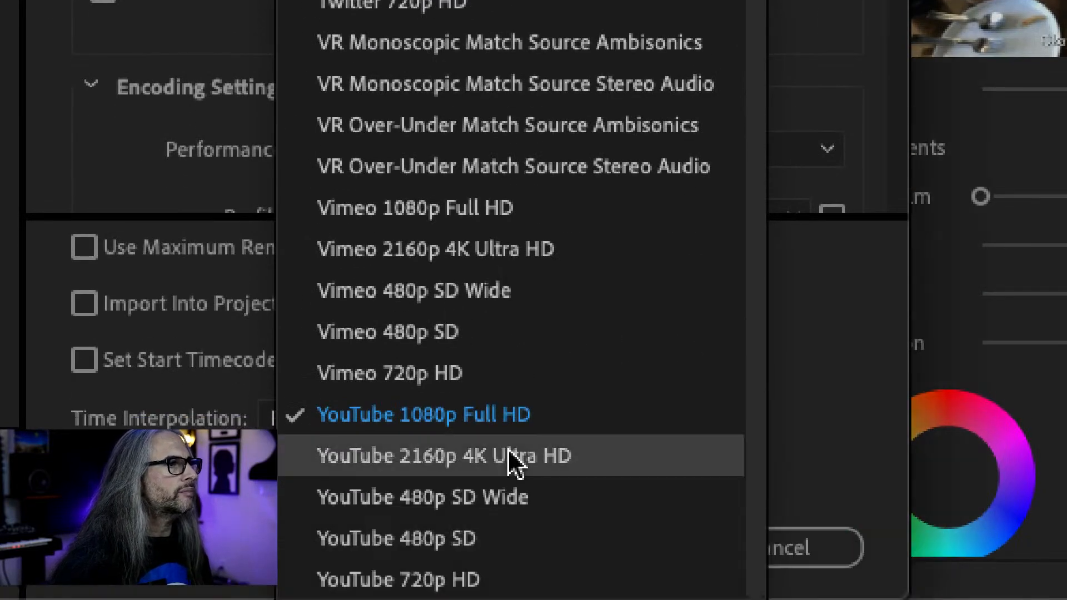
{"action": "left_click", "coordinate": [514, 460]}
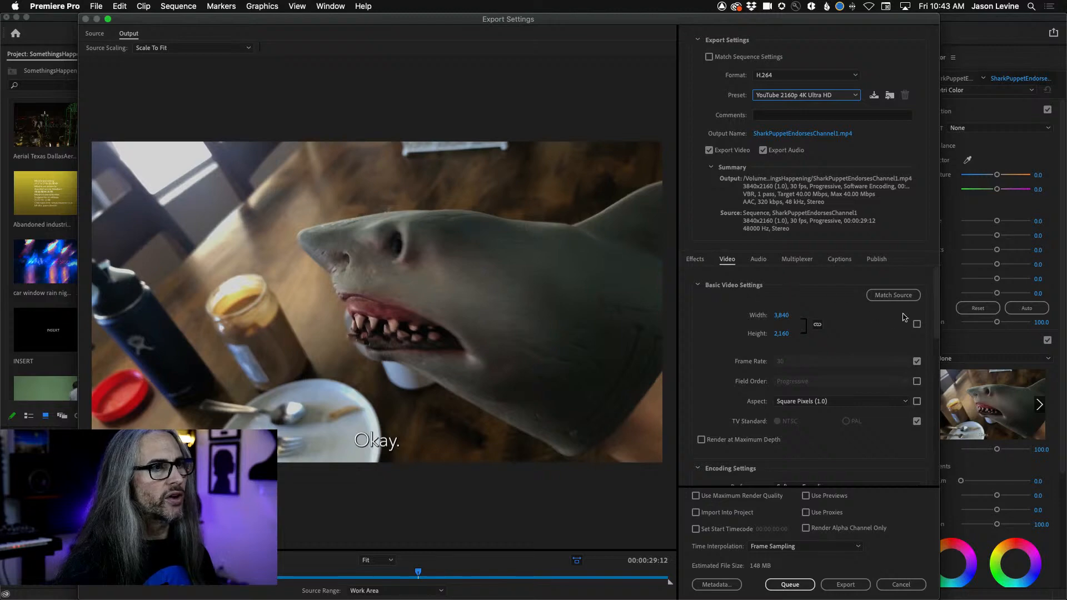
- Try to switch the encoding performance from software to hardware encoding for the 4K export
{"action": "mouse_move", "coordinate": [936, 311]}
{"action": "left_mouse_down"}
{"action": "mouse_move", "coordinate": [938, 328]}
{"action": "mouse_move", "coordinate": [936, 309]}
{"action": "left_mouse_up"}
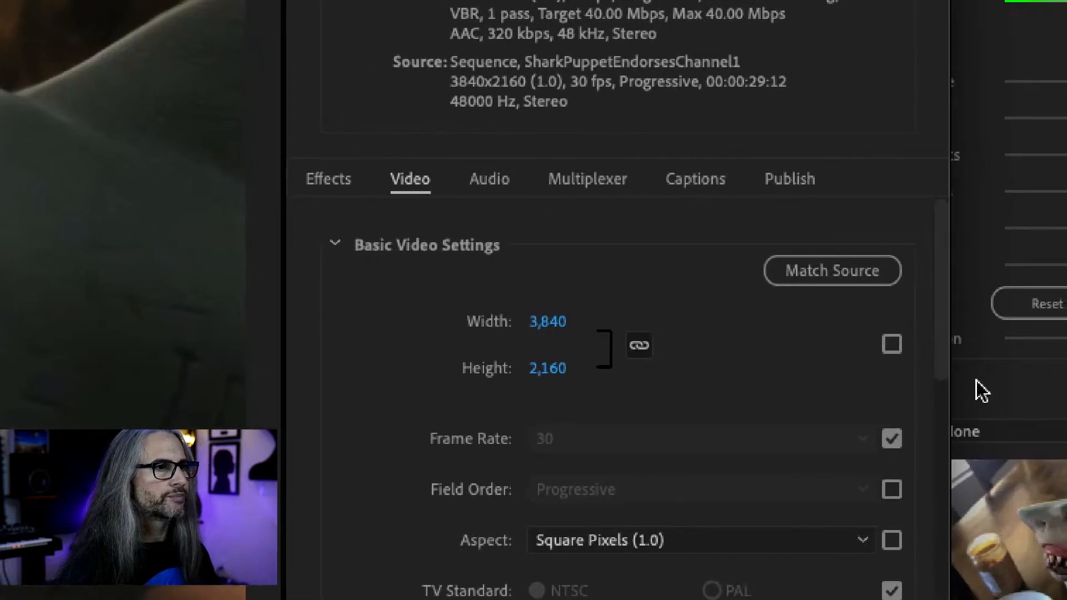
{"action": "left_click_drag", "start_coordinate": [939, 352], "coordinate": [950, 487]}
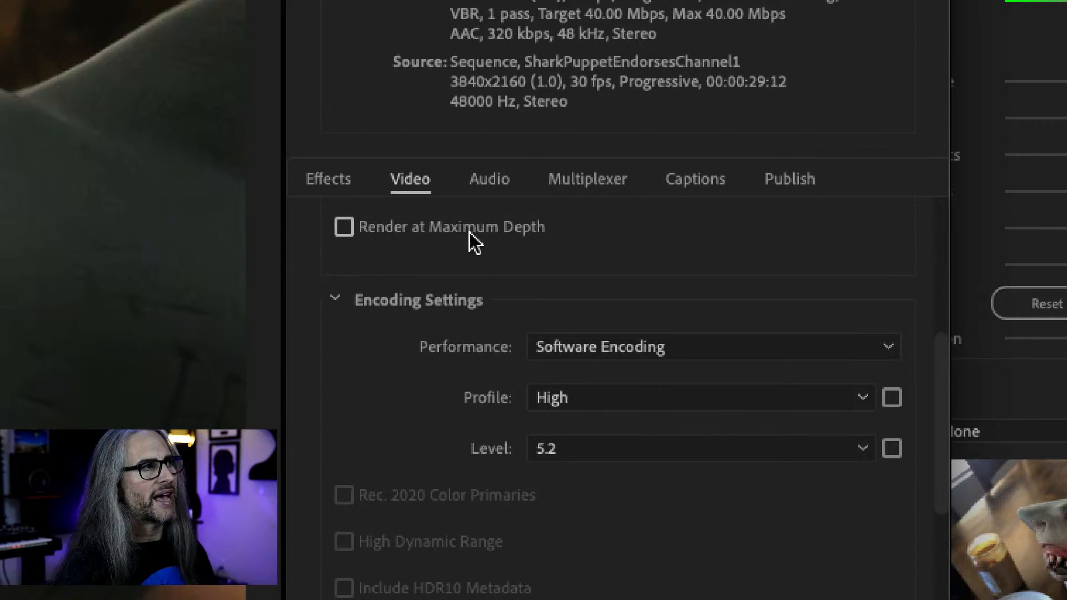
{"action": "left_click_drag", "start_coordinate": [938, 362], "coordinate": [939, 390]}
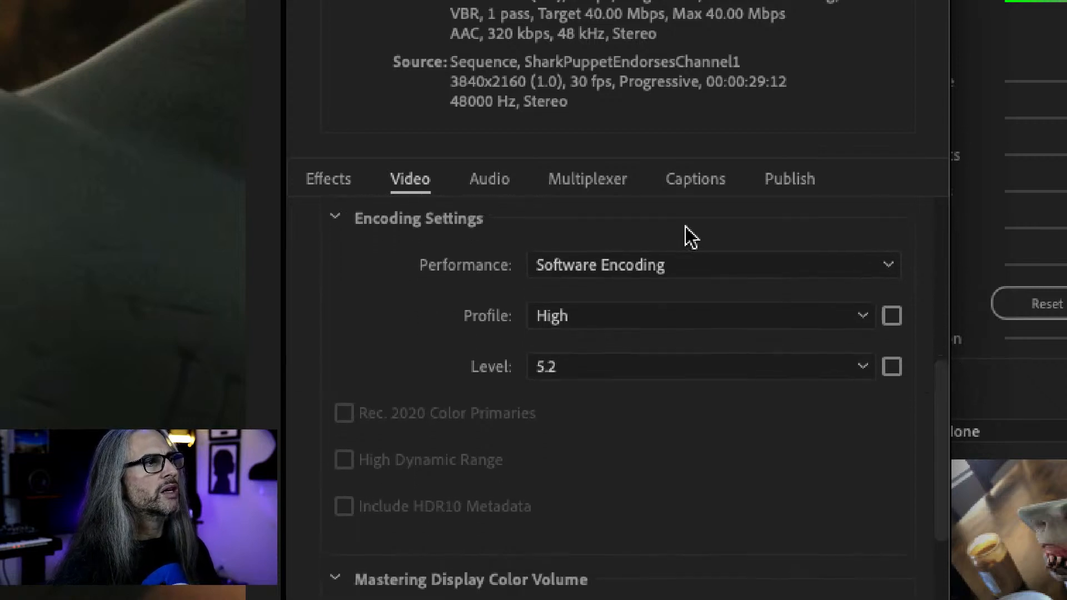
{"action": "left_click", "coordinate": [832, 269]}
{"action": "left_click", "coordinate": [707, 305]}
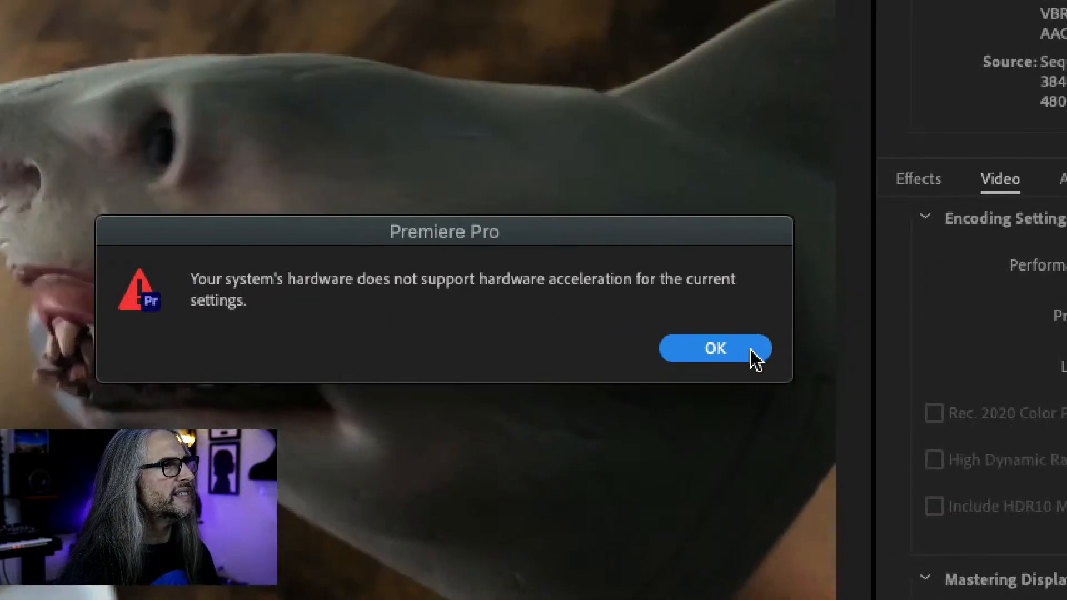
{"action": "left_click", "coordinate": [755, 356]}
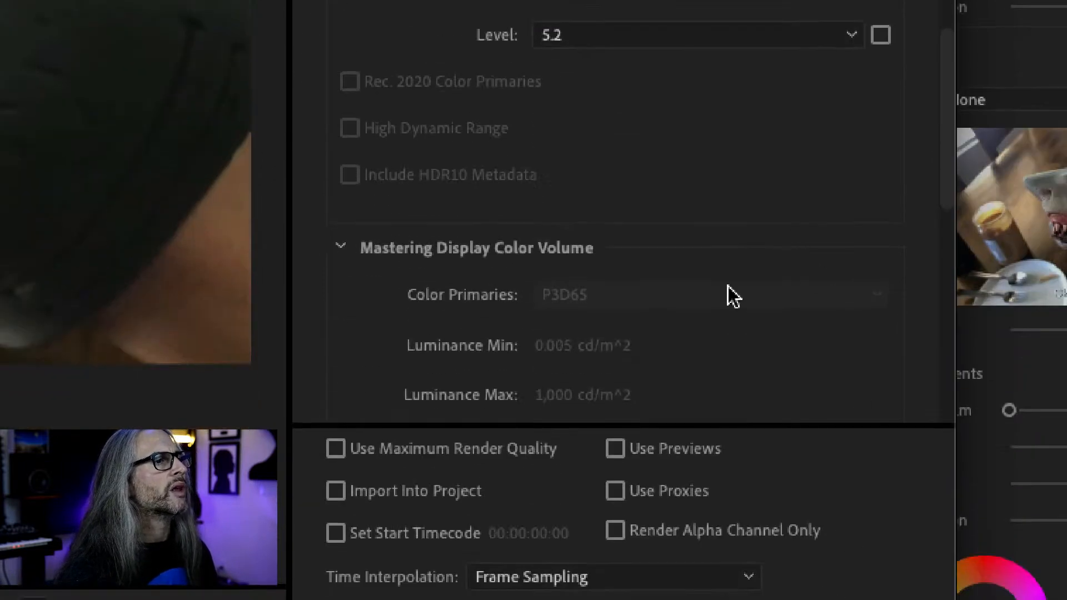
- Apply the YouTube 1080p Full HD preset and bring its bitrate settings into view
{"action": "scroll", "coordinate": [766, 233], "scroll_direction": "down", "scroll_amount": 10}
{"action": "scroll", "coordinate": [767, 202], "scroll_direction": "up", "scroll_amount": 2}
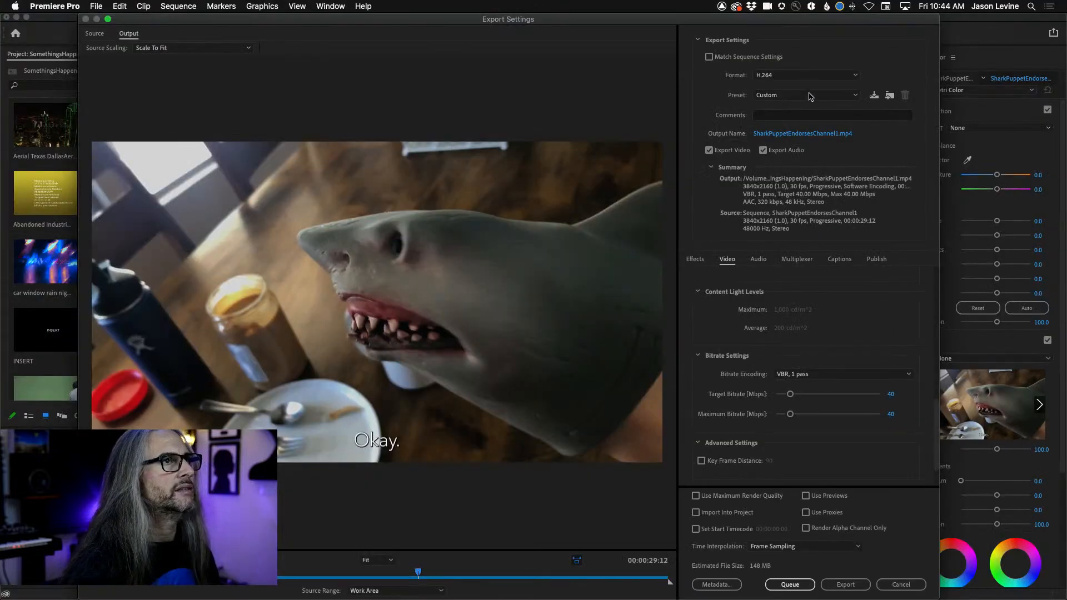
{"action": "left_click", "coordinate": [808, 97]}
{"action": "scroll", "coordinate": [858, 428], "scroll_direction": "down", "scroll_amount": 5}
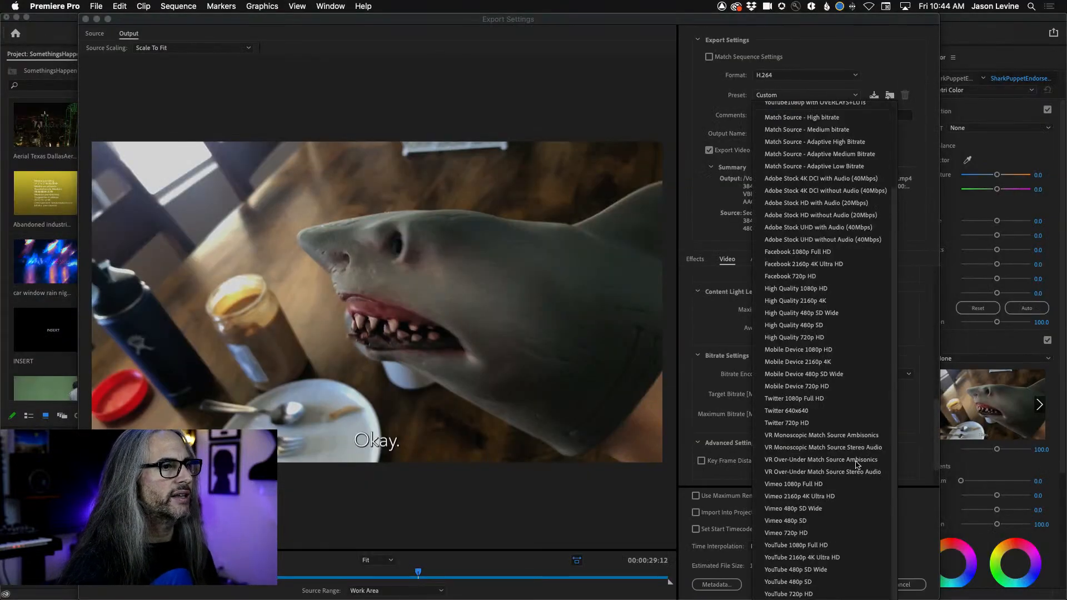
{"action": "left_click", "coordinate": [815, 545]}
{"action": "left_click_drag", "start_coordinate": [935, 334], "coordinate": [935, 437]}
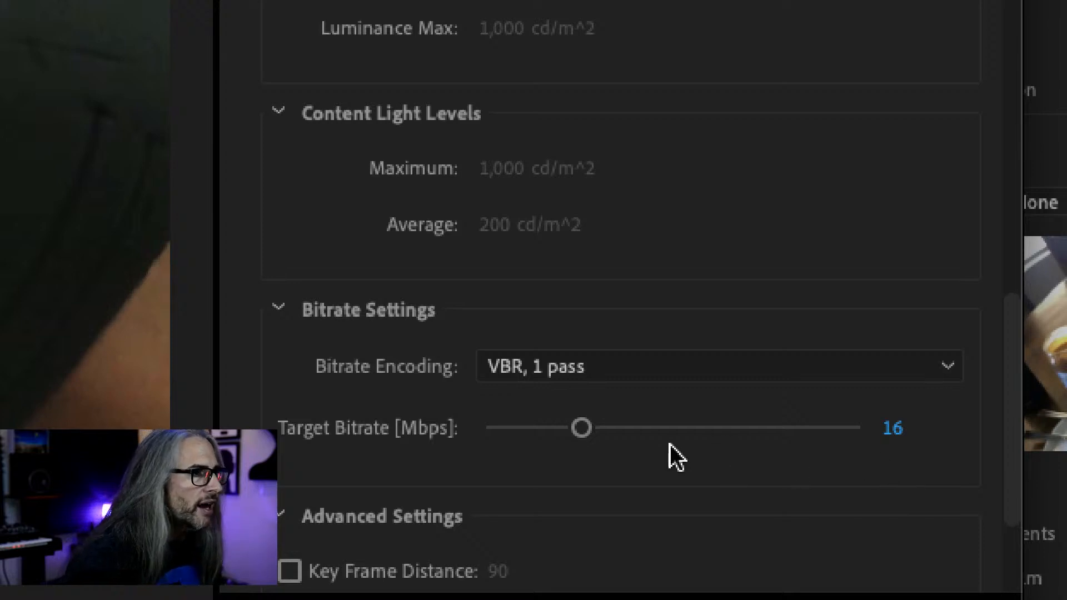
- Try a target bitrate of 62.5 Mbps and set it back to 16 Mbps
{"action": "left_click_drag", "start_coordinate": [581, 429], "coordinate": [907, 435]}
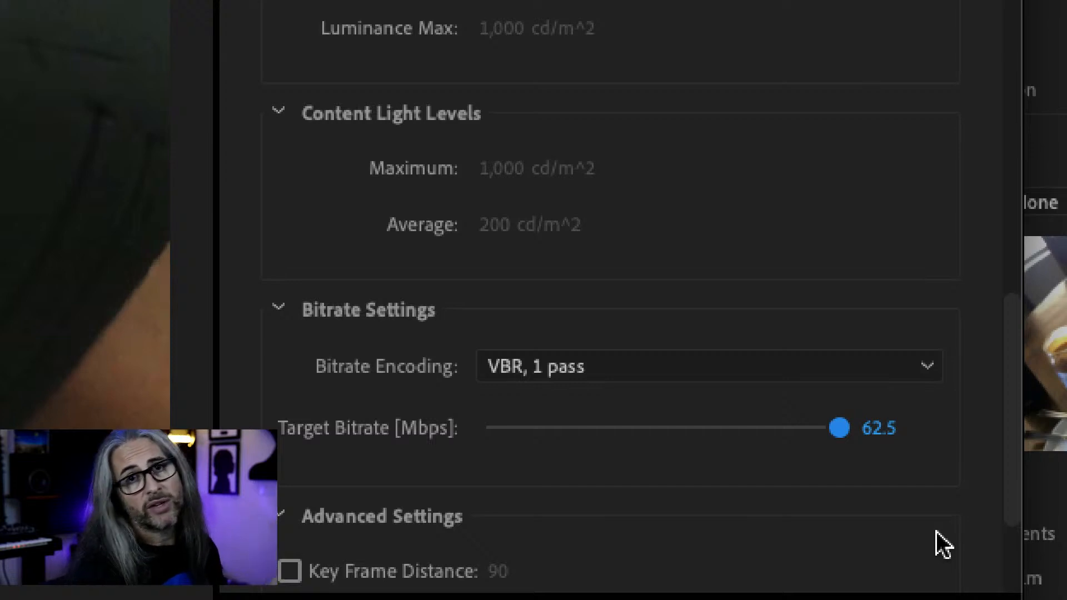
{"action": "left_click_drag", "start_coordinate": [853, 425], "coordinate": [579, 425]}
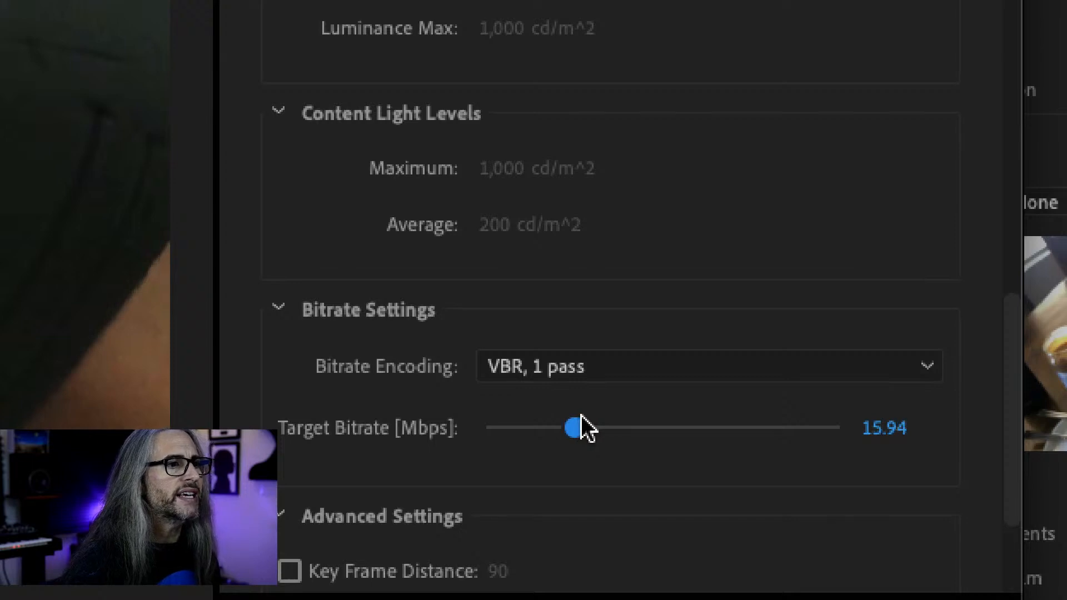
{"action": "left_click", "coordinate": [899, 428]}
{"action": "type", "text": "16"}
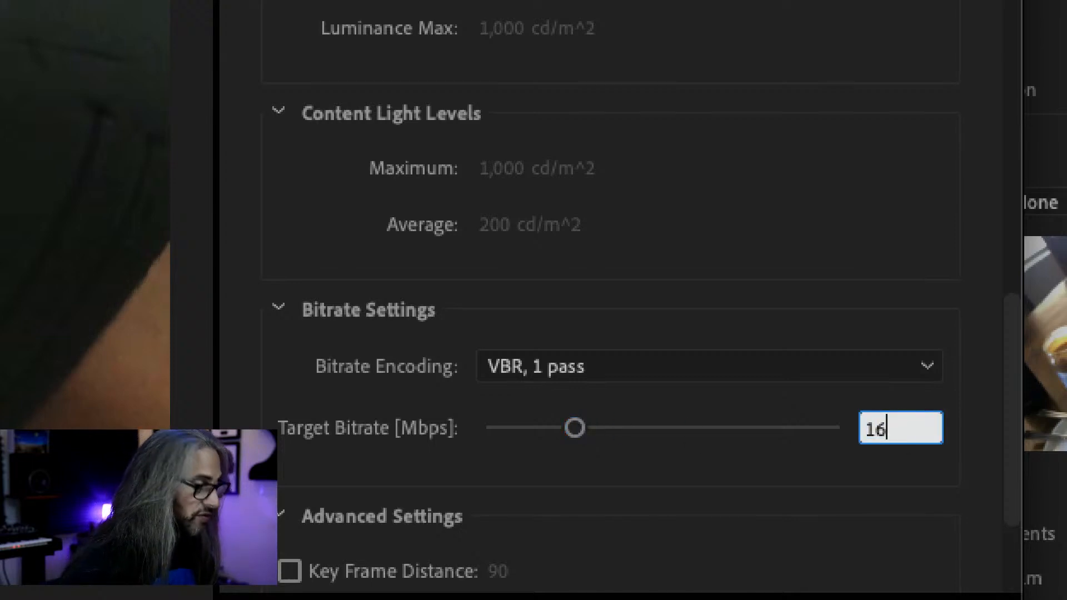
{"action": "key", "text": "Tab"}
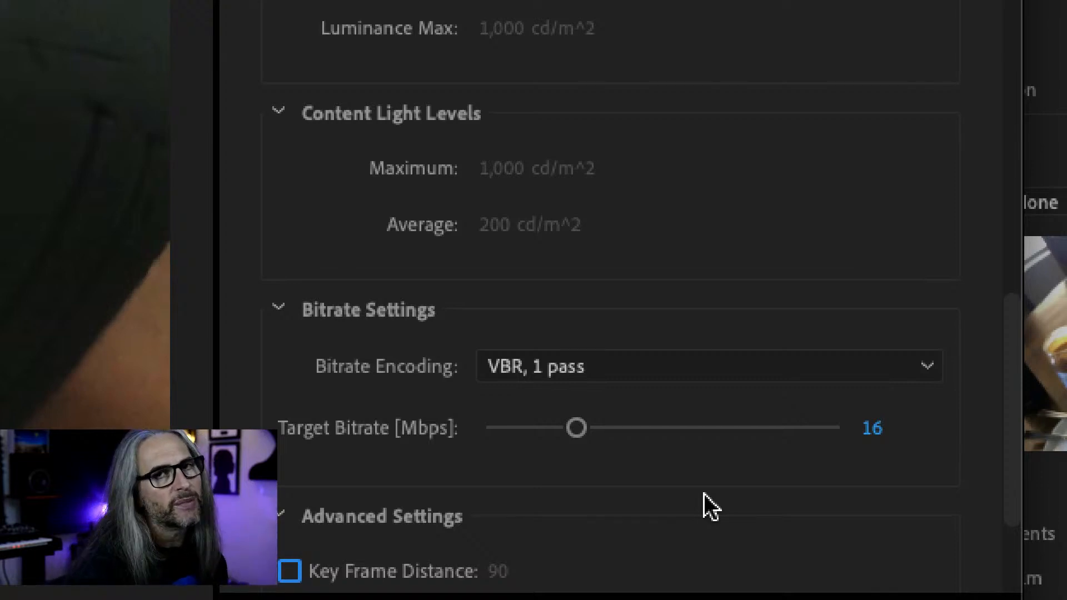
- Examine the available bitrate encoding modes for the H.264 export, keeping VBR, 1 pass
{"action": "left_click", "coordinate": [719, 372]}
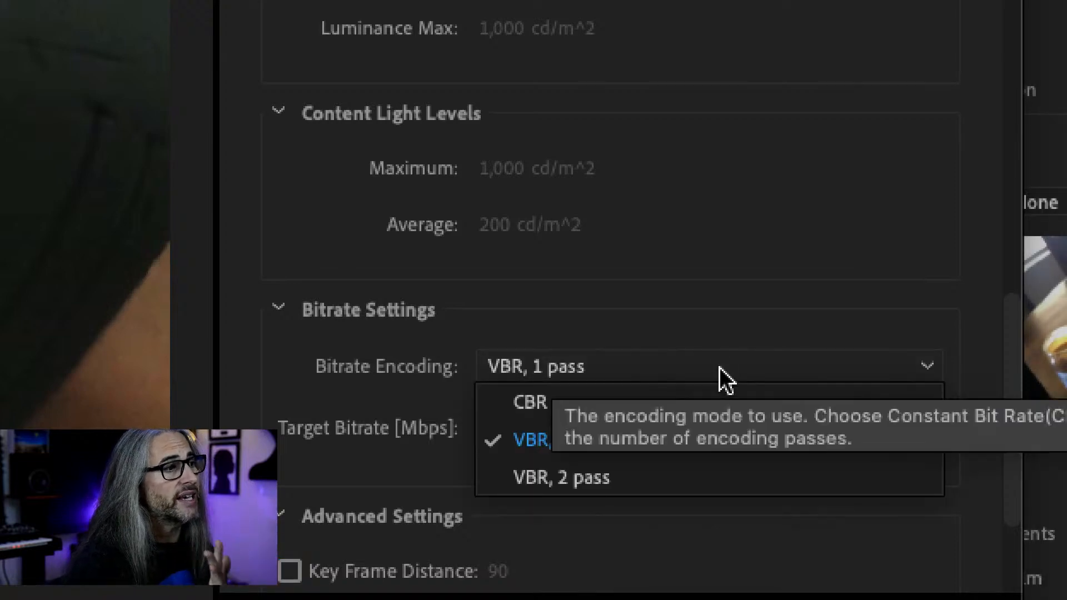
{"action": "left_click", "coordinate": [639, 325]}
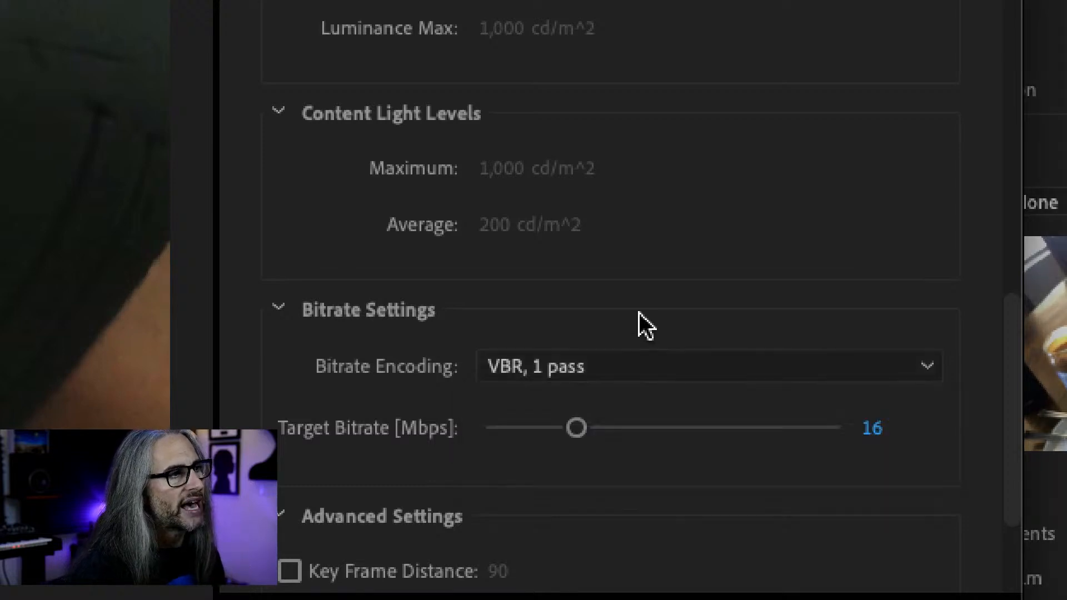
{"action": "left_click", "coordinate": [742, 372]}
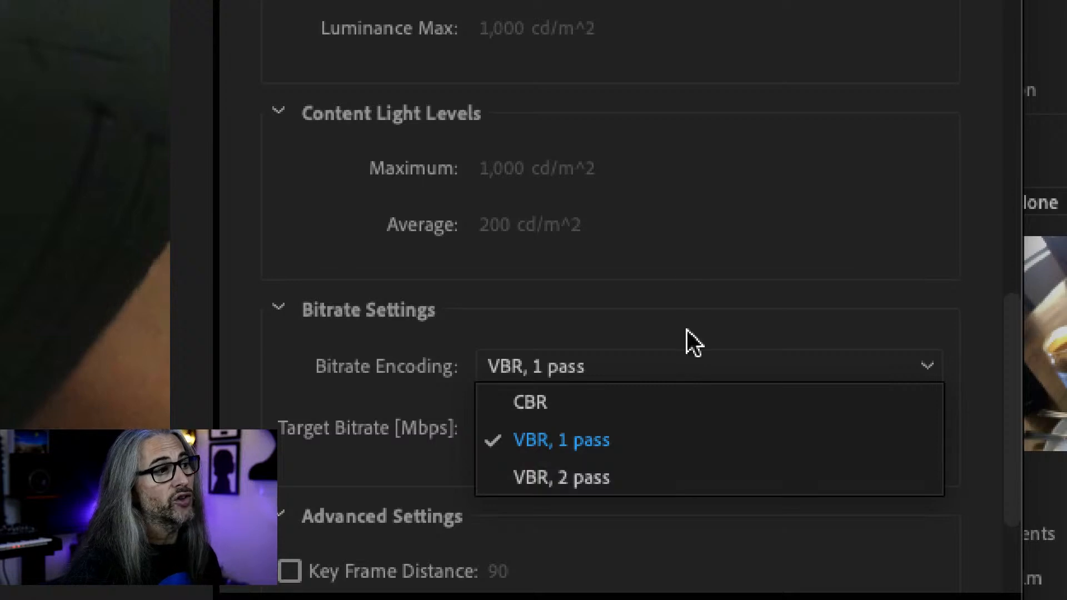
{"action": "left_click", "coordinate": [679, 260]}
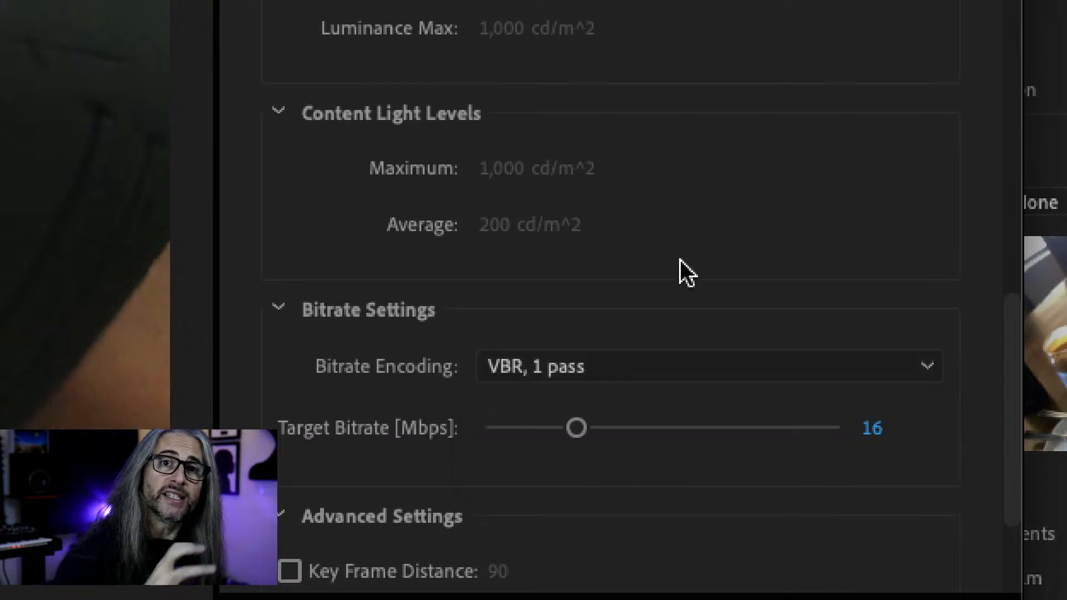
{"action": "left_click", "coordinate": [681, 374]}
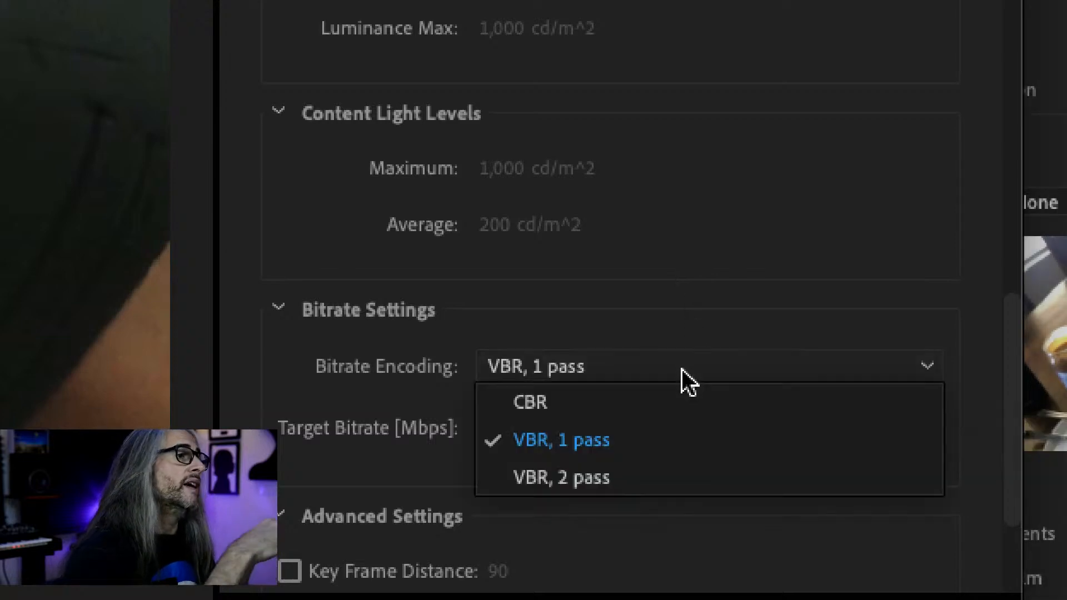
{"action": "left_click", "coordinate": [675, 308]}
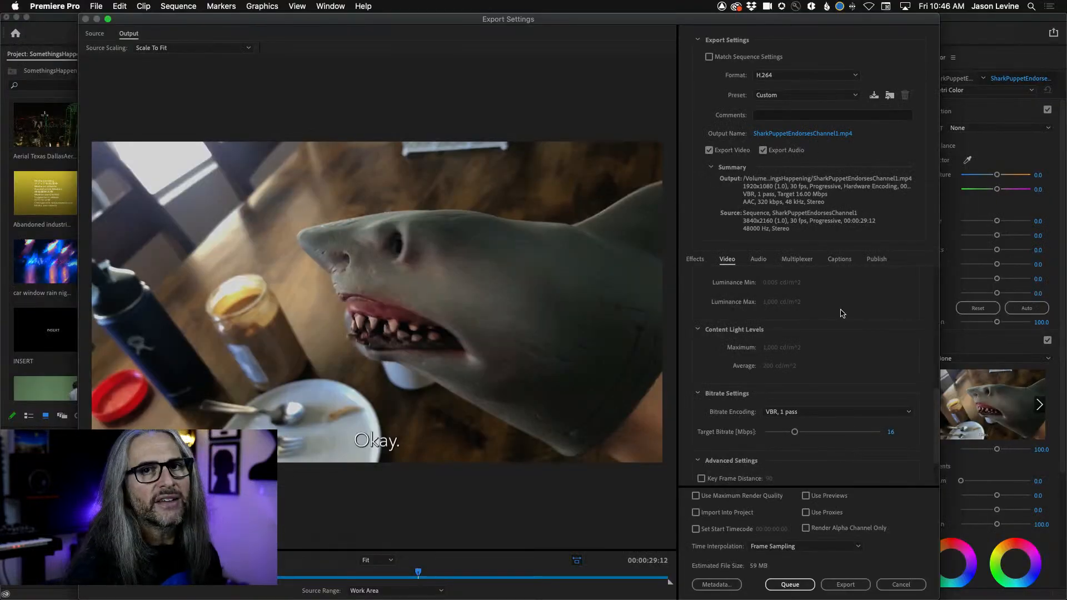
- Try QuickTime as the export format and look through its presets
{"action": "left_click", "coordinate": [854, 76]}
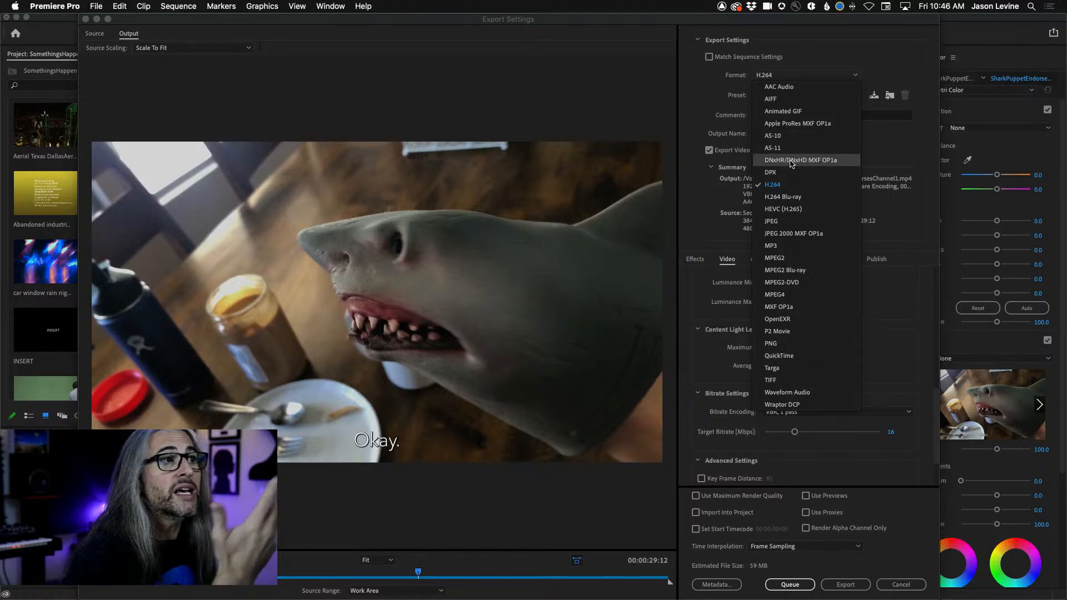
{"action": "left_click", "coordinate": [805, 355]}
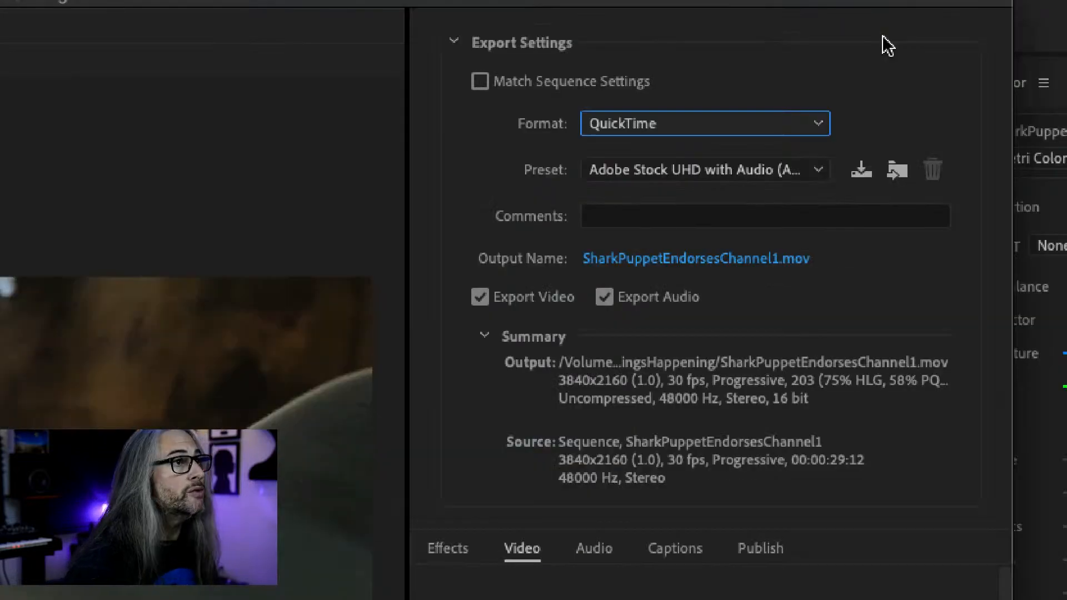
{"action": "left_click", "coordinate": [855, 95]}
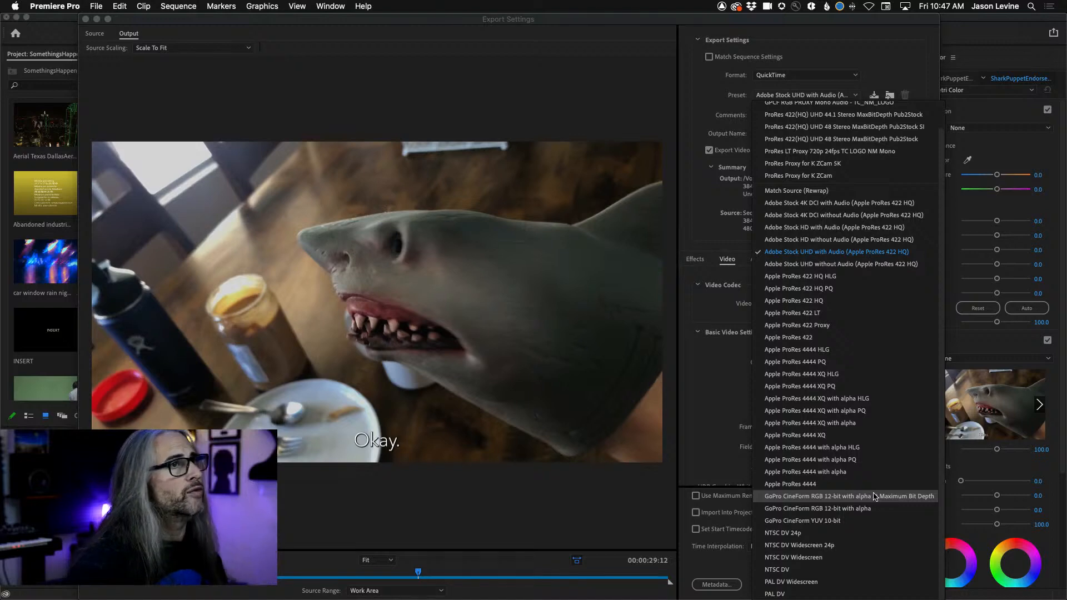
- Set the export format back to H.264
{"action": "left_click", "coordinate": [856, 78]}
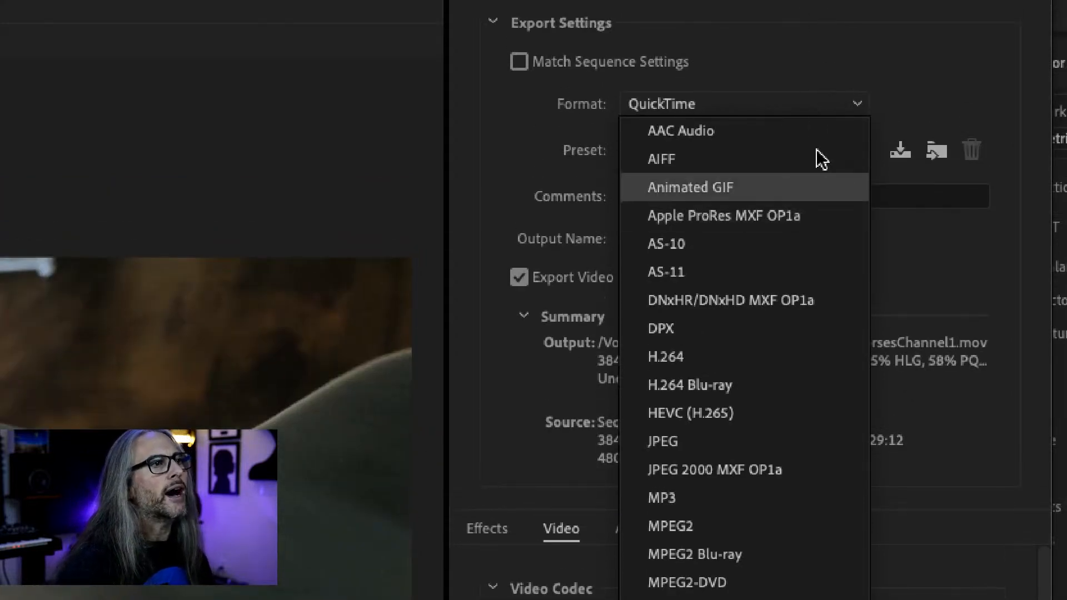
{"action": "left_click", "coordinate": [821, 56]}
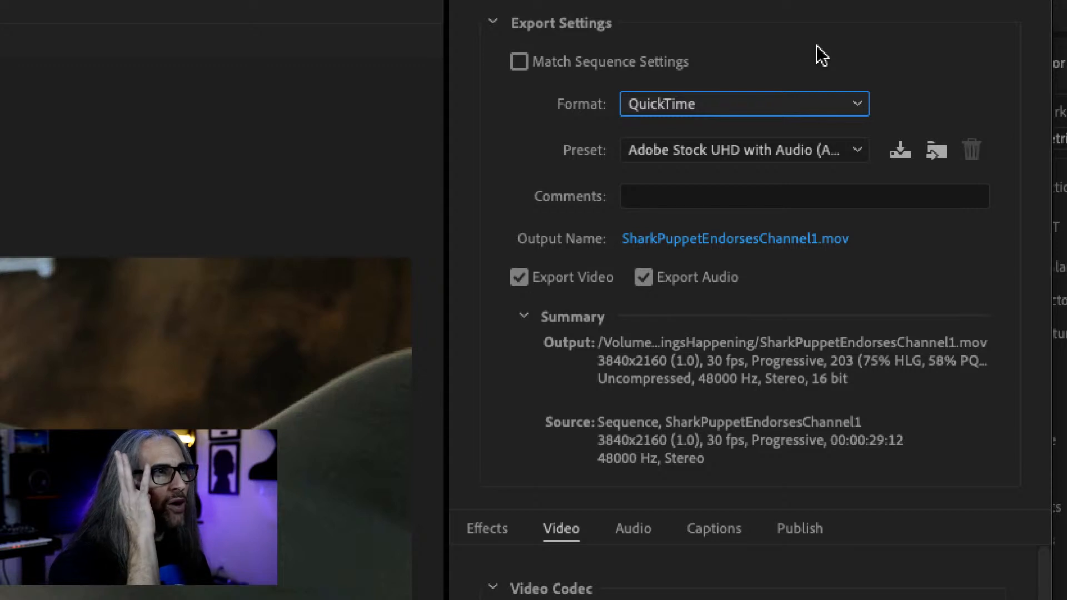
{"action": "left_click", "coordinate": [851, 104]}
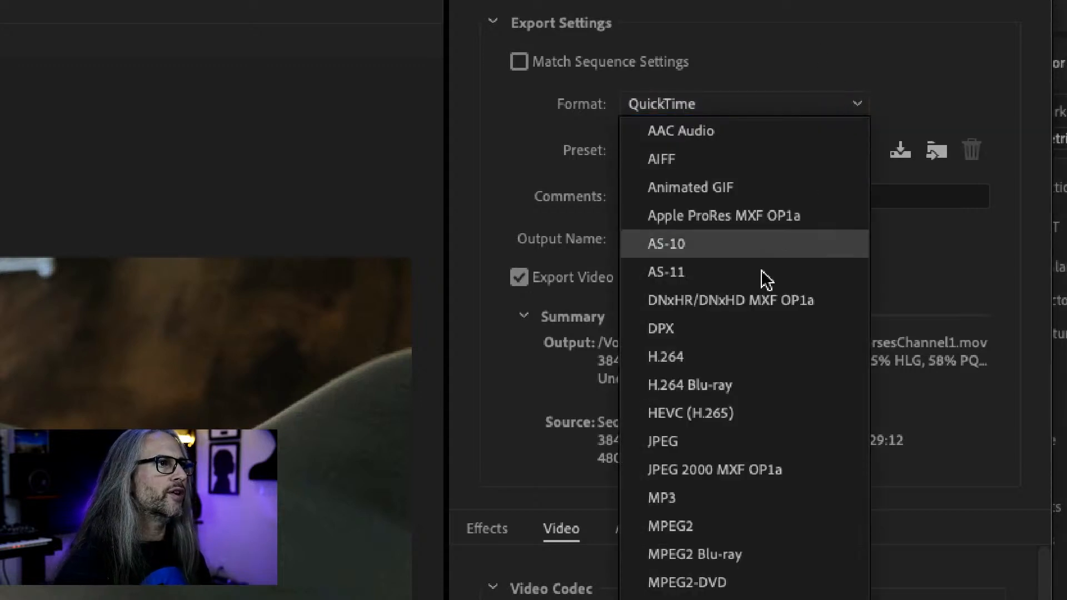
{"action": "left_click", "coordinate": [747, 358]}
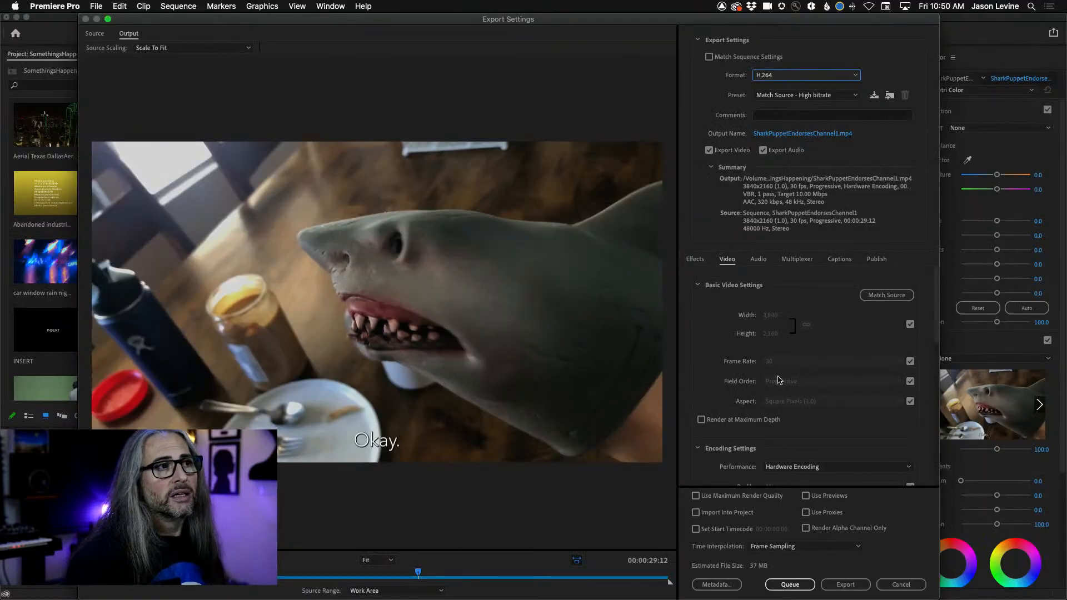
- Change the video bitrate encoding to CBR and set the target bitrate to 25.37 Mbps
{"action": "scroll", "coordinate": [937, 322], "scroll_direction": "down", "scroll_amount": 2}
{"action": "scroll", "coordinate": [937, 322], "scroll_direction": "down", "scroll_amount": 5}
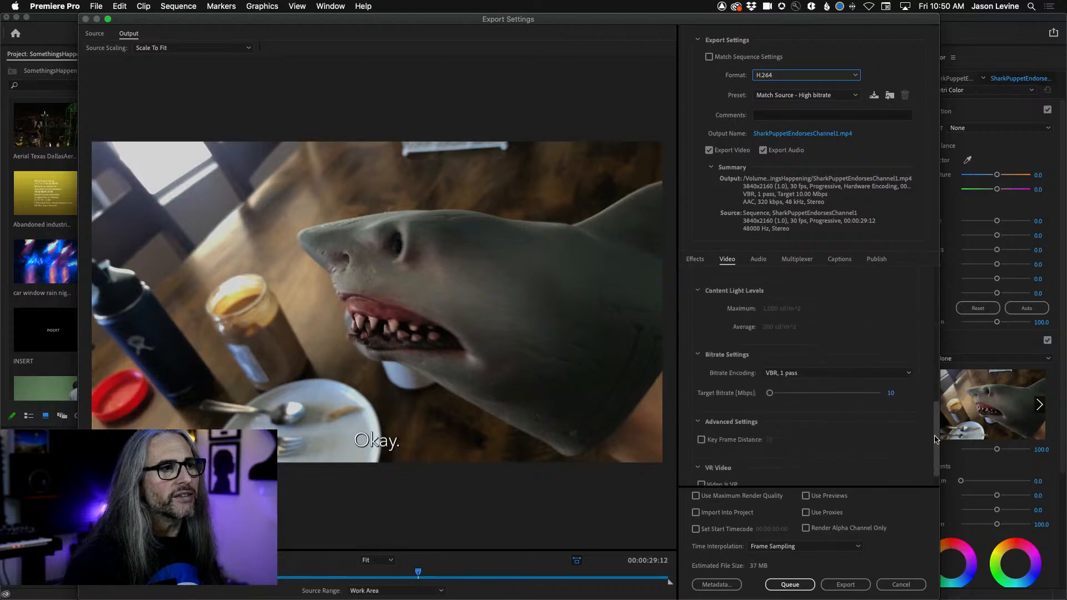
{"action": "left_click", "coordinate": [776, 350]}
{"action": "left_click", "coordinate": [792, 364]}
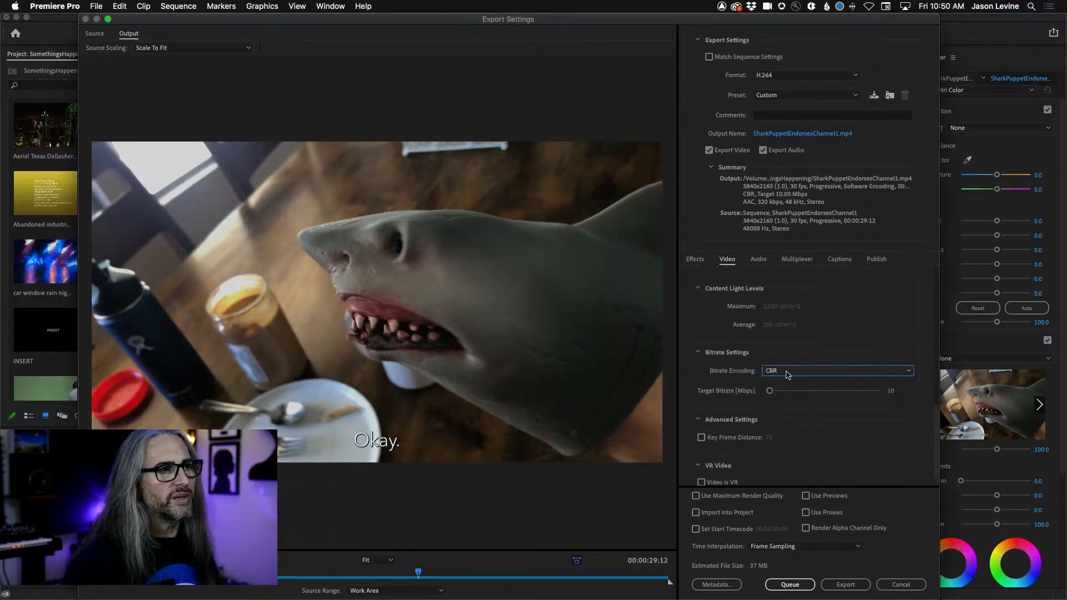
{"action": "left_click_drag", "start_coordinate": [788, 393], "coordinate": [777, 390]}
{"action": "left_click", "coordinate": [776, 391]}
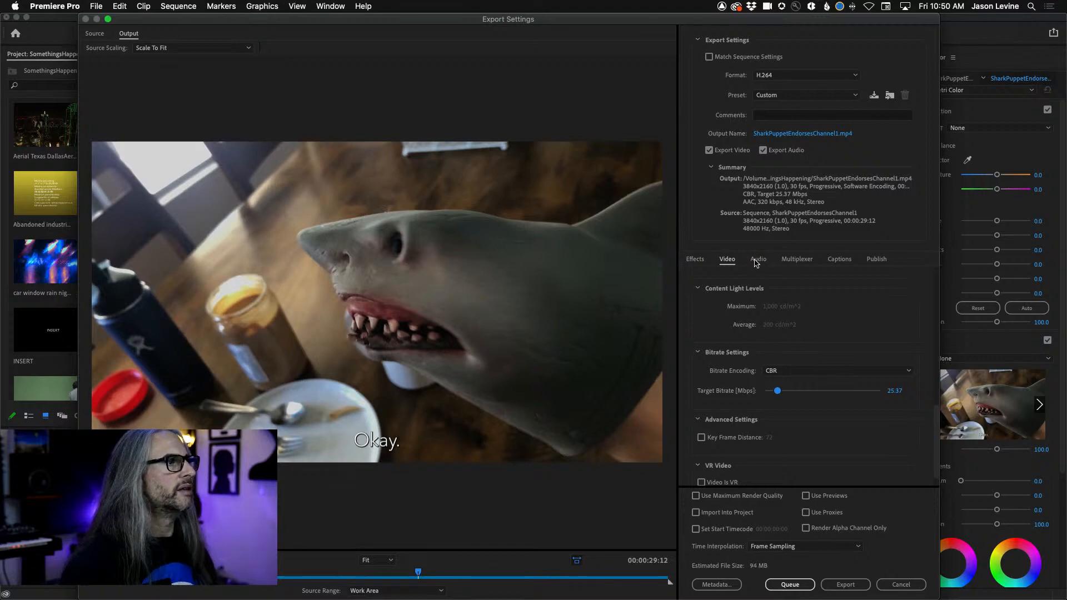
- Set the export audio sample rate to 44100 Hz, and check the channel and bitrate options, keeping Stereo and 320 kbps
{"action": "left_click", "coordinate": [757, 260]}
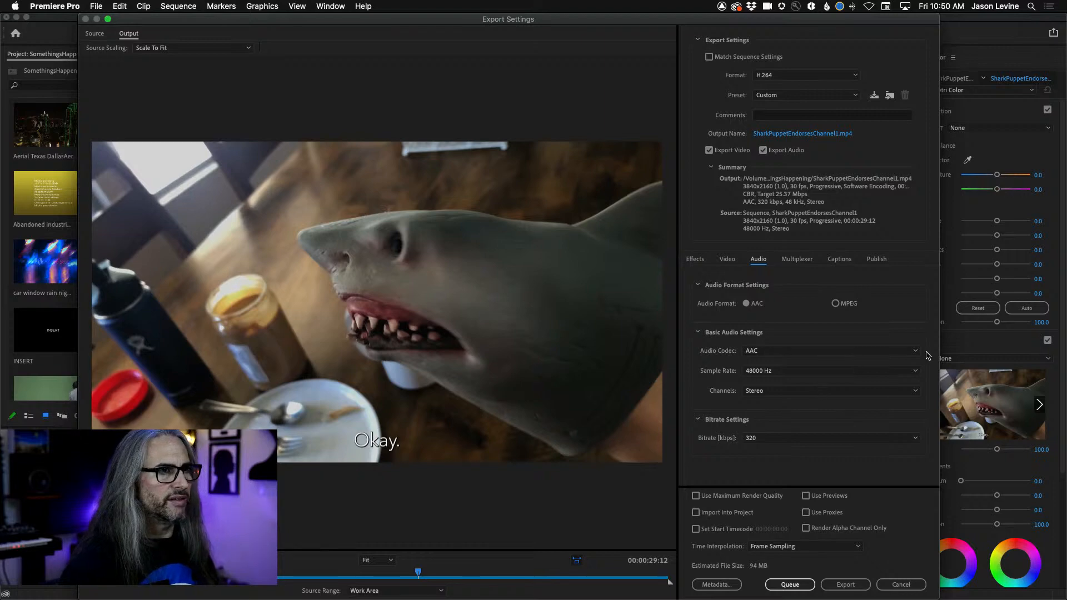
{"action": "left_click", "coordinate": [814, 373]}
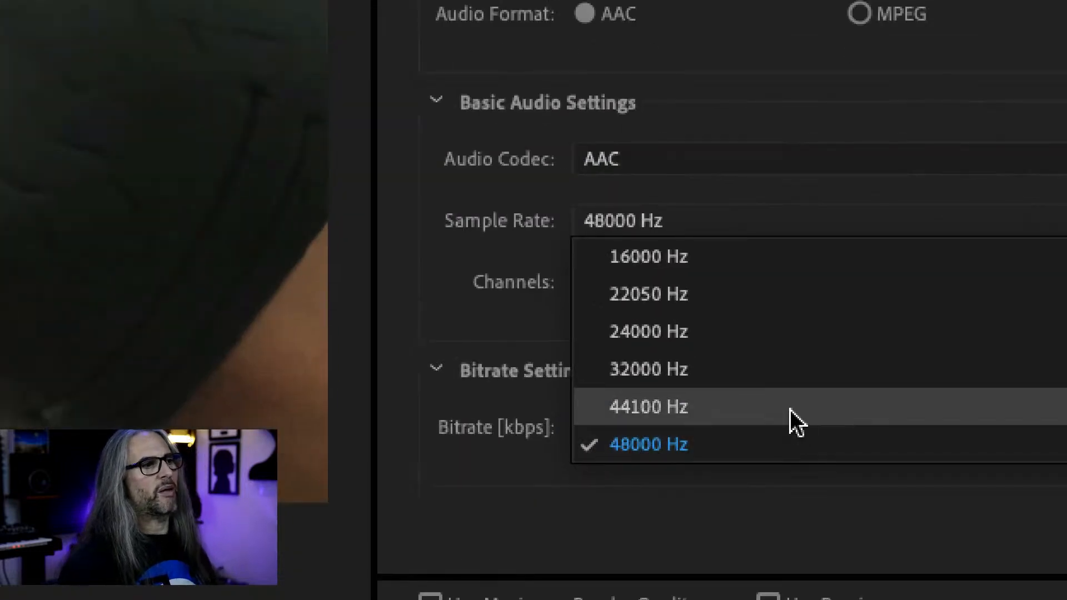
{"action": "left_click", "coordinate": [815, 432]}
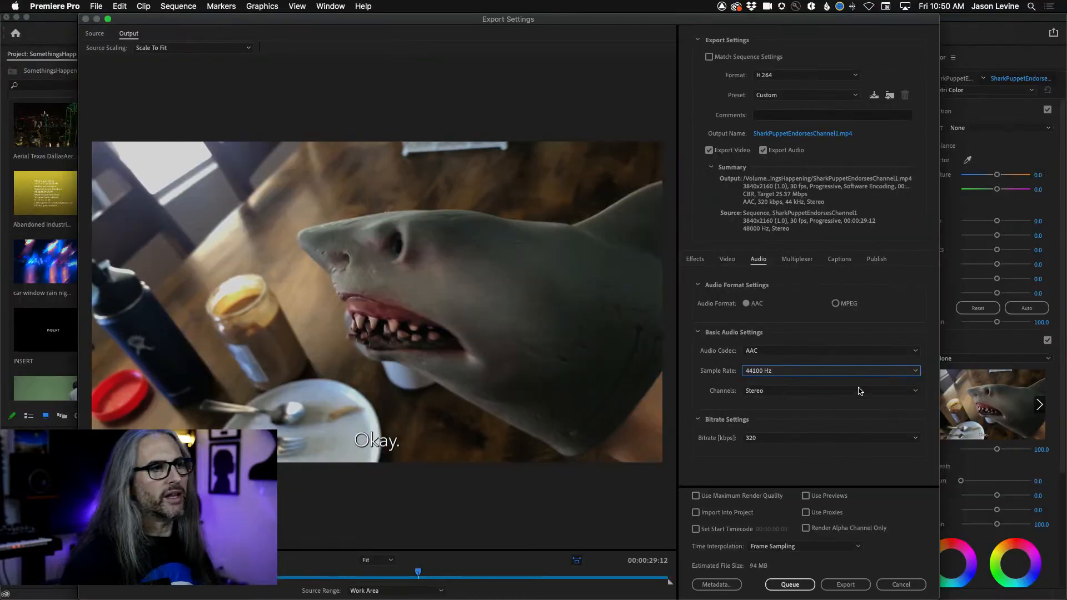
{"action": "left_click", "coordinate": [863, 391]}
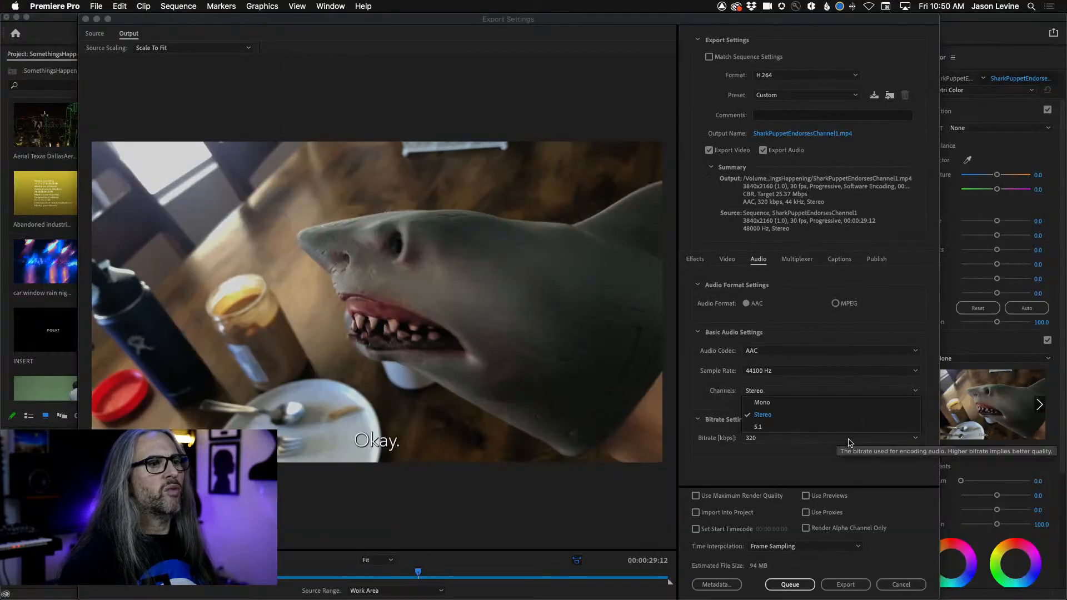
{"action": "left_click", "coordinate": [848, 443]}
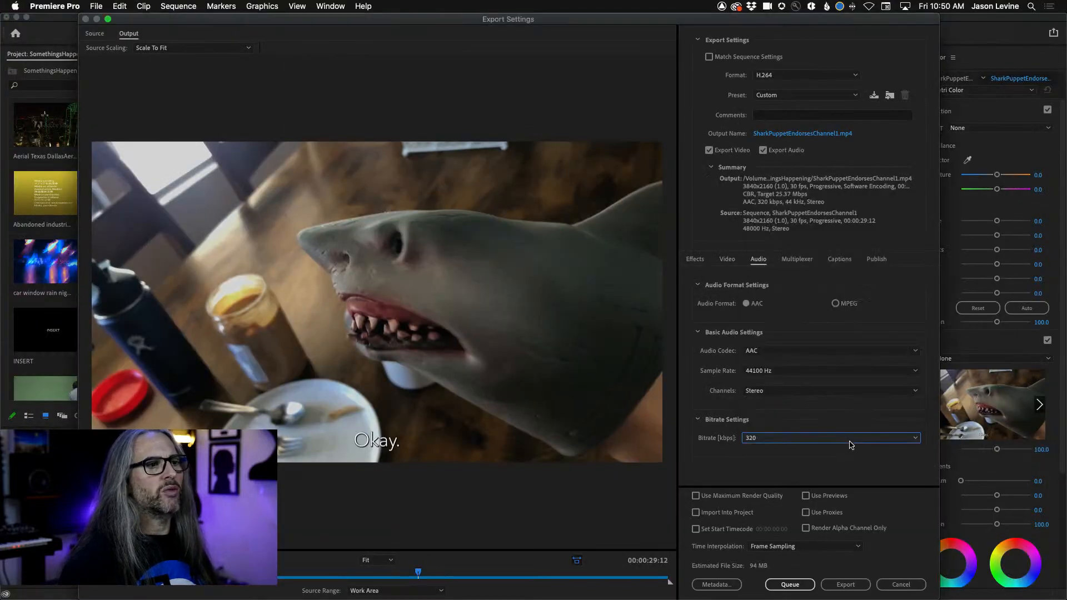
{"action": "left_click", "coordinate": [849, 442]}
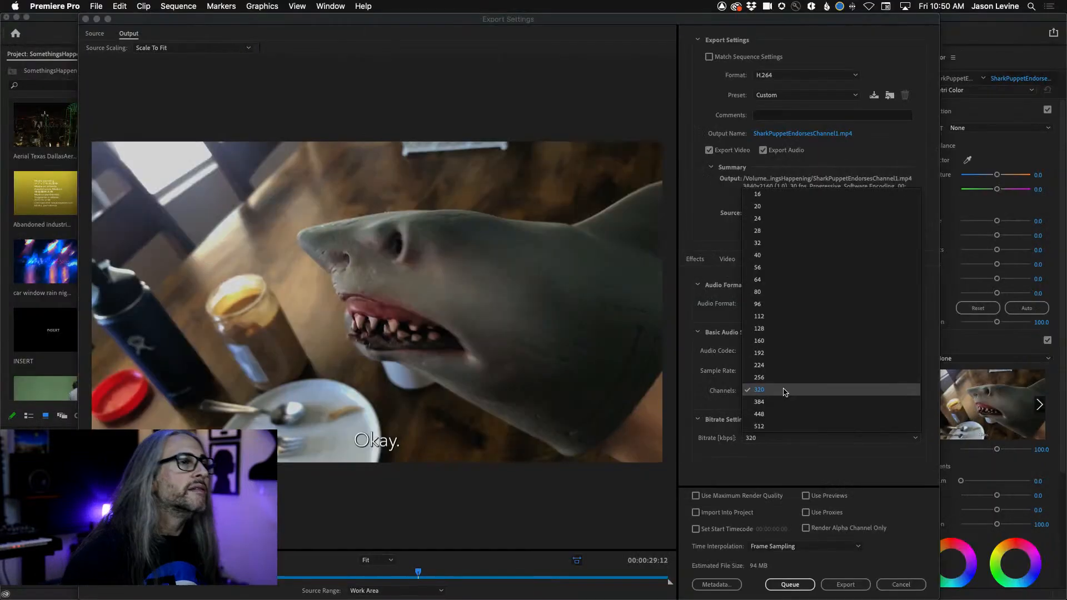
{"action": "left_click", "coordinate": [653, 289]}
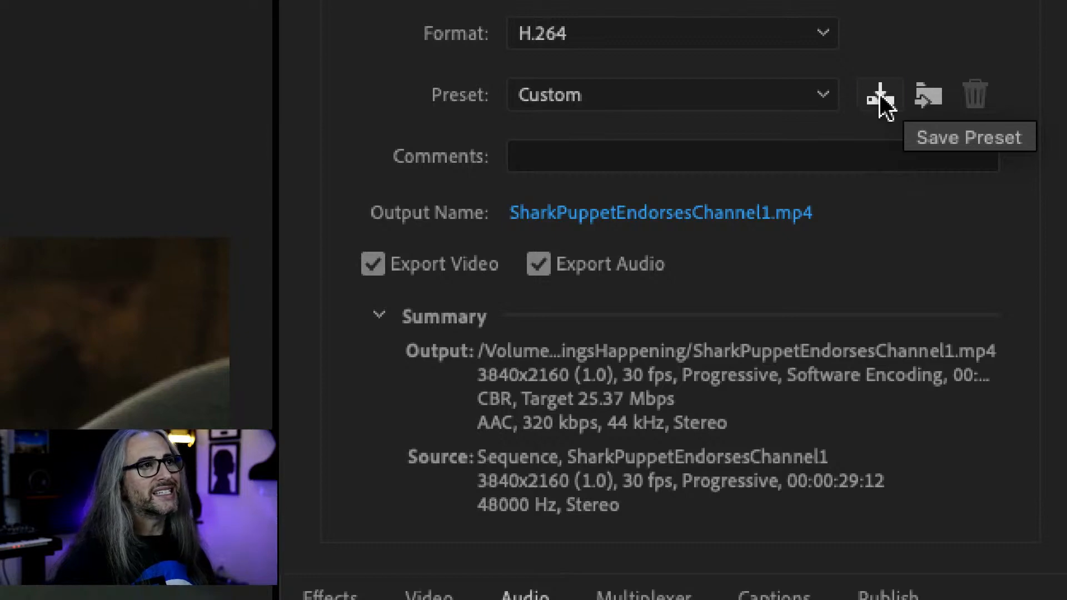
- Start saving the custom export settings as a preset, and cancel at the naming stage
{"action": "left_click", "coordinate": [882, 99]}
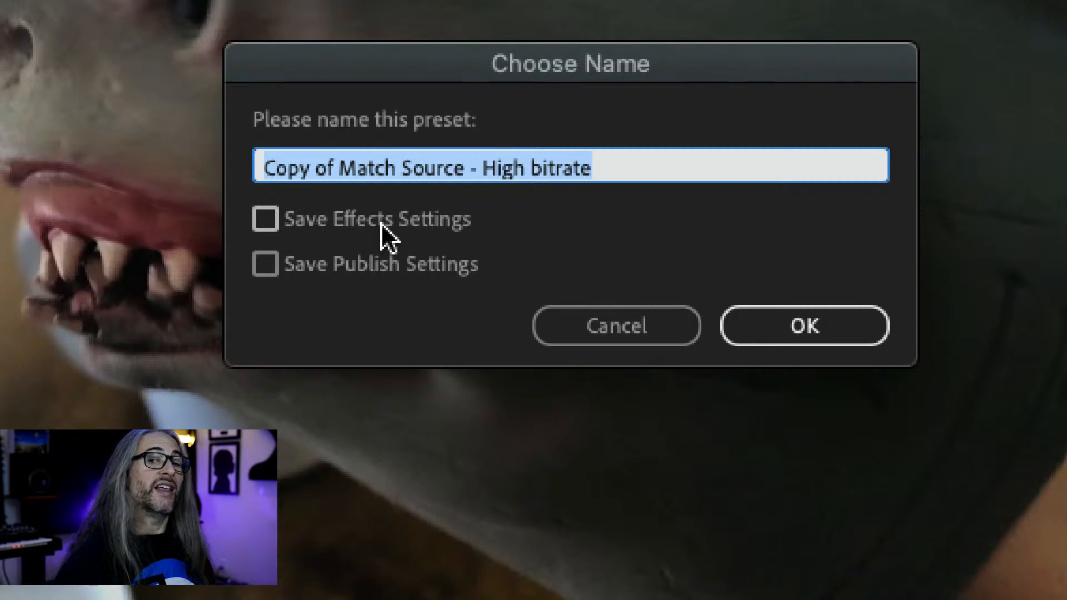
{"action": "left_click", "coordinate": [623, 319]}
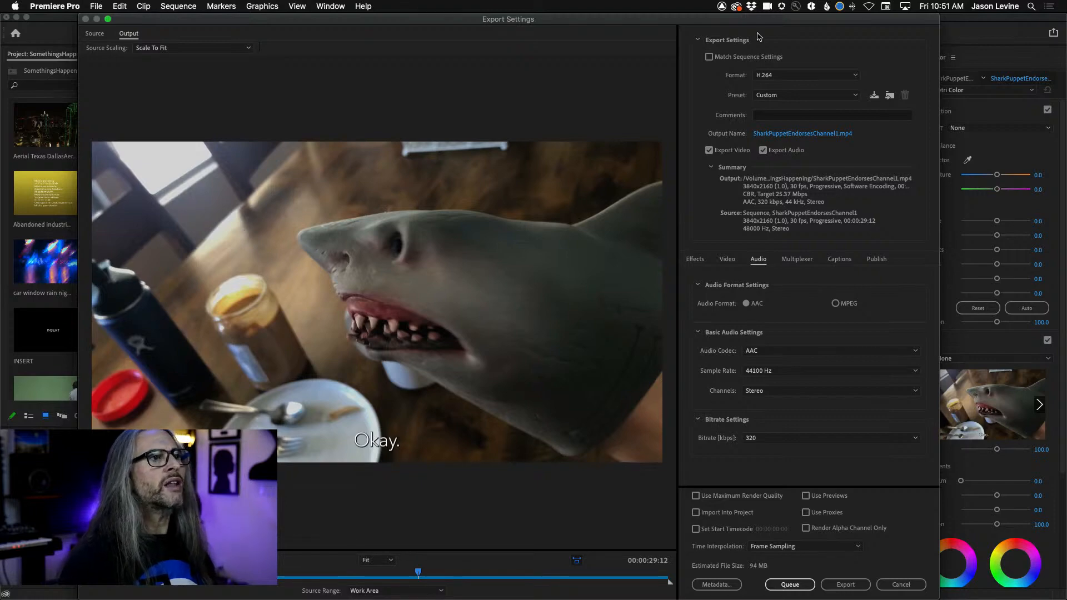
- Enable the Lumetri Look / LUT effect for the export and apply the SL BIG HDR look
{"action": "left_click", "coordinate": [694, 260]}
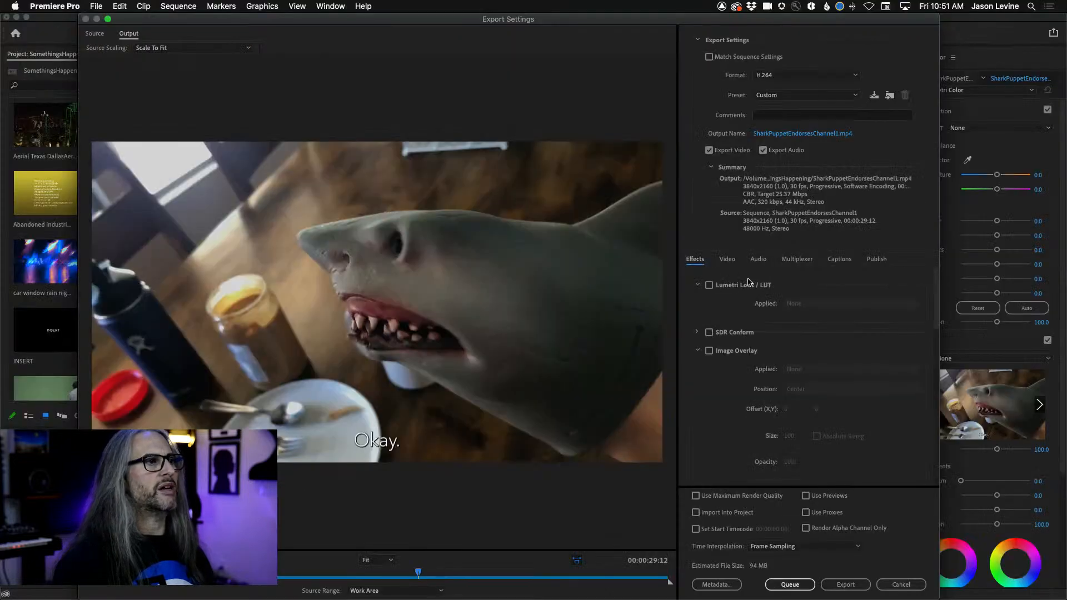
{"action": "left_click_drag", "start_coordinate": [937, 285], "coordinate": [936, 284]}
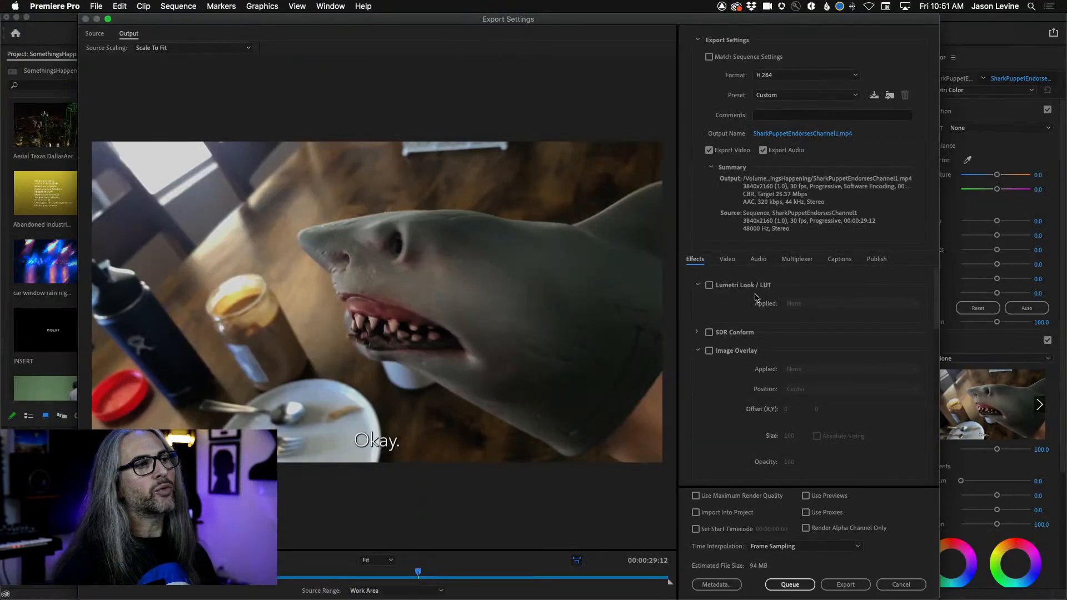
{"action": "left_click", "coordinate": [709, 286]}
{"action": "left_click", "coordinate": [901, 303]}
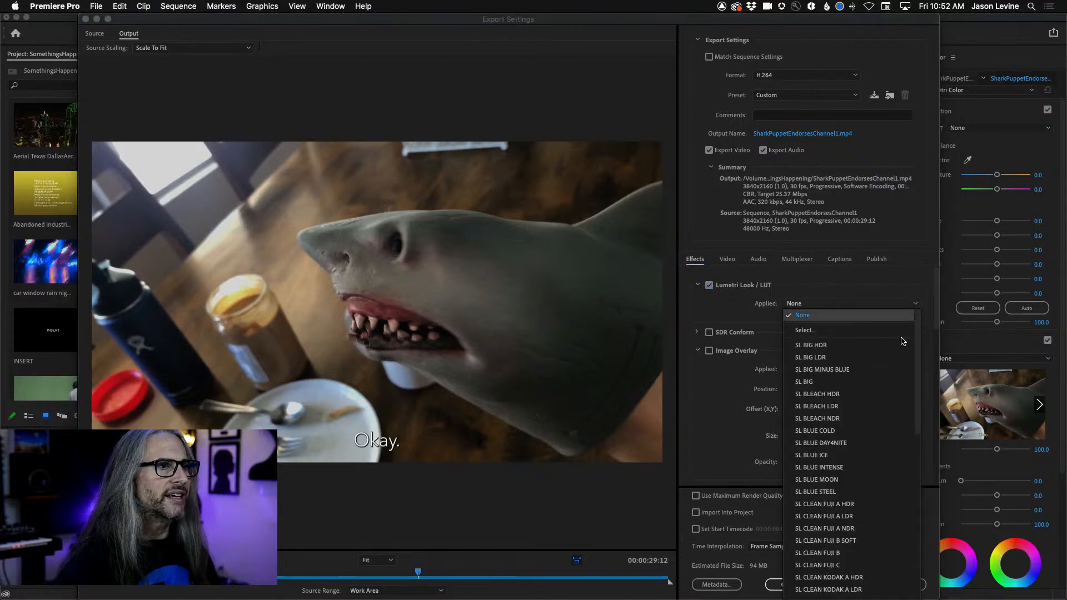
{"action": "mouse_move", "coordinate": [877, 598]}
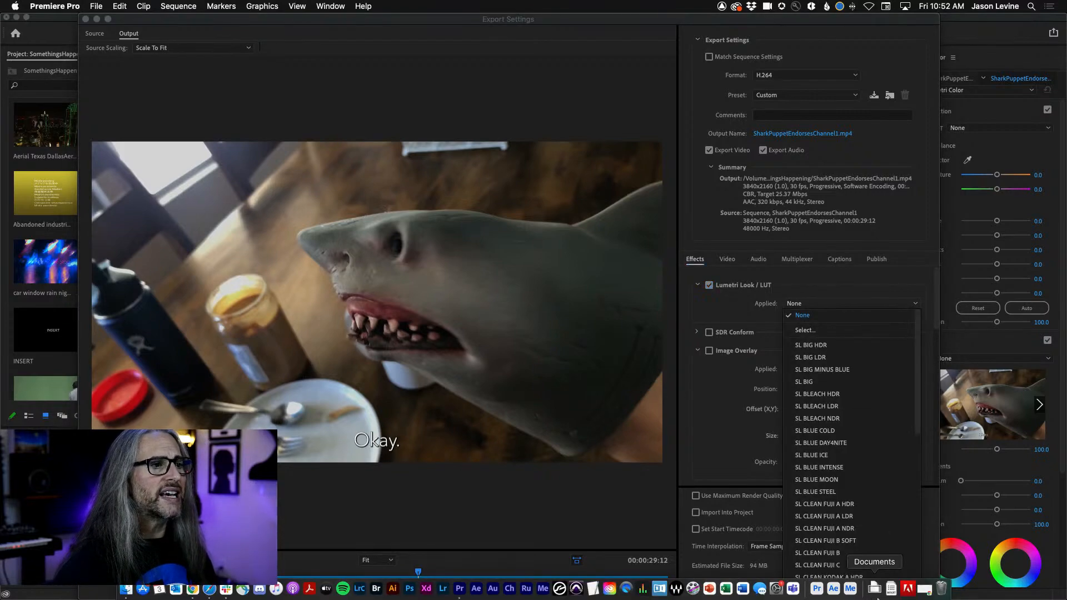
{"action": "scroll", "coordinate": [883, 433], "scroll_direction": "down", "scroll_amount": 10}
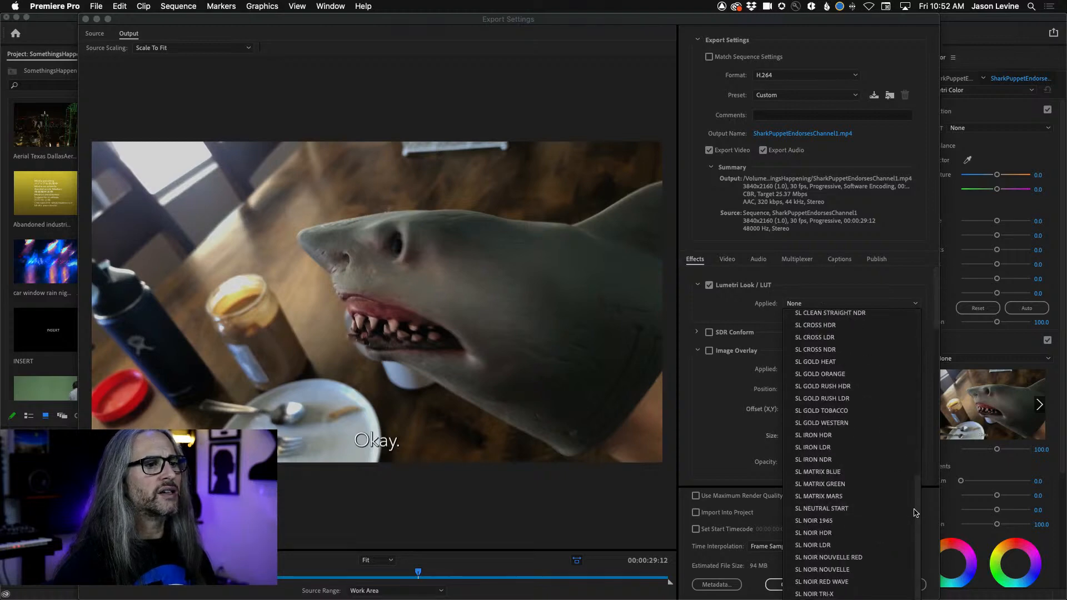
{"action": "left_click_drag", "start_coordinate": [916, 512], "coordinate": [871, 305]}
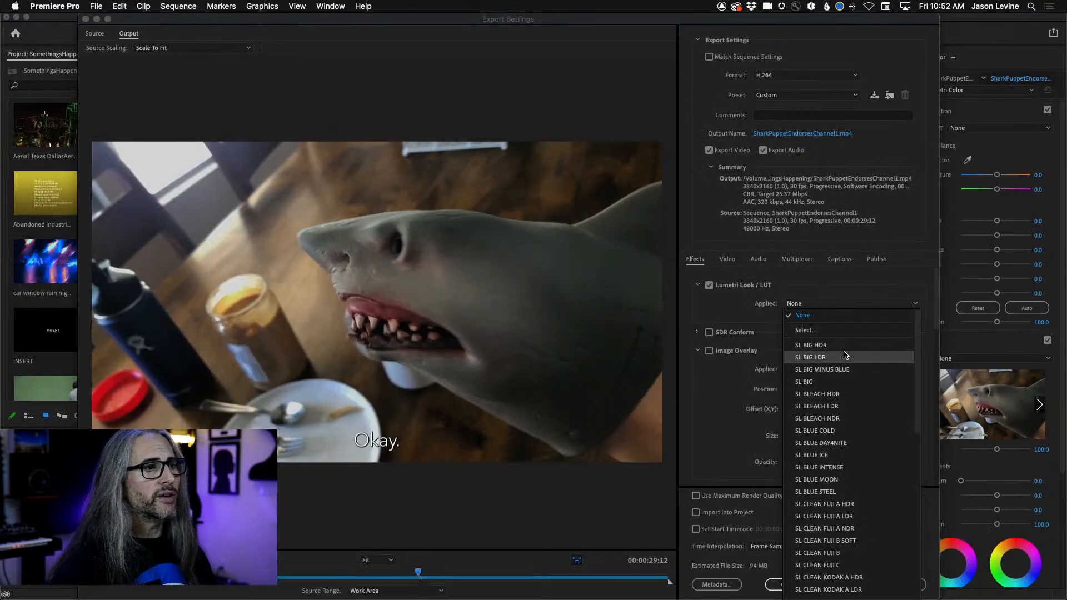
{"action": "left_click", "coordinate": [845, 346]}
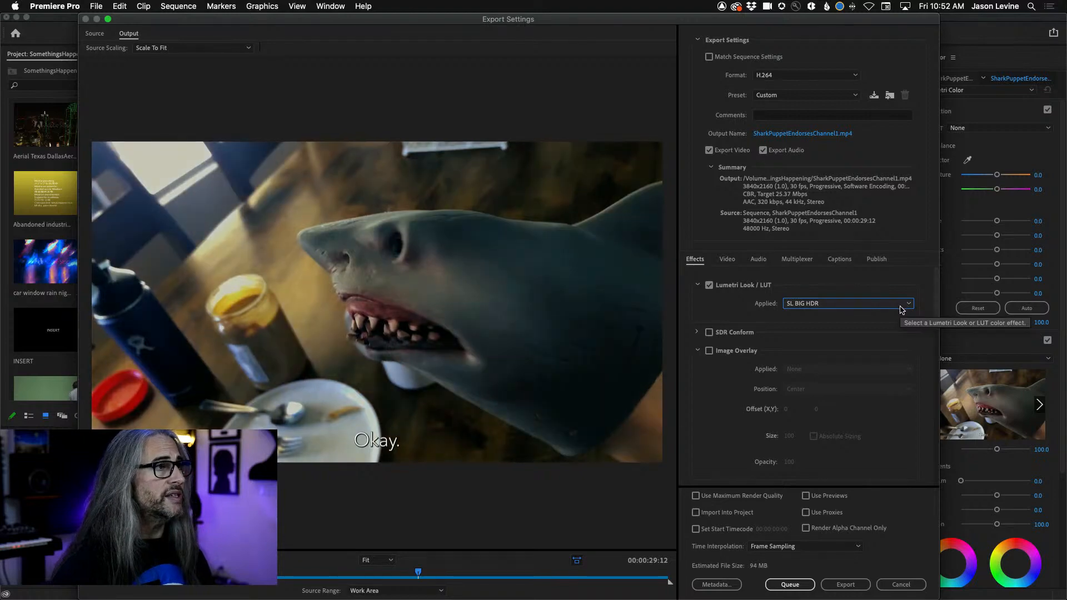
- Replace the applied Lumetri look with SL BLUE INTENSE and preview it on an earlier frame of the sequence
{"action": "left_click", "coordinate": [901, 310]}
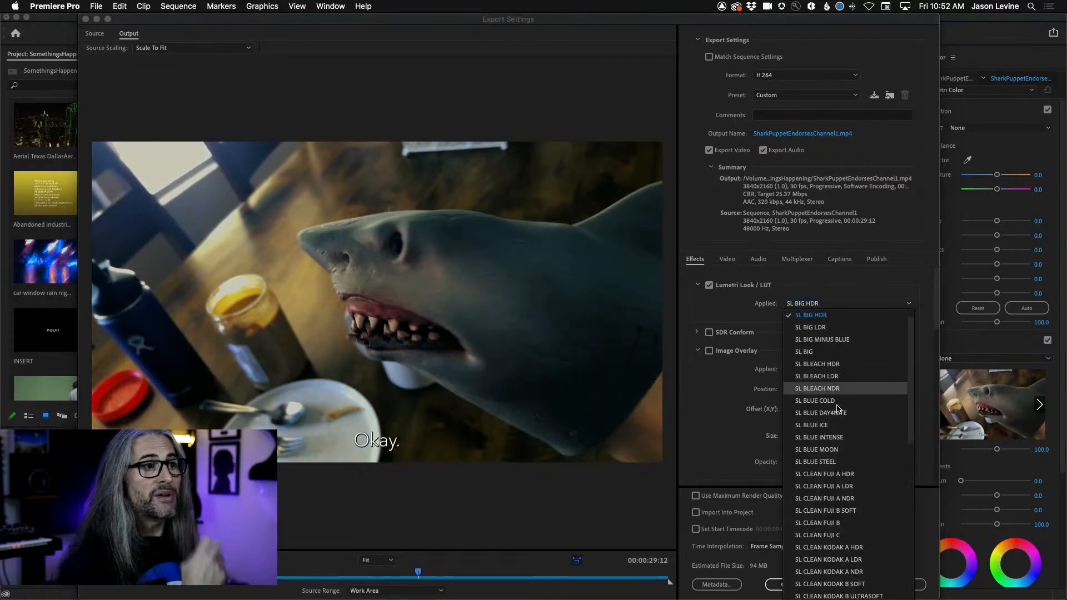
{"action": "left_click", "coordinate": [837, 438]}
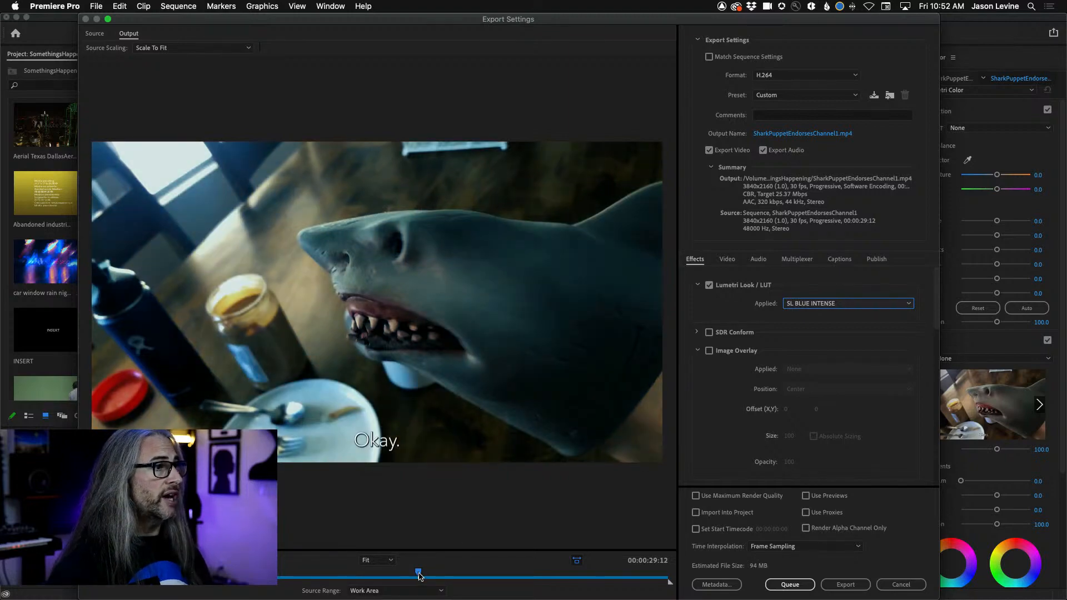
{"action": "left_click_drag", "start_coordinate": [419, 574], "coordinate": [287, 572]}
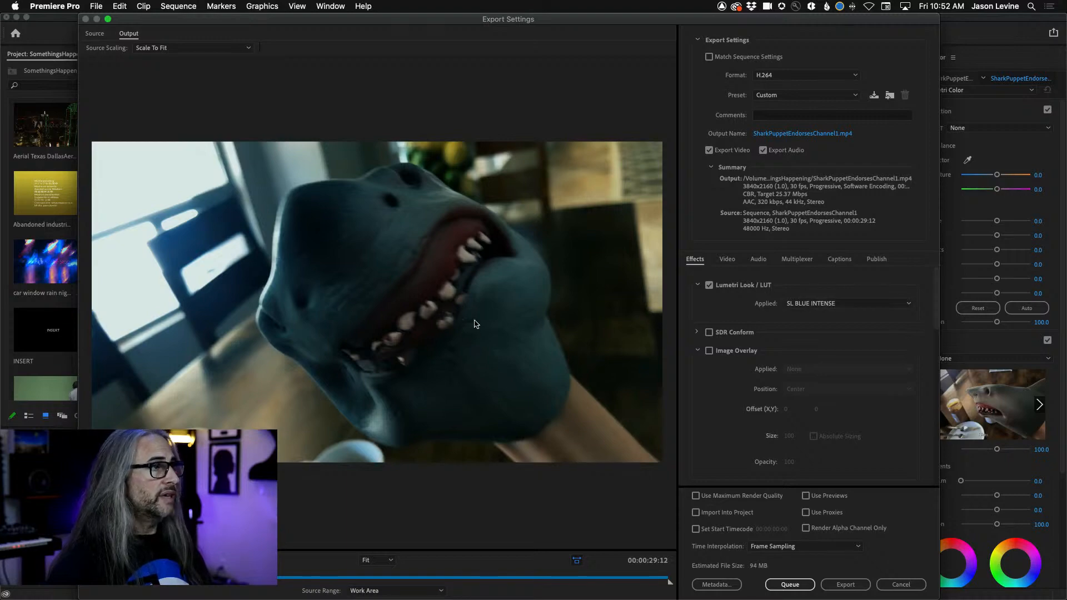
- Switch the Lumetri Look / LUT effect off and back on to compare the preview
{"action": "left_click", "coordinate": [709, 285]}
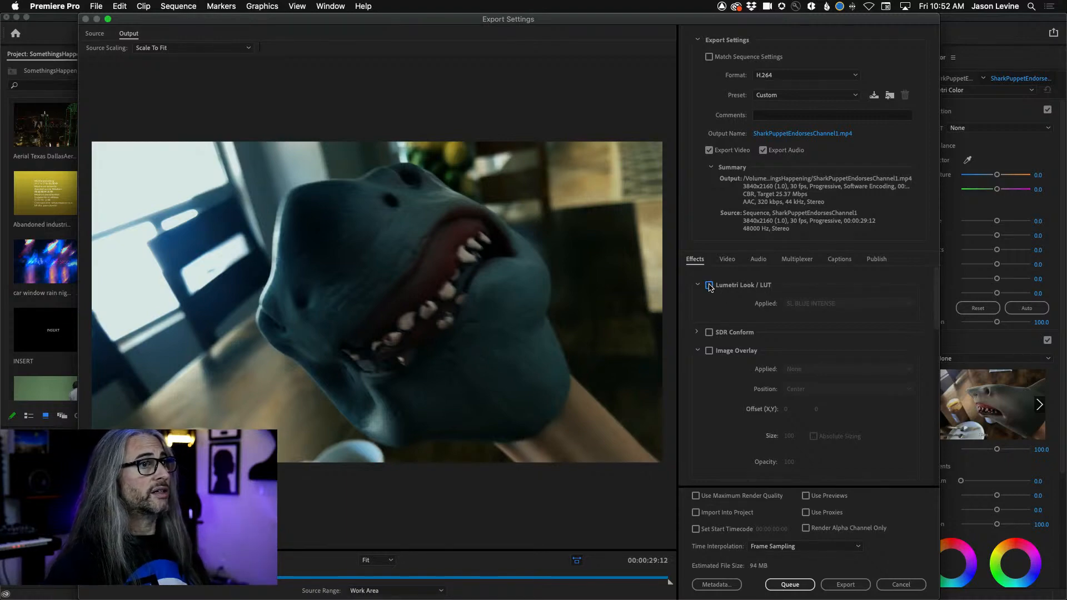
{"action": "left_click", "coordinate": [709, 285]}
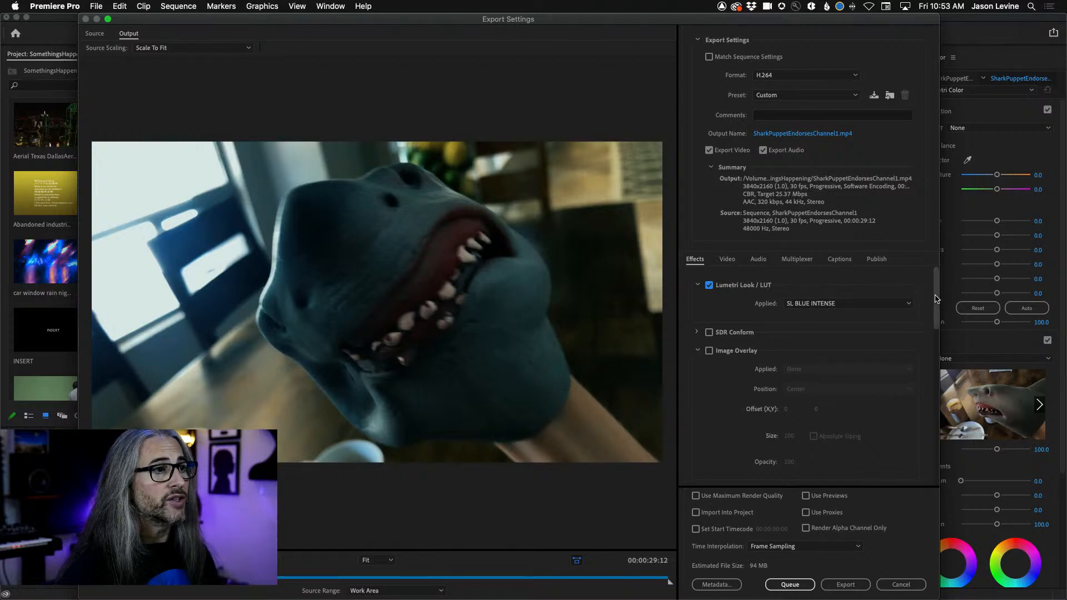
- Enable Image Overlay for the export and start choosing an overlay image from the Downloads folder
{"action": "left_click_drag", "start_coordinate": [937, 298], "coordinate": [938, 320]}
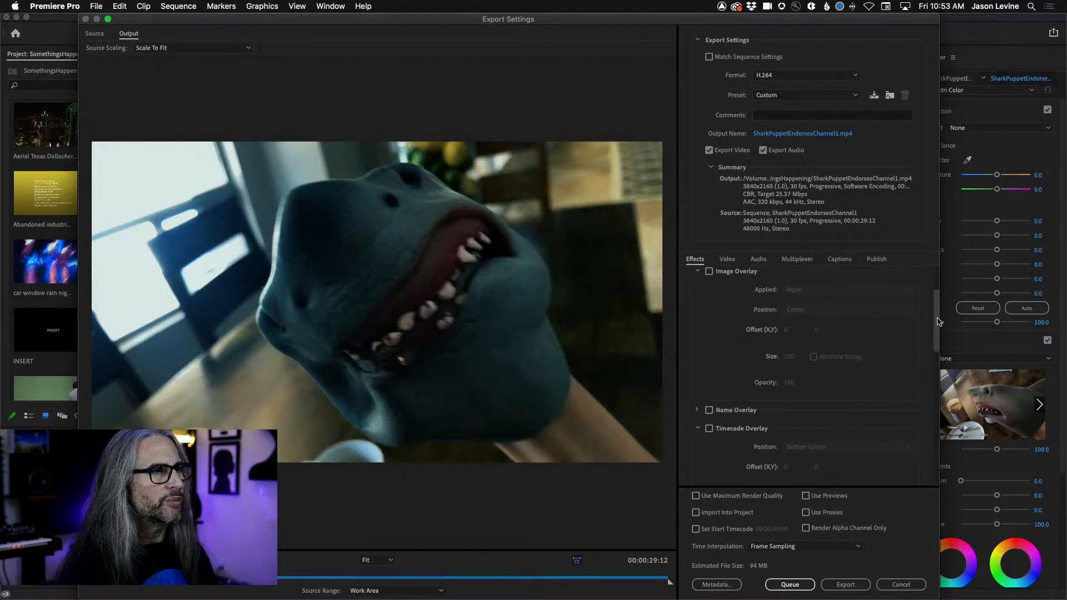
{"action": "left_click", "coordinate": [709, 271]}
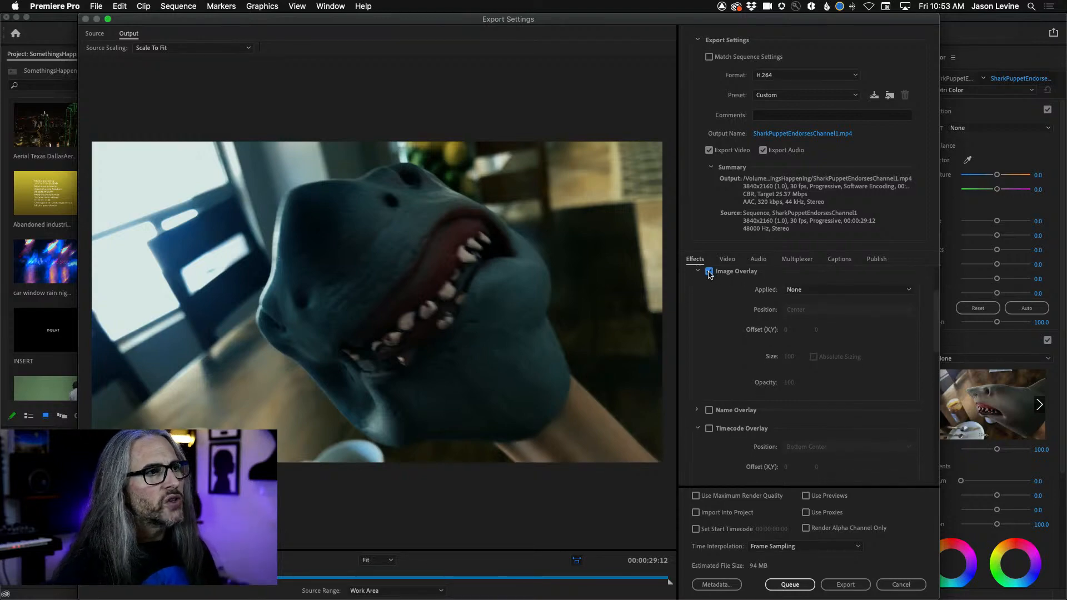
{"action": "left_click", "coordinate": [870, 289]}
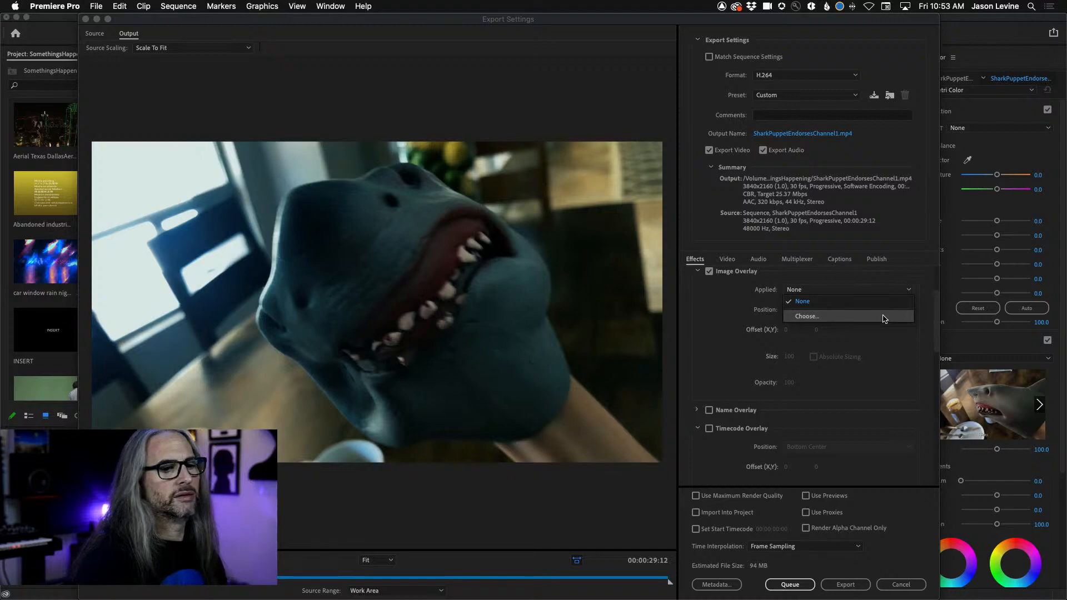
{"action": "left_click", "coordinate": [884, 316]}
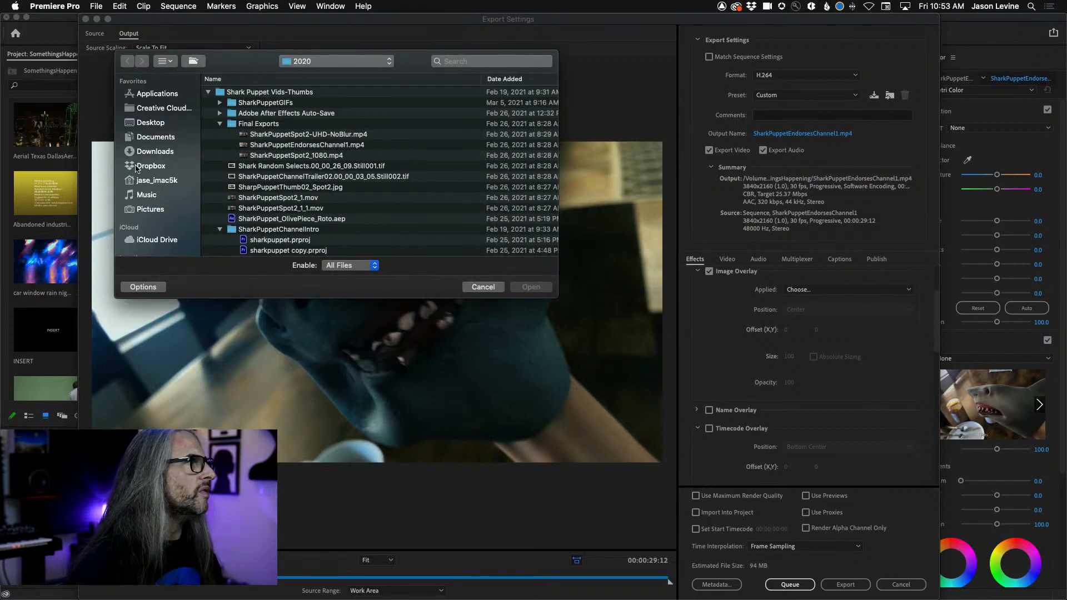
{"action": "left_click", "coordinate": [156, 151]}
- Search the Downloads folder for "jp" and look through the listed files for an overlay logo
{"action": "left_click", "coordinate": [467, 60]}
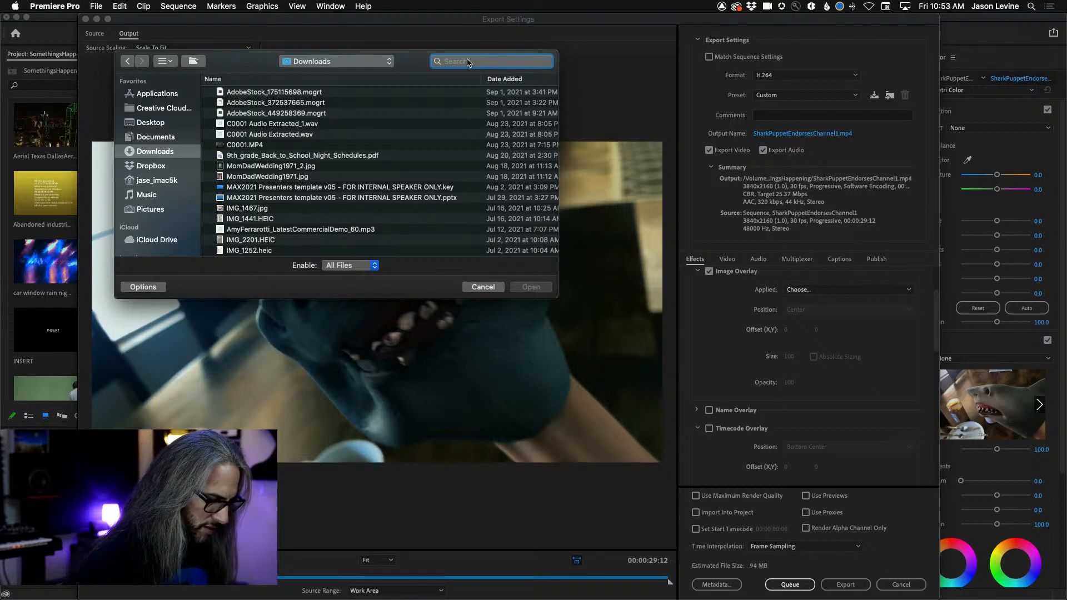
{"action": "type", "text": "jp"}
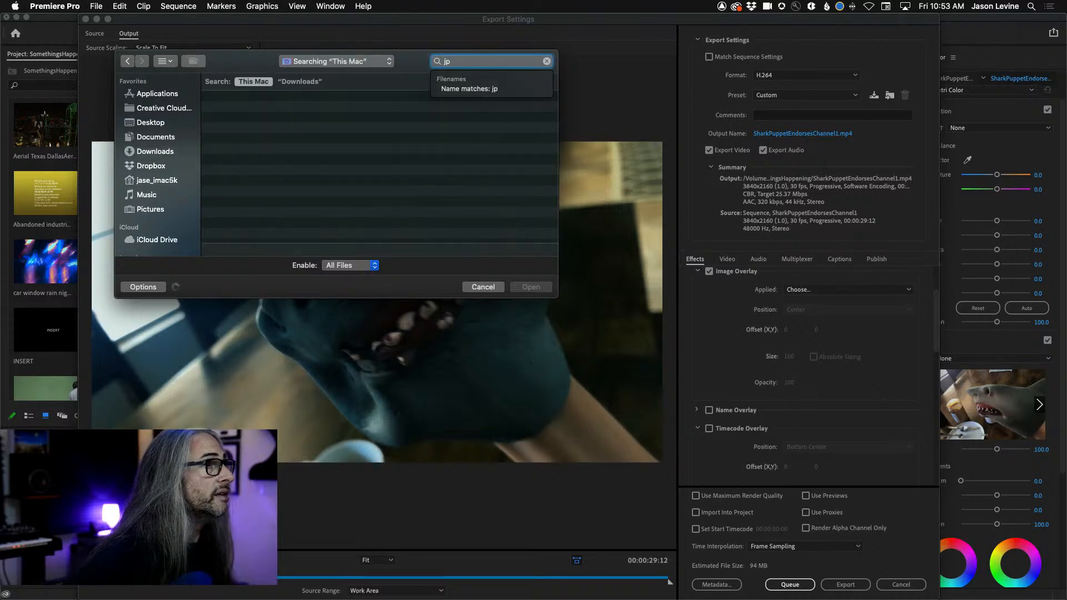
{"action": "left_click", "coordinate": [300, 82]}
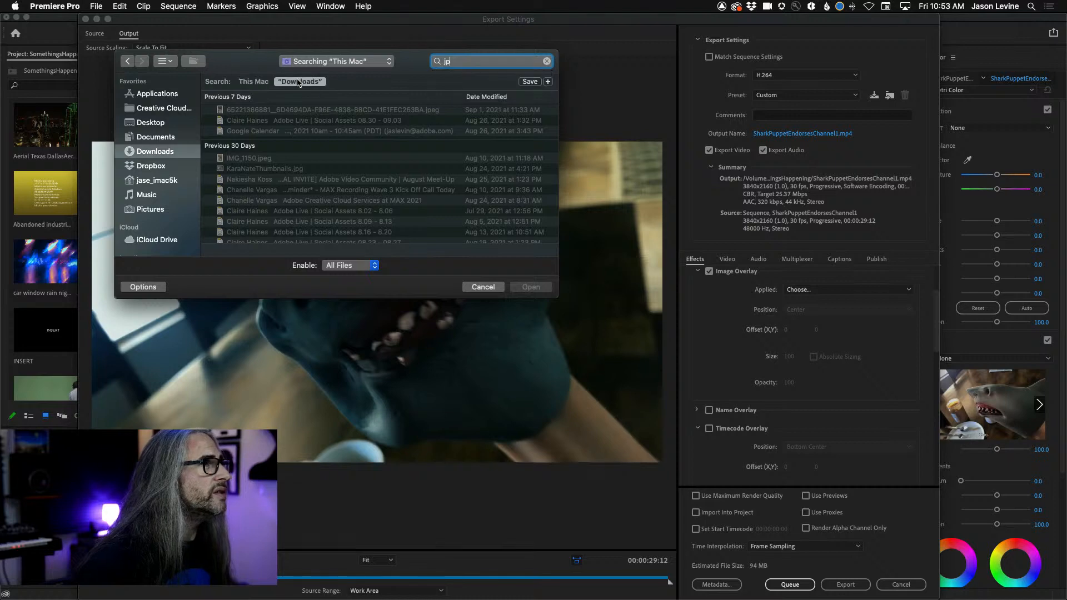
{"action": "scroll", "coordinate": [351, 188], "scroll_direction": "down", "scroll_amount": 10}
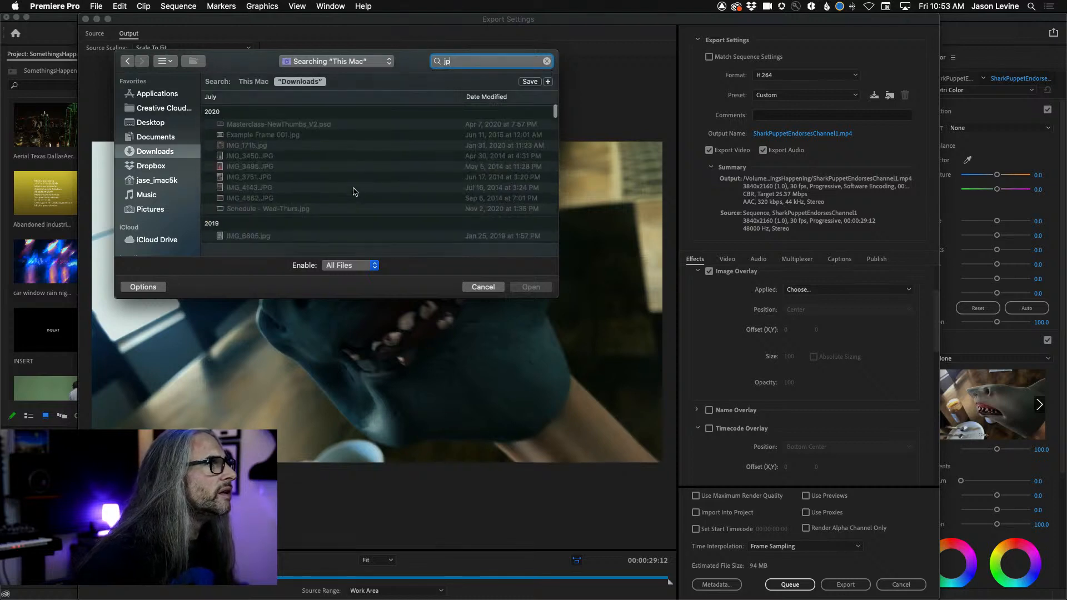
{"action": "scroll", "coordinate": [354, 191], "scroll_direction": "down", "scroll_amount": 8}
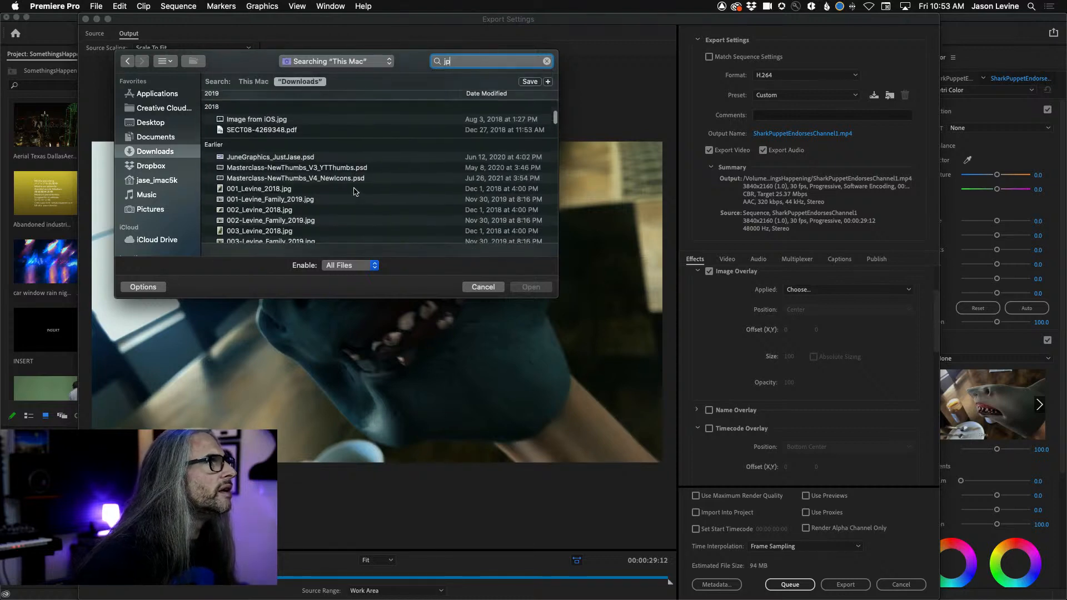
{"action": "scroll", "coordinate": [354, 191], "scroll_direction": "down", "scroll_amount": 10}
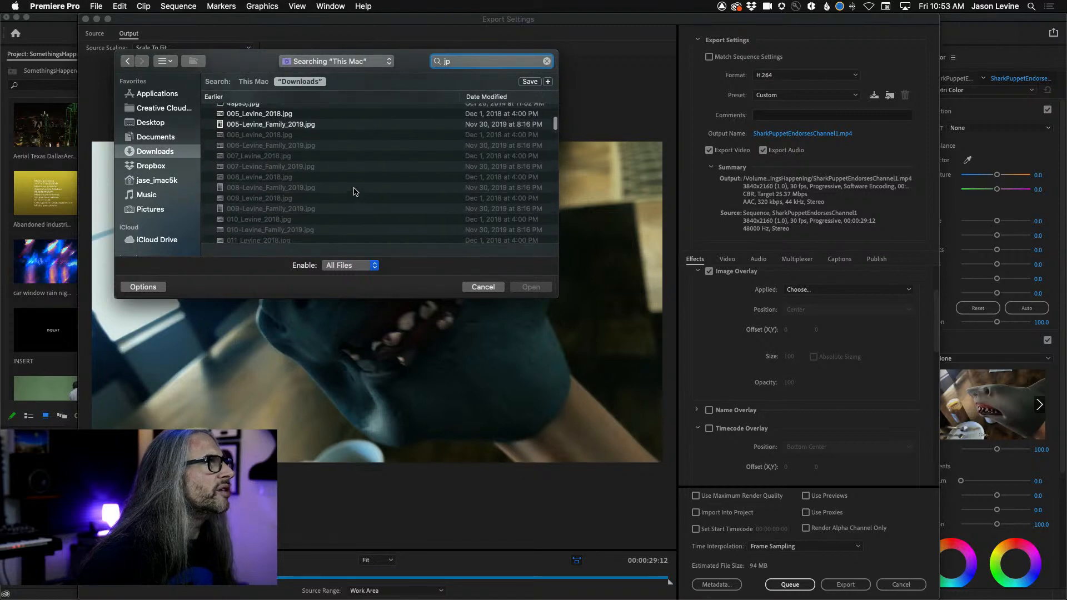
{"action": "scroll", "coordinate": [356, 192], "scroll_direction": "down", "scroll_amount": 15}
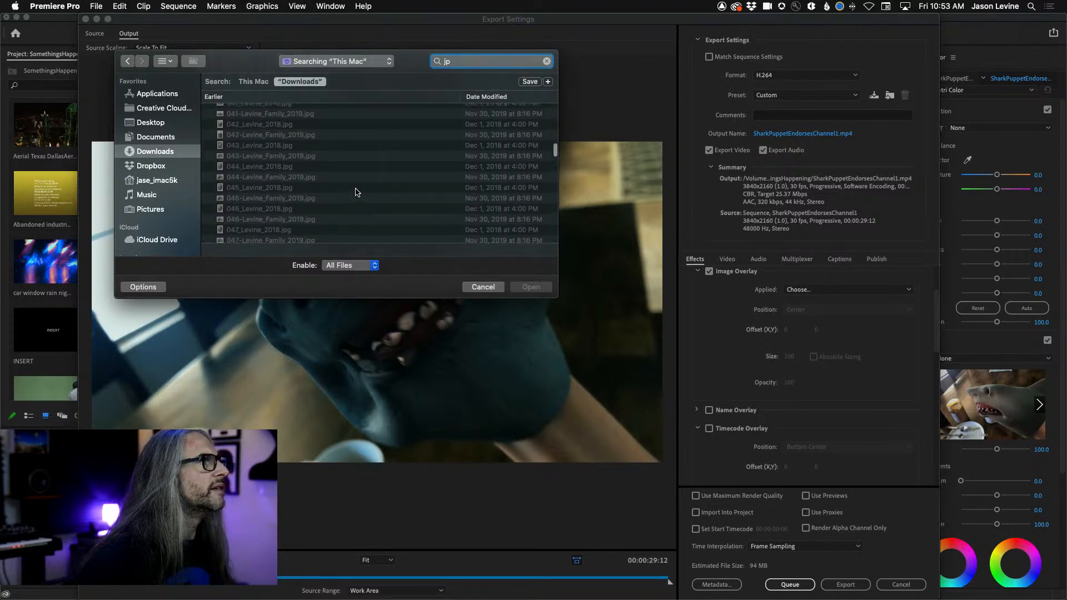
{"action": "scroll", "coordinate": [358, 193], "scroll_direction": "down", "scroll_amount": 10}
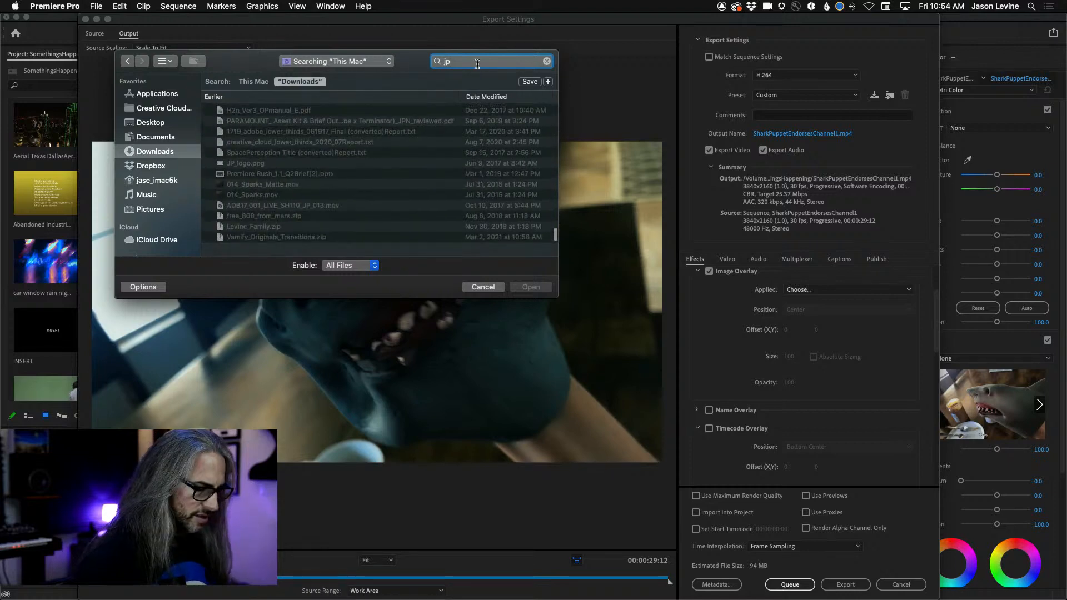
- Try other file searches such as "jpl." and "jplogo", cancel the file selection and disable Image Overlay
{"action": "type", "text": "l."}
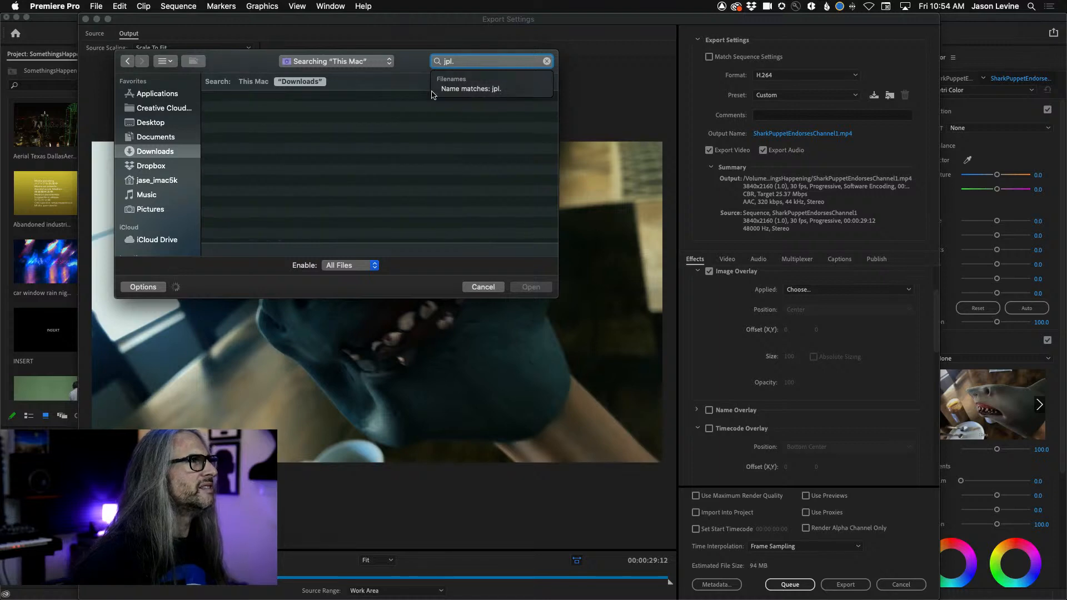
{"action": "key", "text": "Down"}
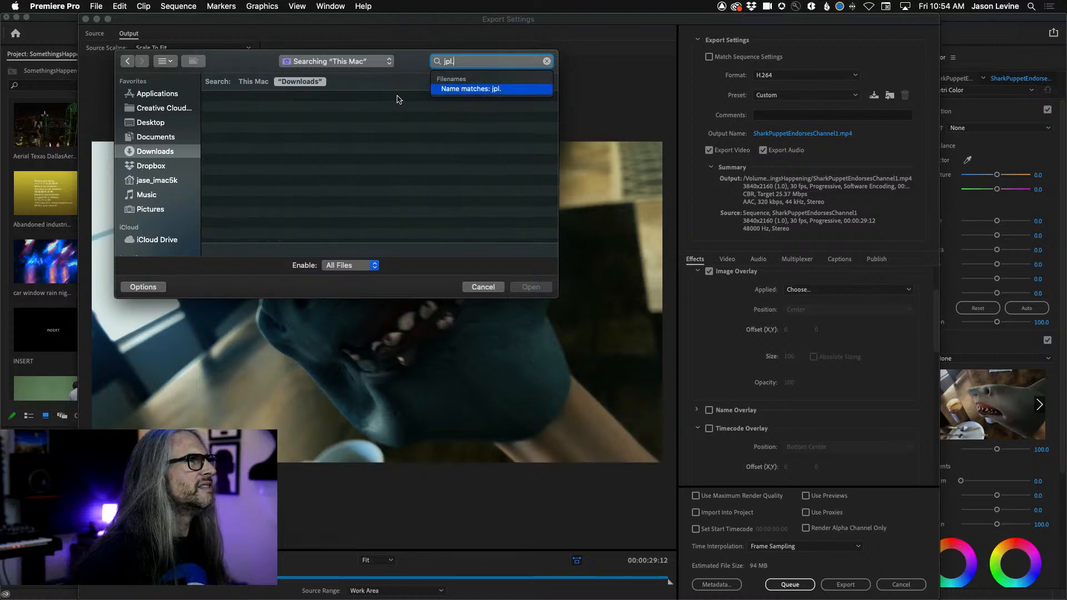
{"action": "key", "text": "BackSpace"}
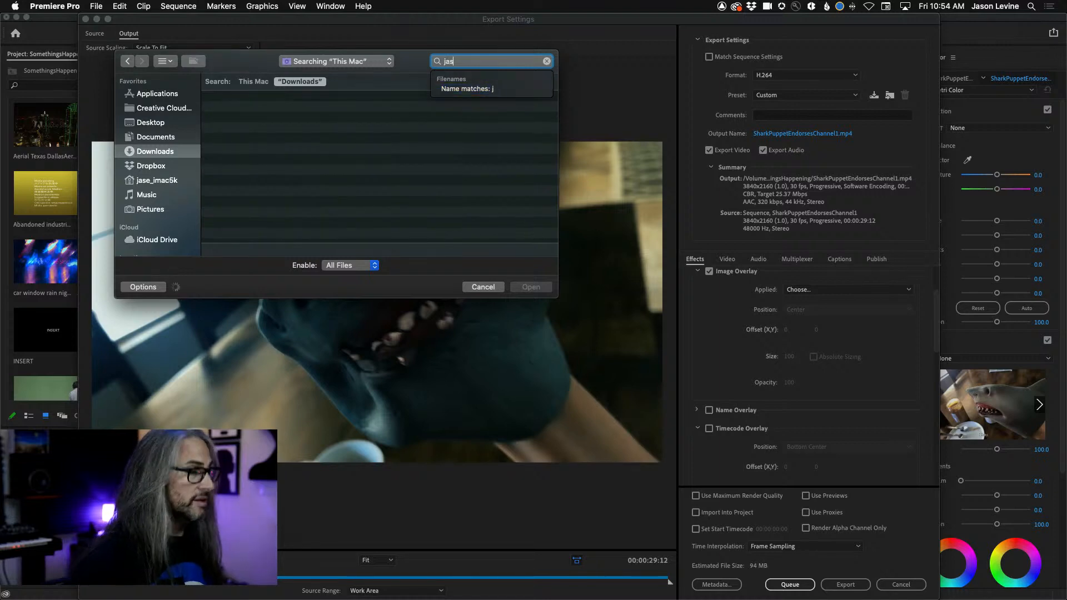
{"action": "type", "text": "es"}
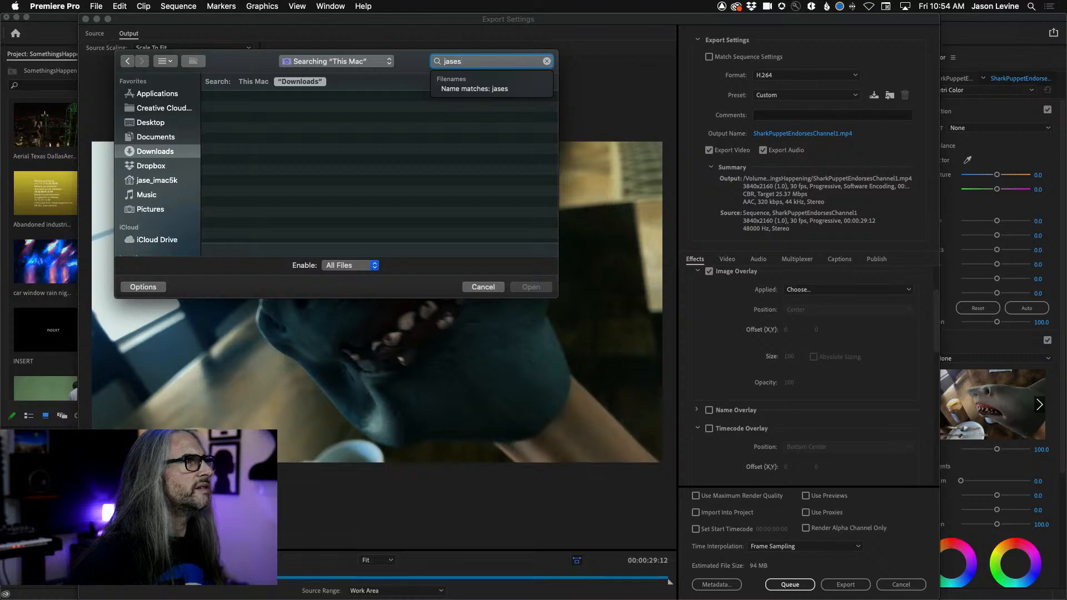
{"action": "type", "text": "plogo"}
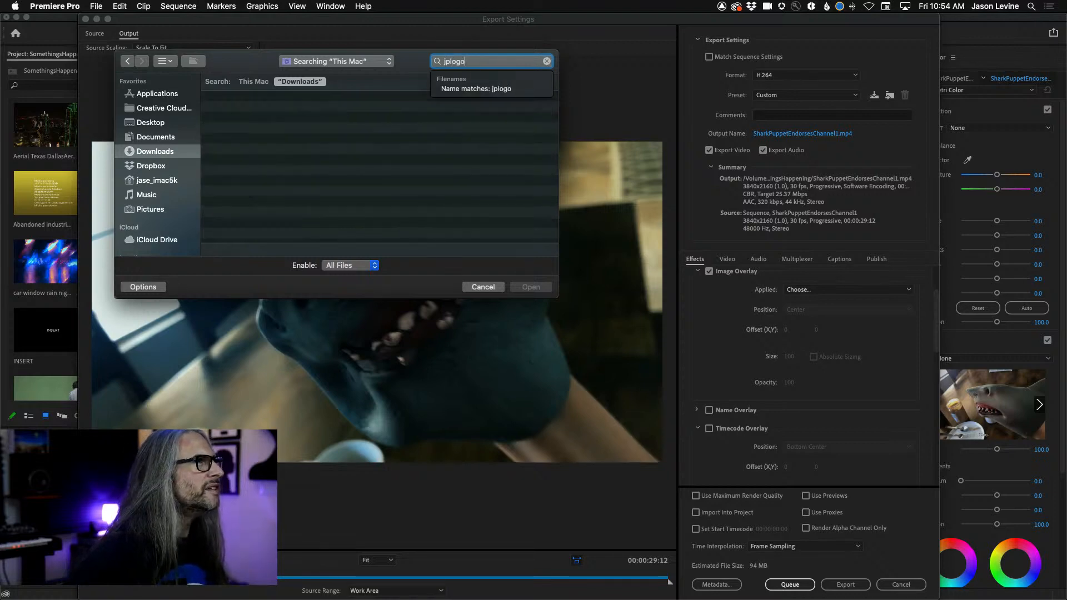
{"action": "key", "text": "BackSpace"}
{"action": "key", "text": "BackSpace"}
{"action": "key", "text": "BackSpace"}
{"action": "key", "text": "BackSpace"}
{"action": "left_click", "coordinate": [482, 287]}
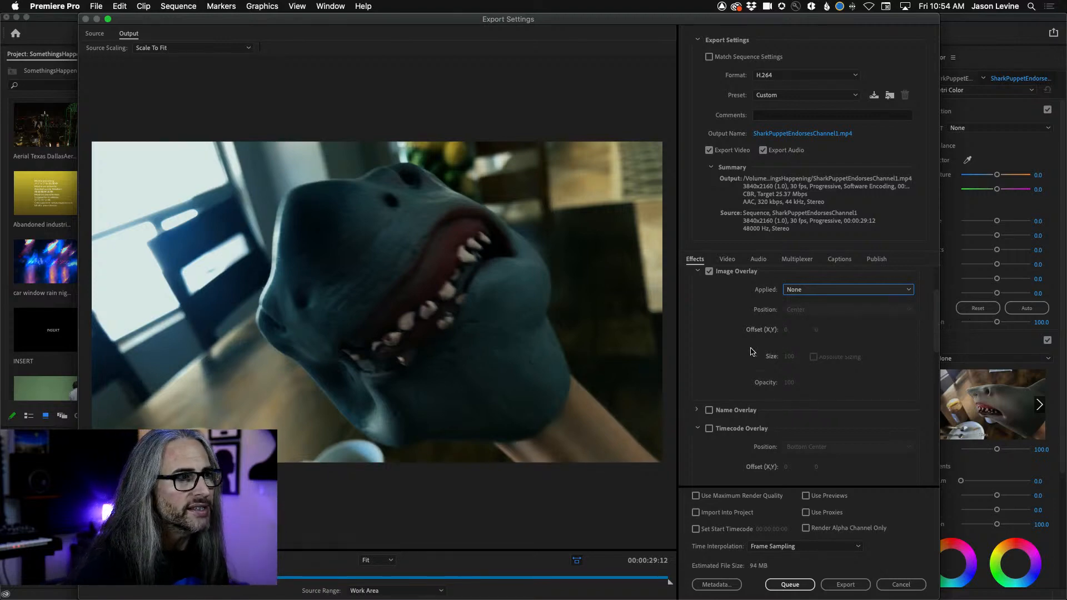
{"action": "left_click", "coordinate": [709, 271]}
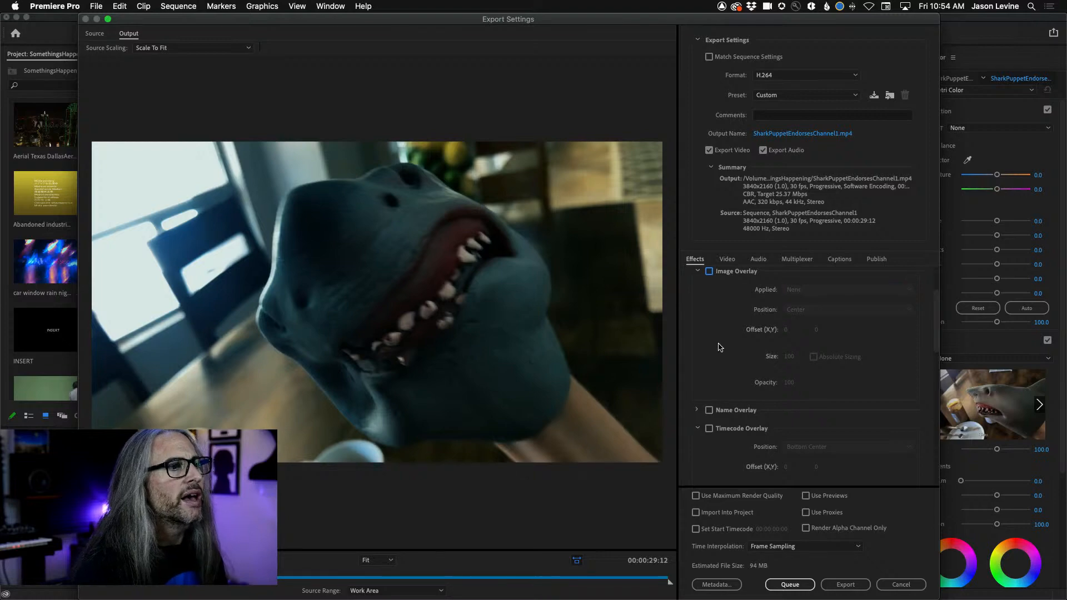
- Enable Name Overlay for the export and check its format options, keeping Source File Name
{"action": "left_click", "coordinate": [708, 411]}
{"action": "left_click", "coordinate": [695, 410]}
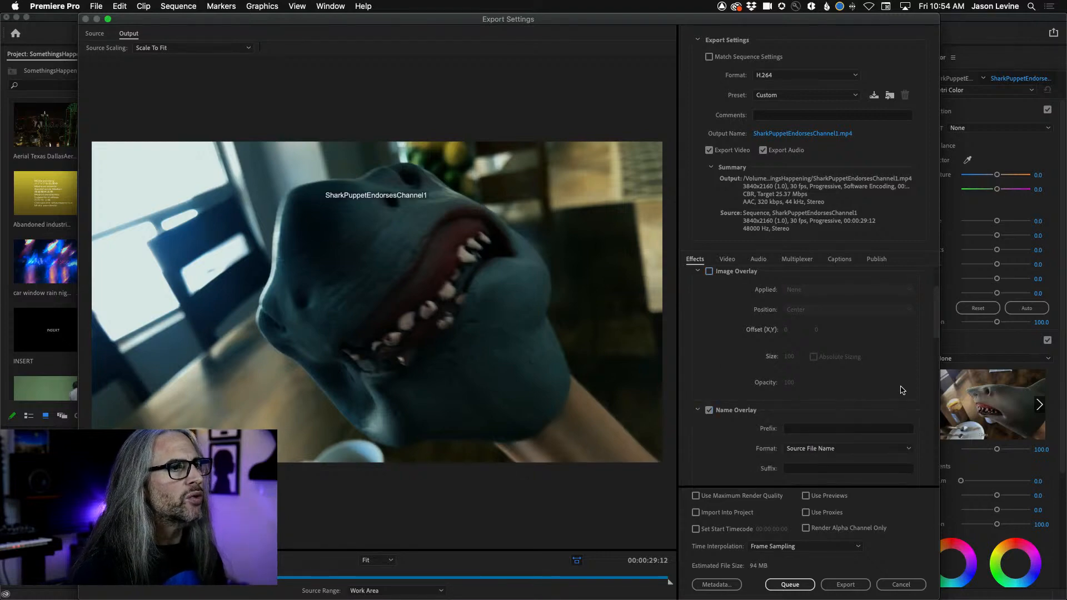
{"action": "scroll", "coordinate": [928, 328], "scroll_direction": "down", "scroll_amount": 5}
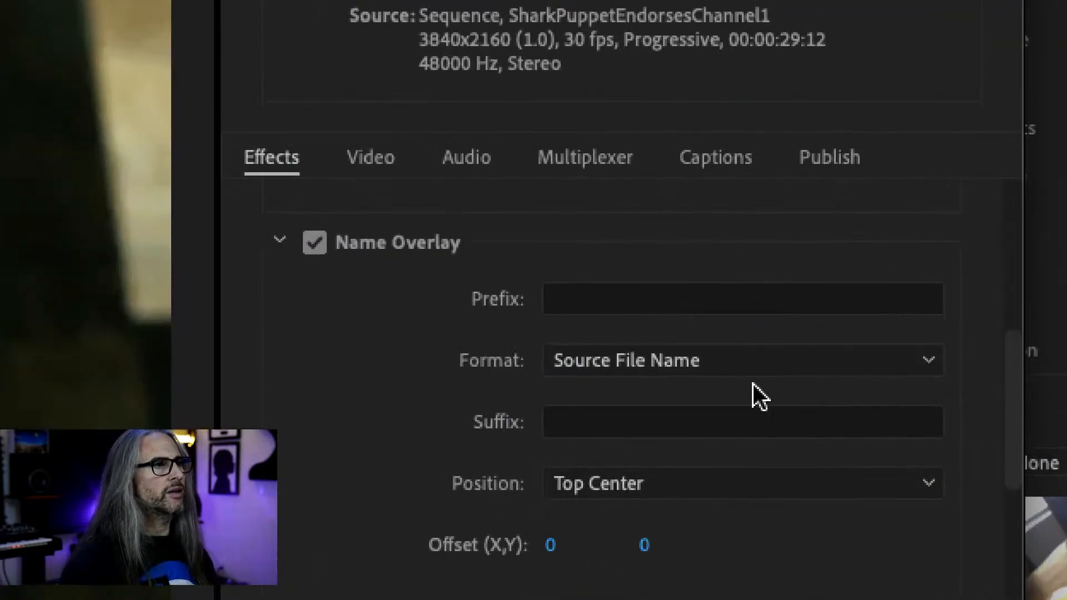
{"action": "left_click", "coordinate": [911, 367]}
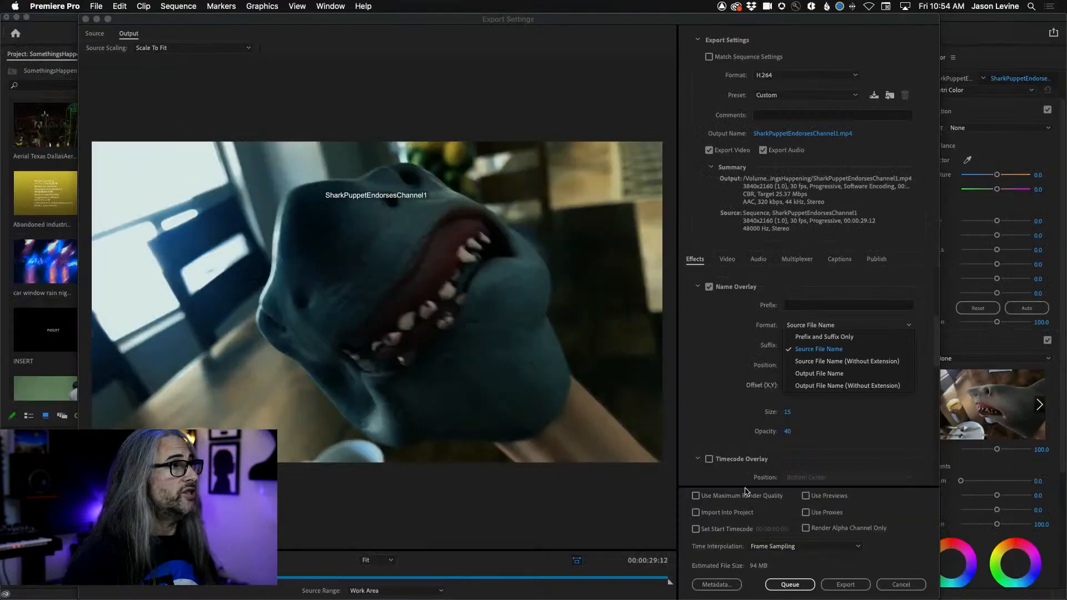
{"action": "left_click", "coordinate": [711, 343]}
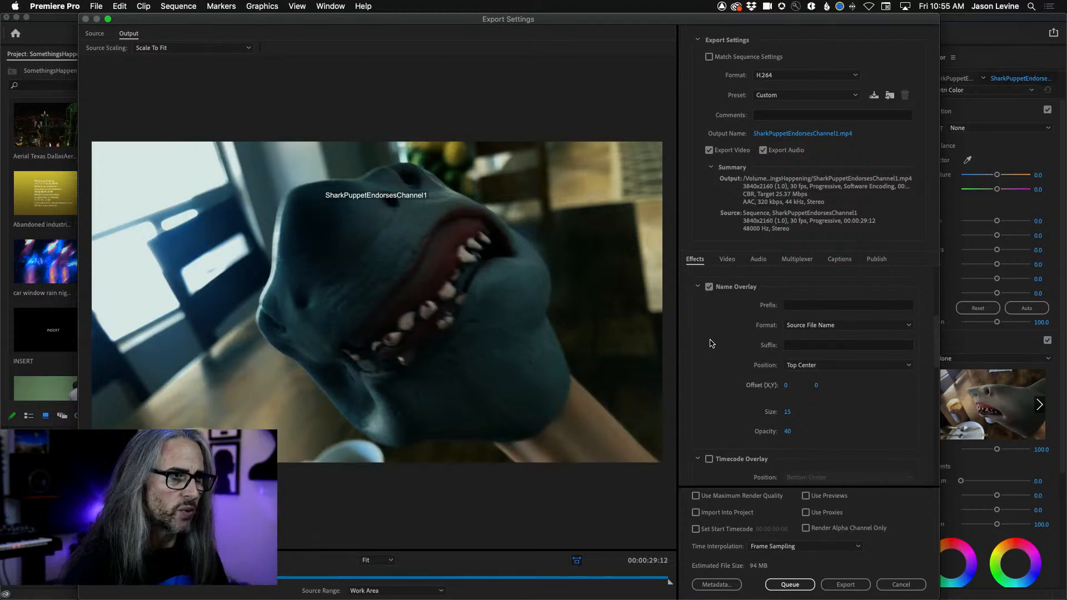
- Set the name overlay's position to Bottom Left and its size to 73
{"action": "left_click", "coordinate": [887, 367]}
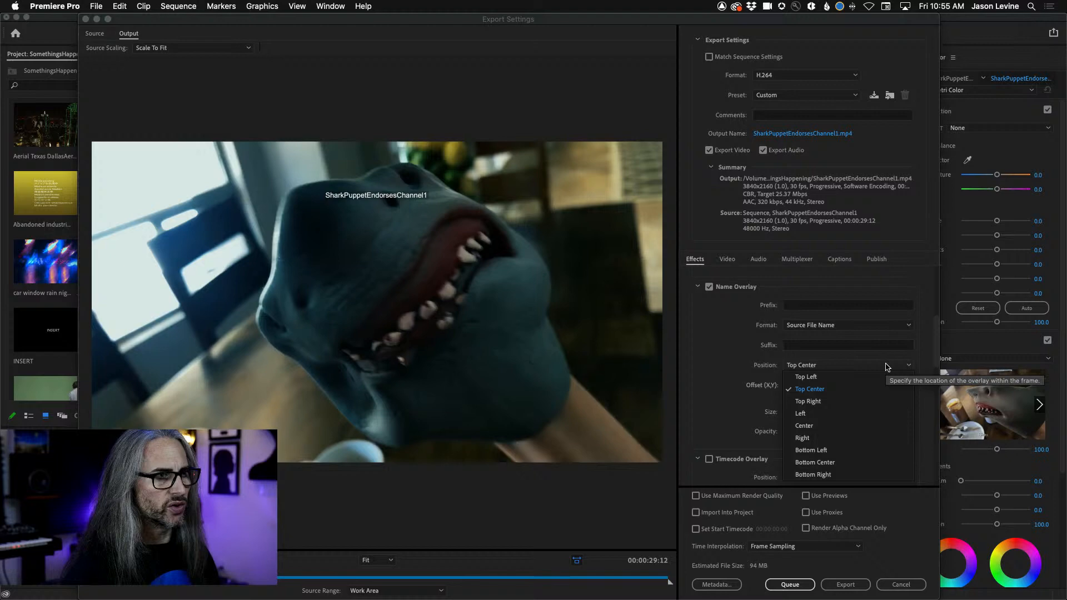
{"action": "left_click", "coordinate": [862, 451]}
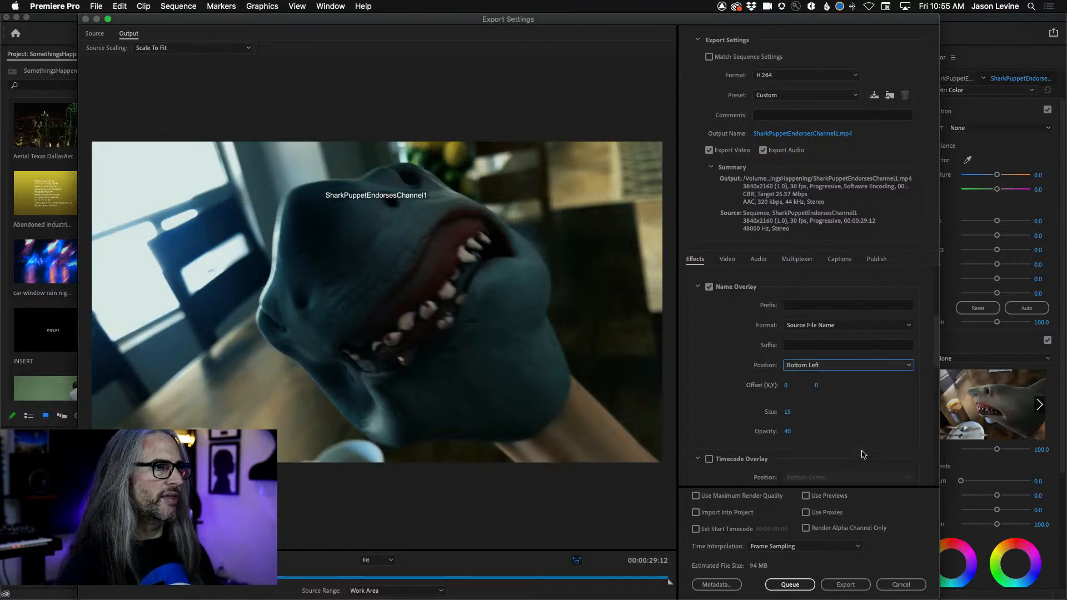
{"action": "left_click_drag", "start_coordinate": [788, 413], "coordinate": [811, 412]}
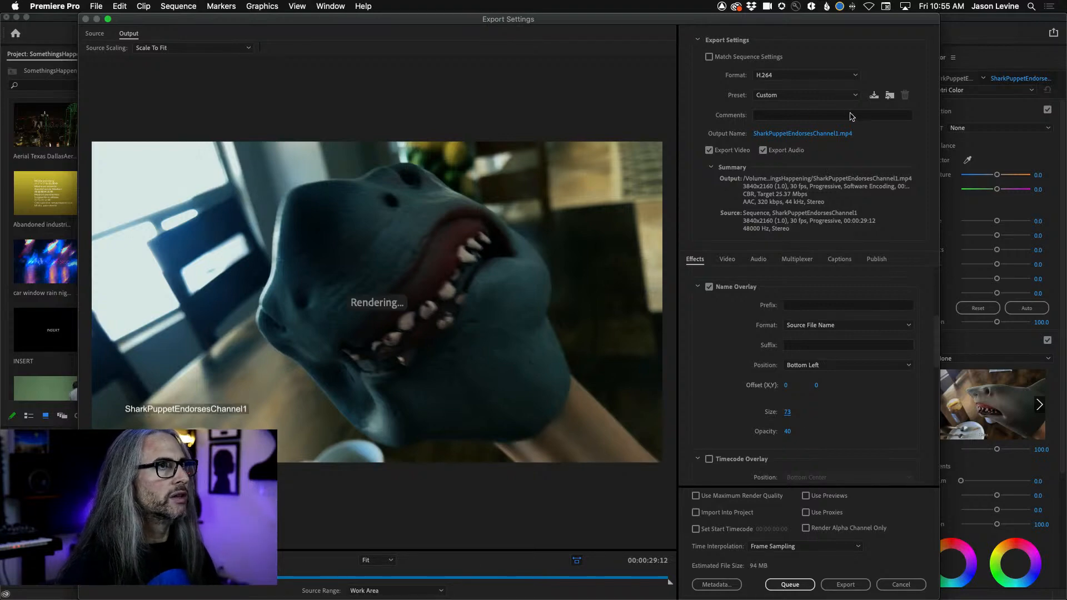
- Apply the YouTube 1080p Full HD preset to the export
{"action": "left_click", "coordinate": [845, 95]}
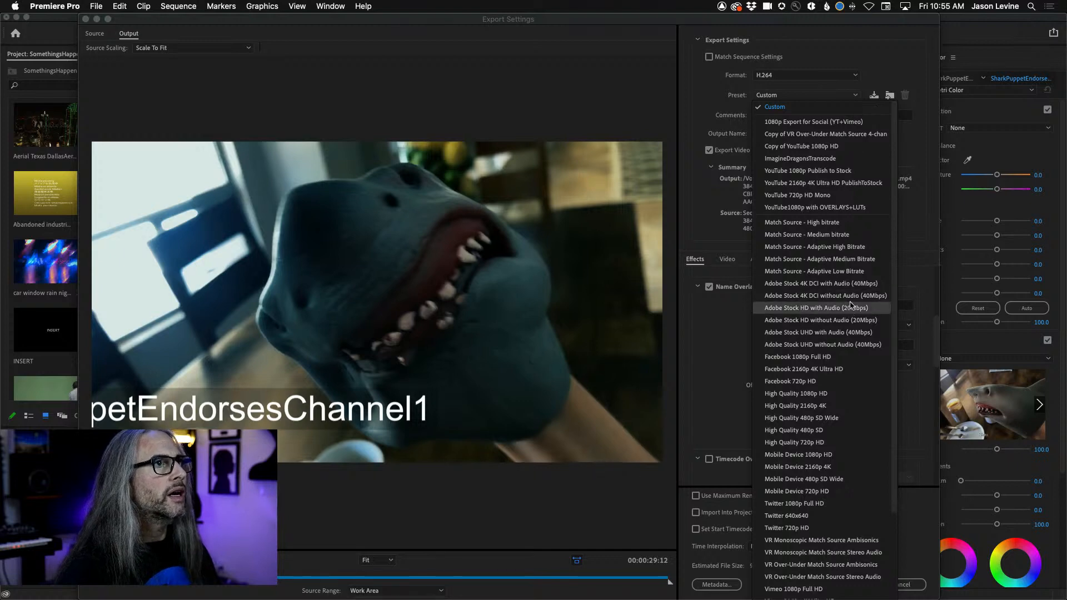
{"action": "scroll", "coordinate": [833, 563], "scroll_direction": "down", "scroll_amount": 3}
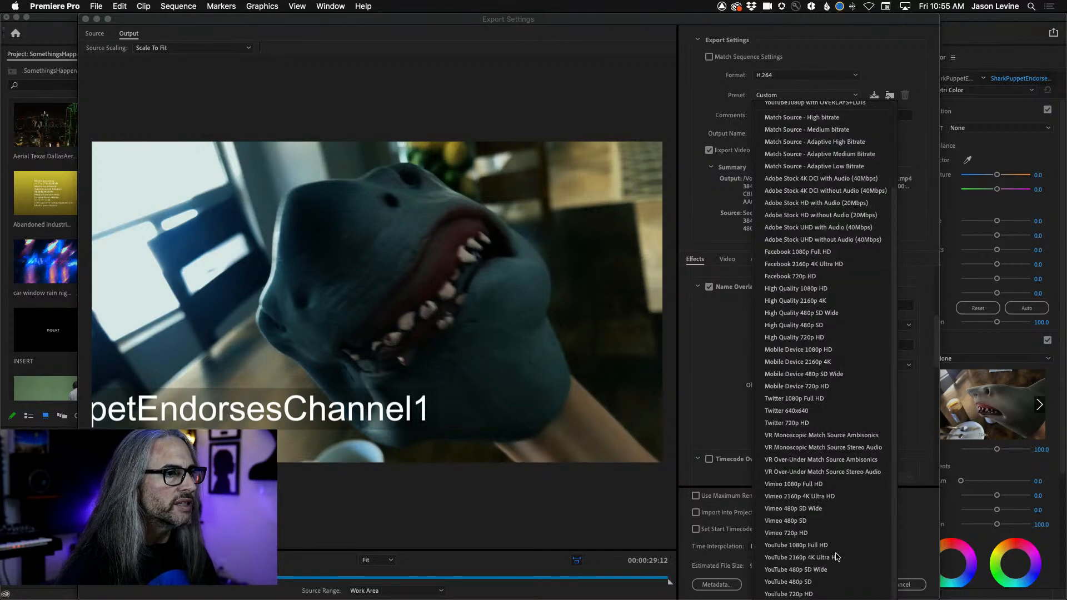
{"action": "left_click", "coordinate": [812, 547]}
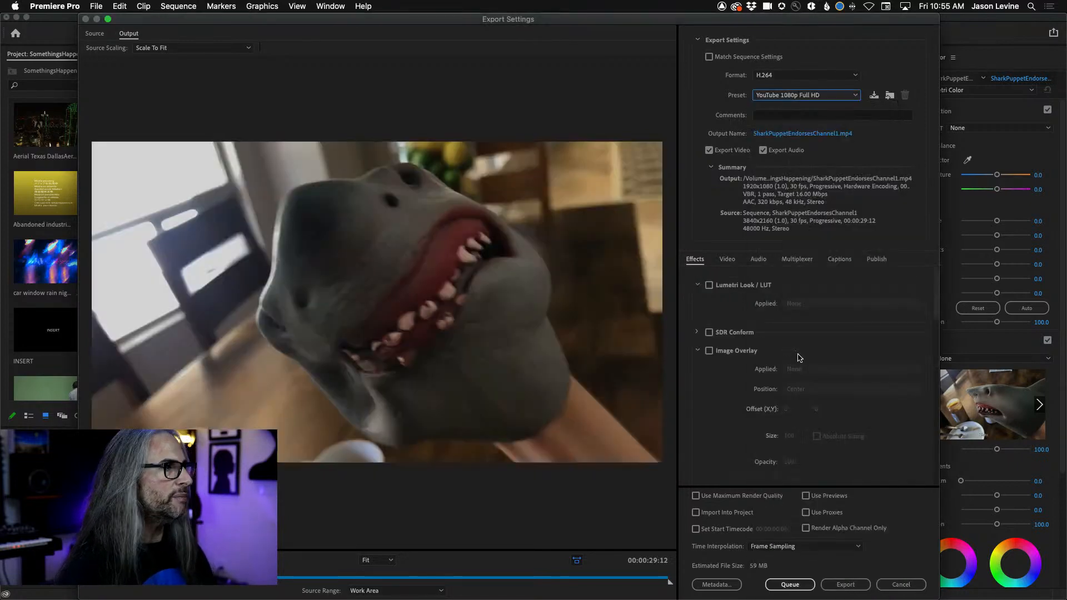
- Enable the Lumetri Look / LUT effect on top of the preset and apply the SL BLUE STEEL look
{"action": "left_click", "coordinate": [709, 284]}
{"action": "left_click", "coordinate": [824, 304]}
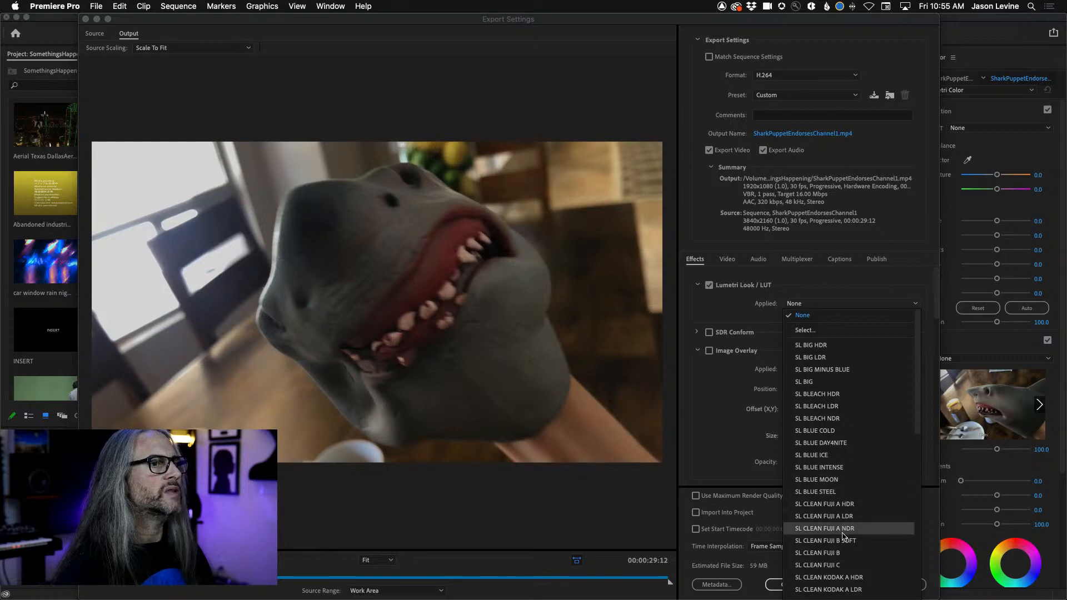
{"action": "left_click", "coordinate": [827, 492]}
- Enable Timecode Overlay for the export, try the Top Center, Right and Bottom Center positions, and disable the overlay again
{"action": "scroll", "coordinate": [937, 311], "scroll_direction": "down", "scroll_amount": 2}
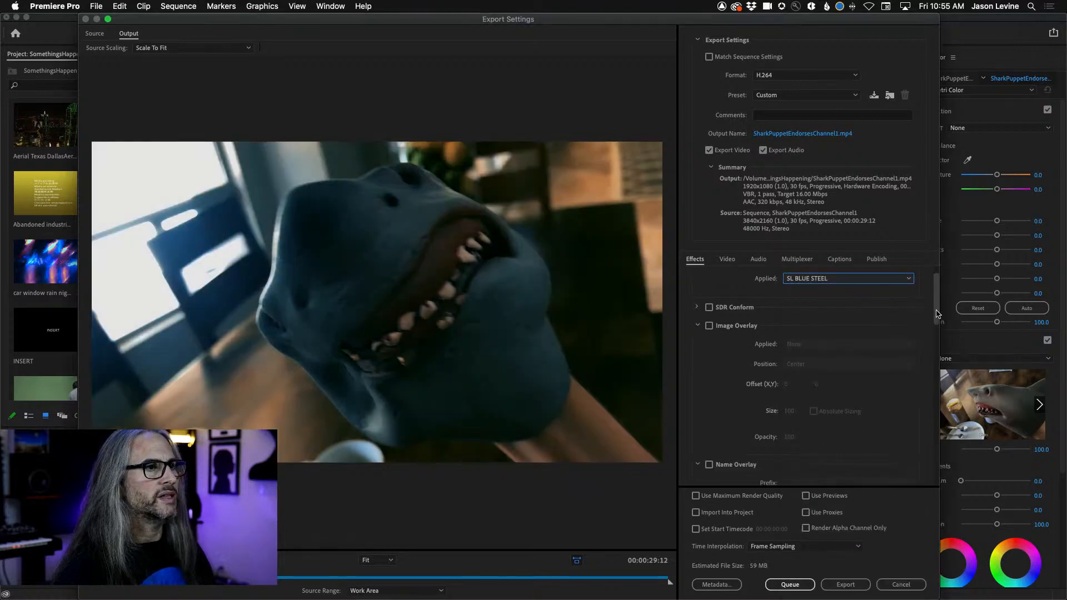
{"action": "left_click_drag", "start_coordinate": [937, 313], "coordinate": [948, 357]}
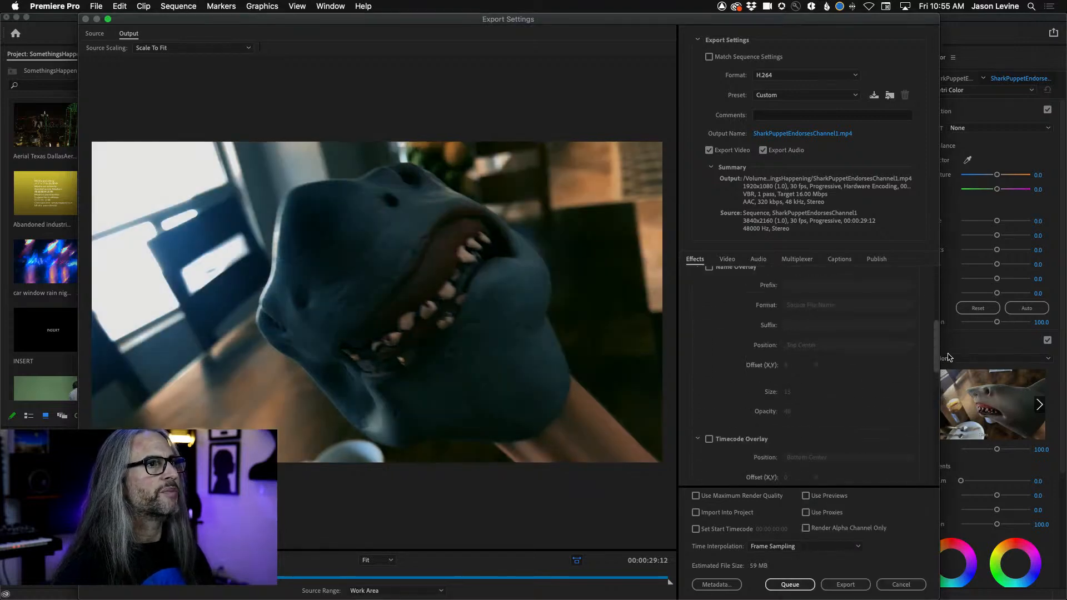
{"action": "scroll", "coordinate": [700, 302], "scroll_direction": "down", "scroll_amount": 5}
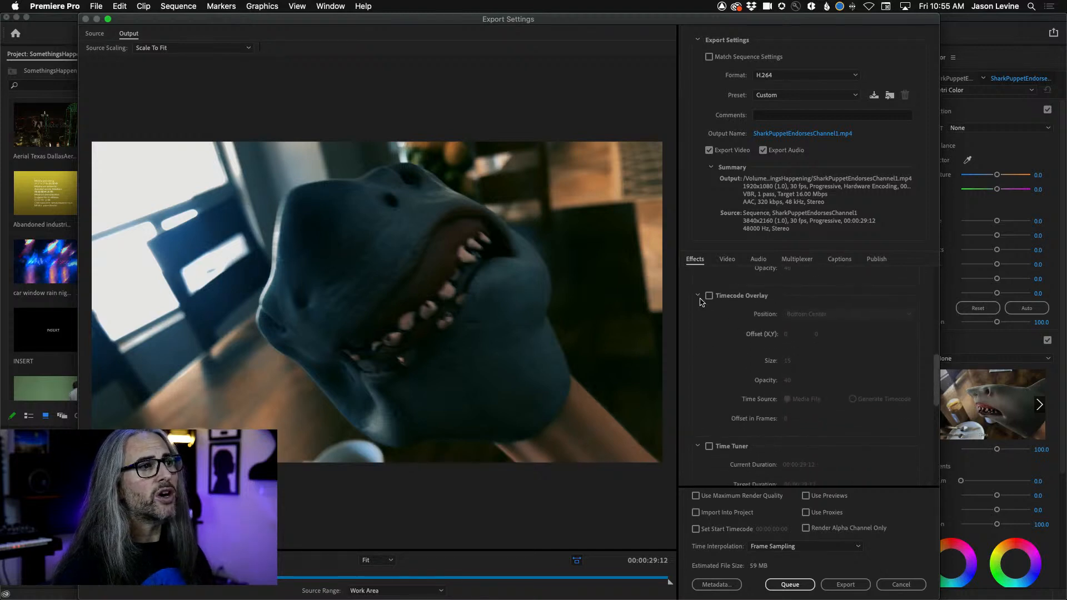
{"action": "left_click", "coordinate": [709, 295]}
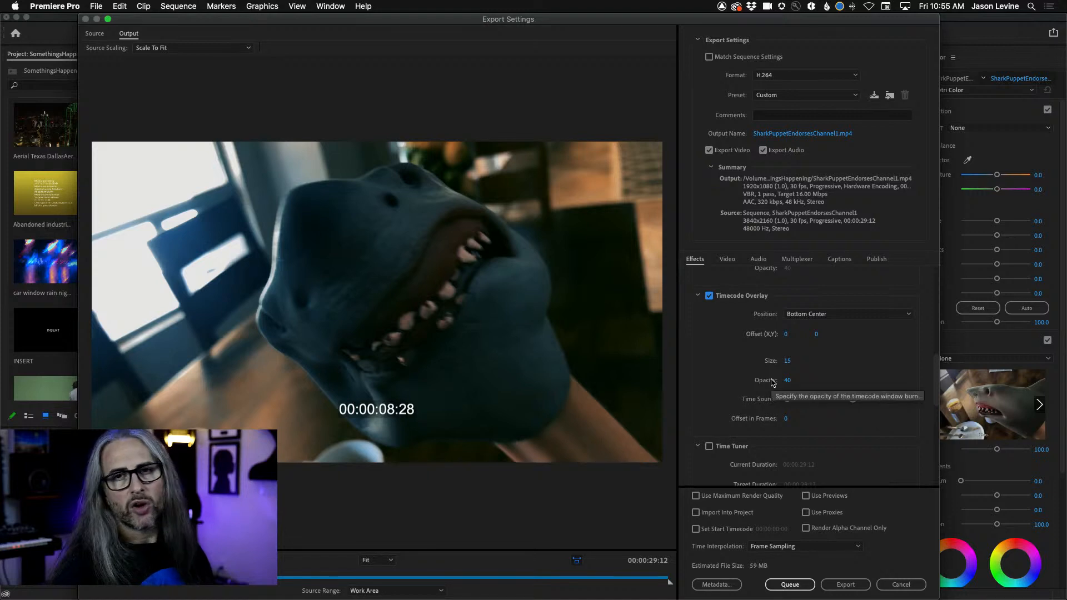
{"action": "left_click", "coordinate": [882, 314]}
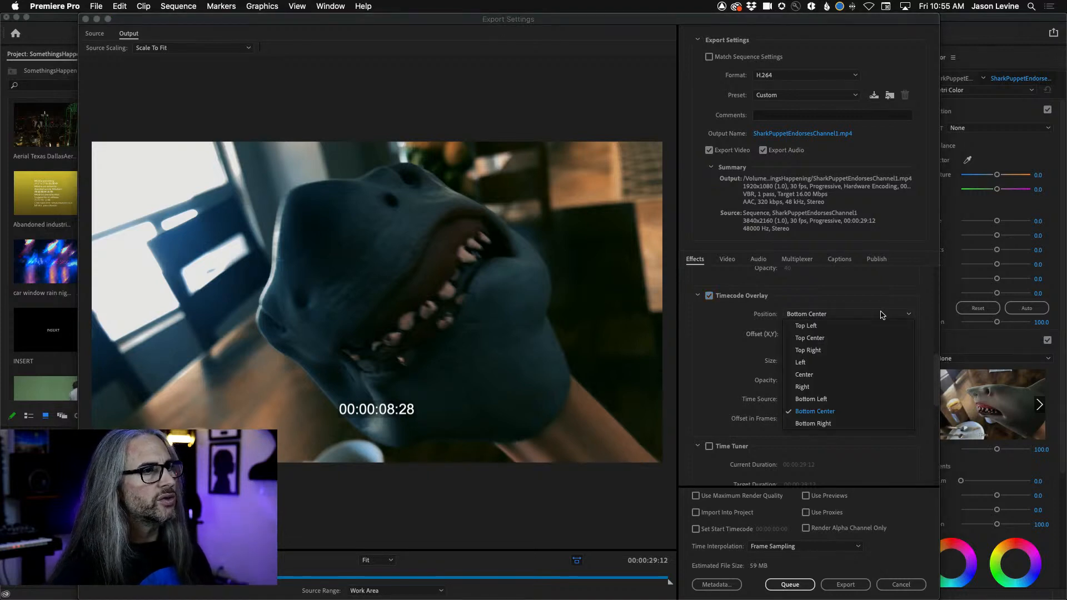
{"action": "left_click", "coordinate": [825, 338]}
{"action": "left_click", "coordinate": [837, 314]}
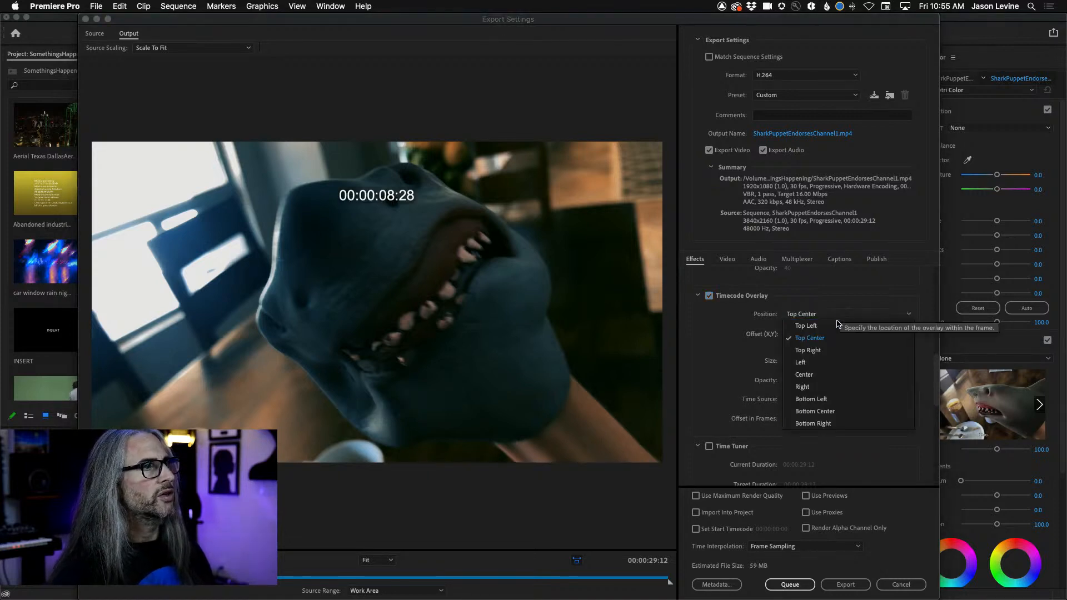
{"action": "left_click", "coordinate": [803, 387]}
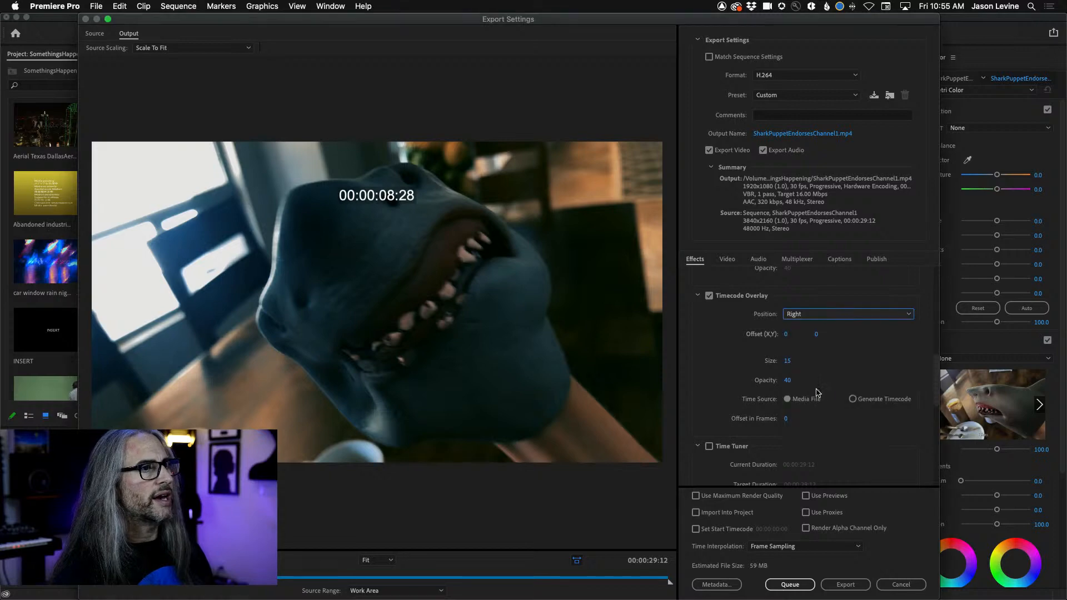
{"action": "left_click", "coordinate": [817, 314]}
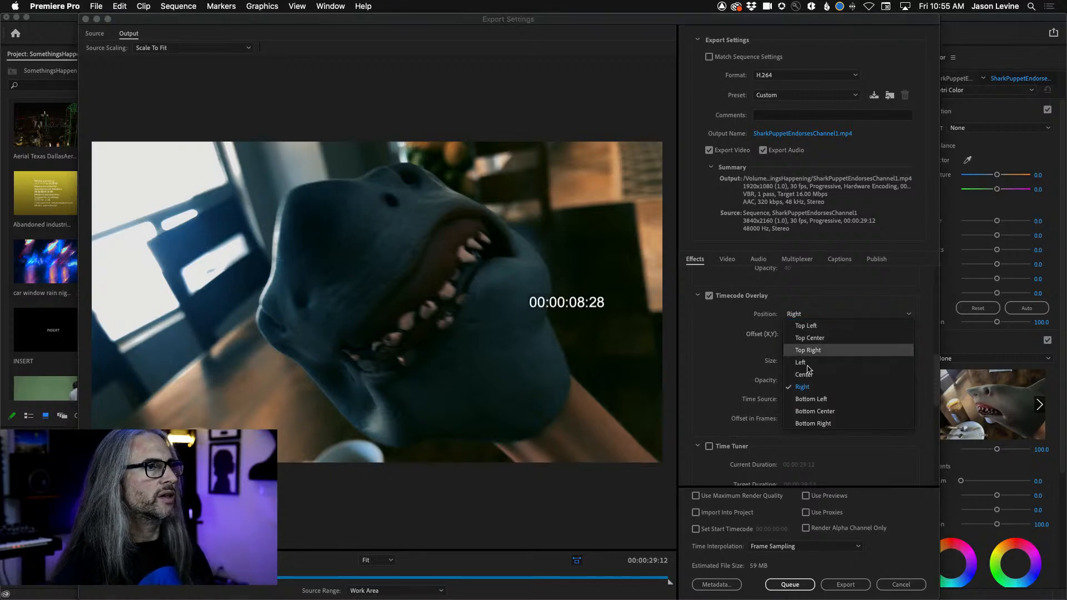
{"action": "left_click", "coordinate": [827, 411]}
{"action": "left_click", "coordinate": [709, 295]}
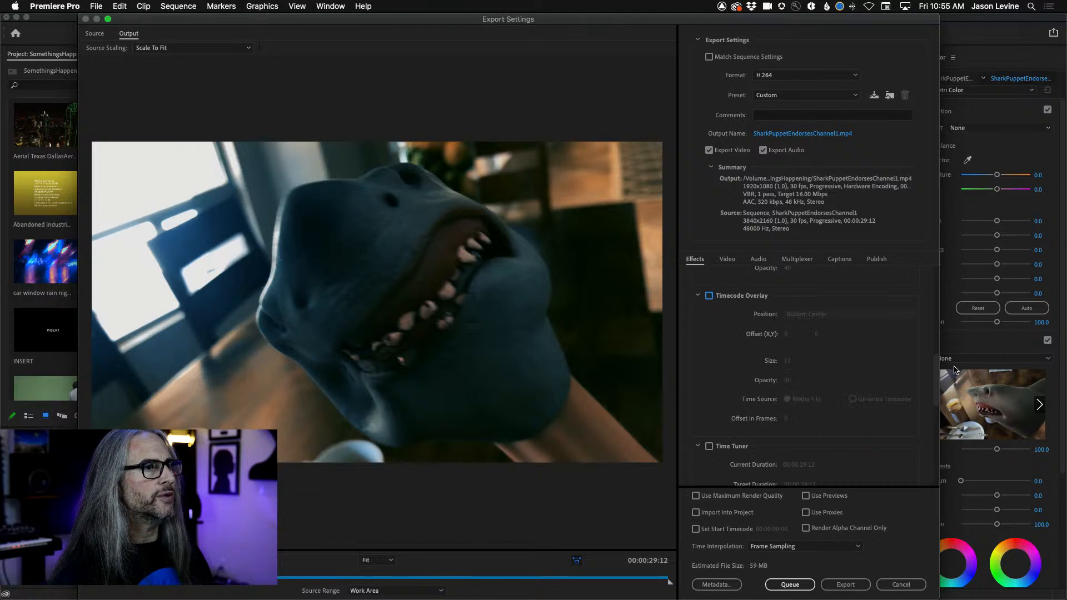
- Enable Loudness Normalization for the export and set its loudness standard to ITU BS.1770-3
{"action": "left_click_drag", "start_coordinate": [936, 378], "coordinate": [939, 430]}
{"action": "left_click_drag", "start_coordinate": [940, 418], "coordinate": [951, 454]}
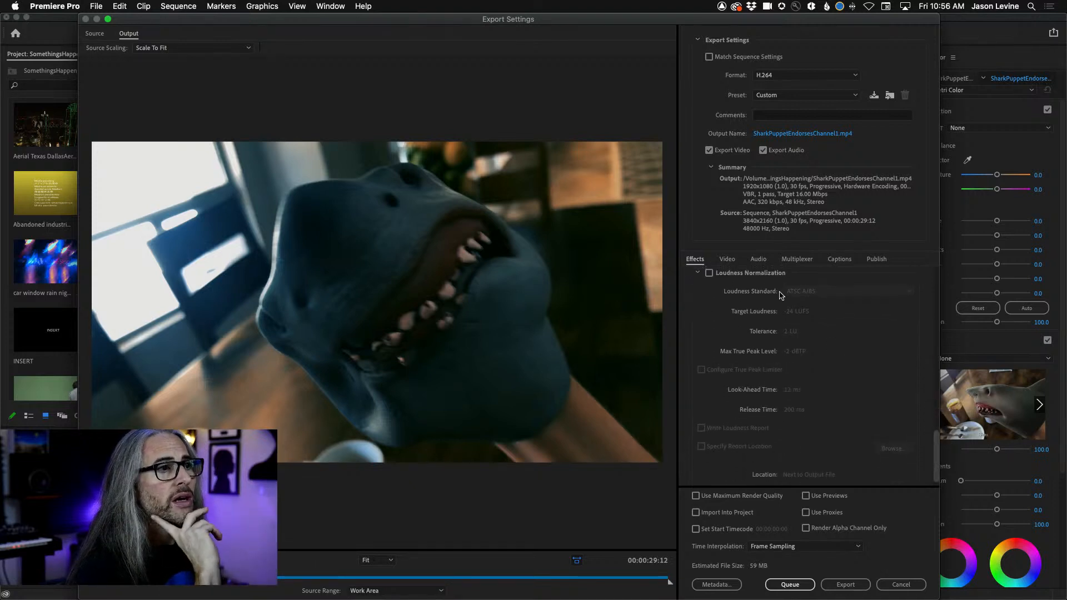
{"action": "left_click", "coordinate": [709, 273]}
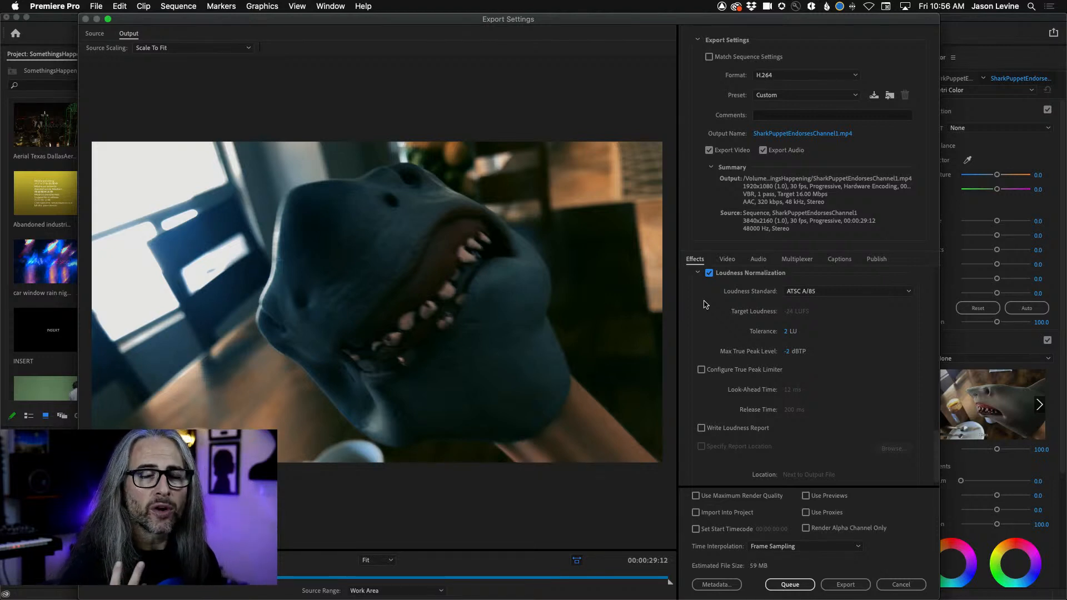
{"action": "left_click", "coordinate": [900, 293]}
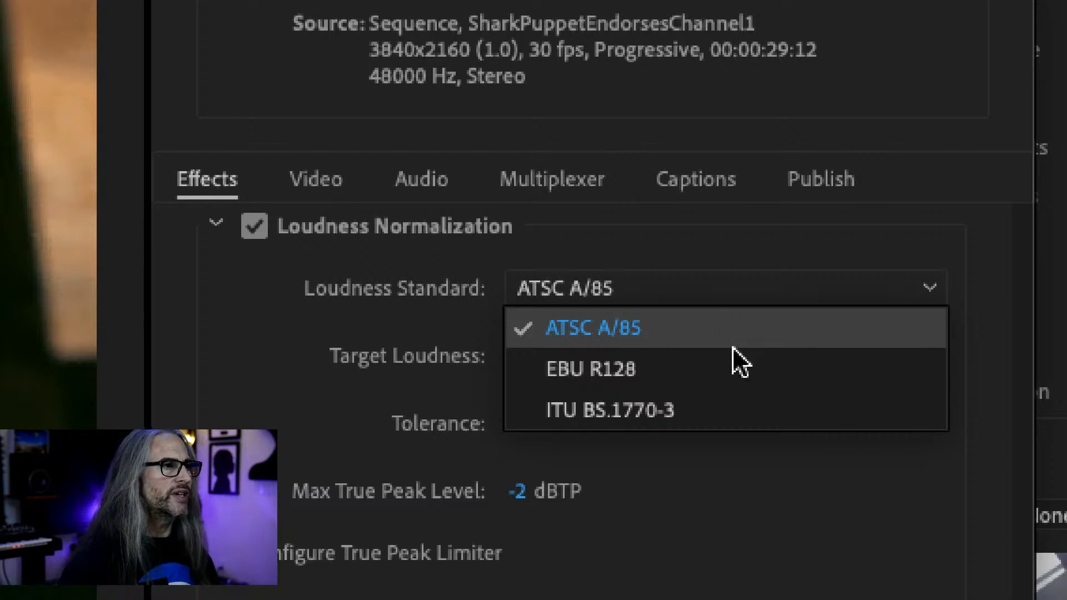
{"action": "left_click", "coordinate": [755, 418]}
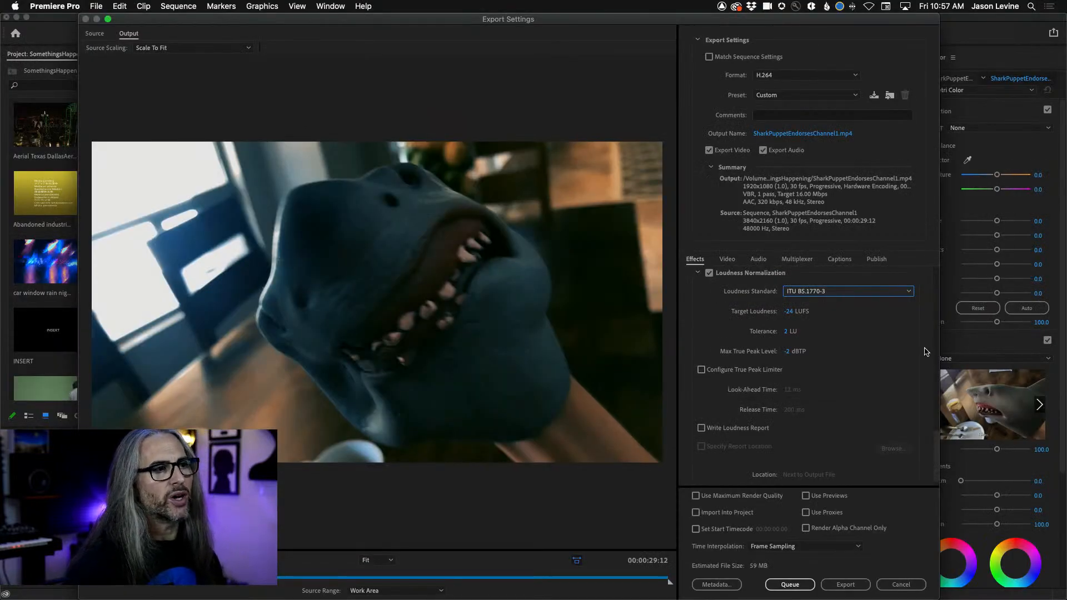
- Set the loudness normalization's target loudness to -10 LUFS
{"action": "left_click", "coordinate": [789, 313]}
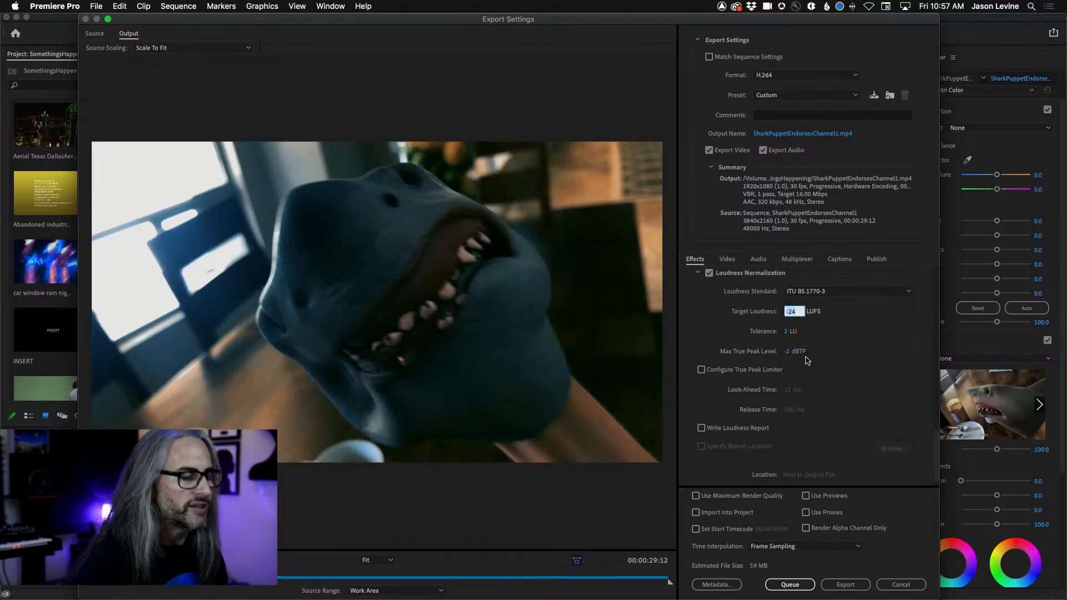
{"action": "type", "text": "-"}
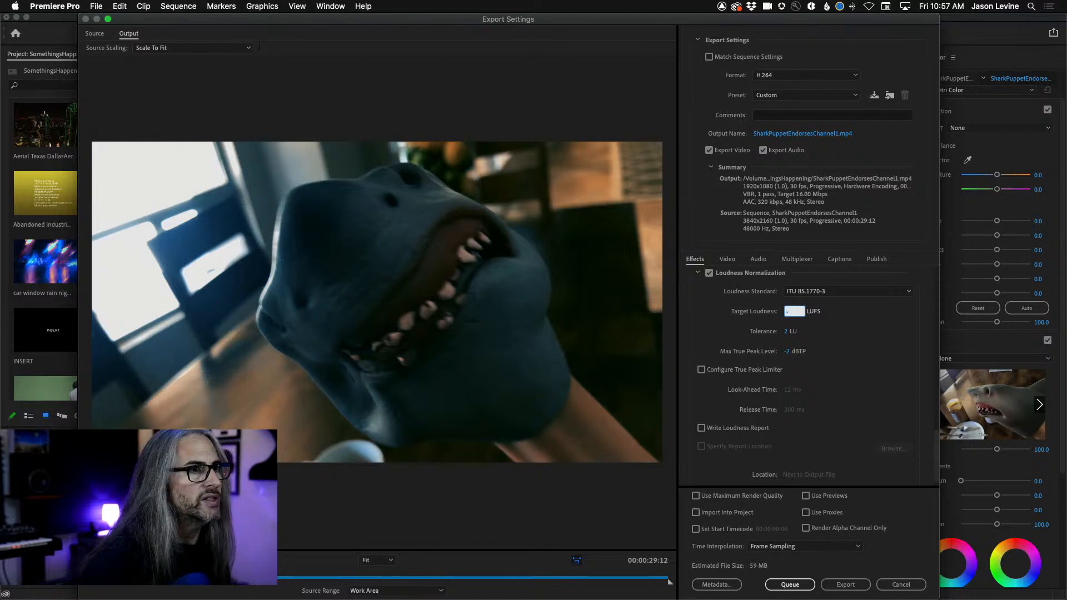
{"action": "type", "text": "10"}
{"action": "key", "text": "Return"}
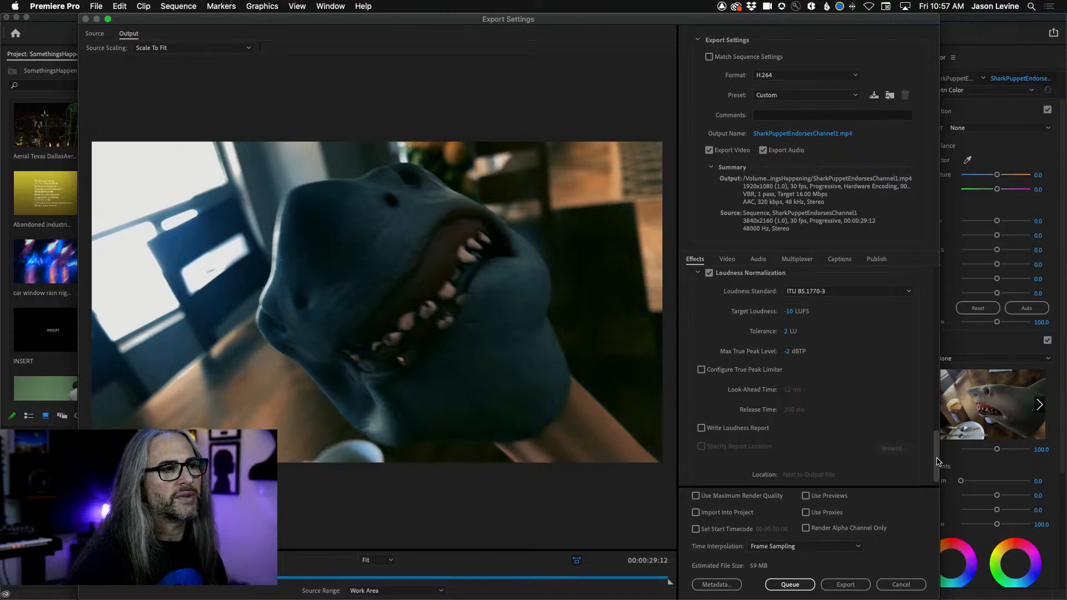
{"action": "scroll", "coordinate": [938, 478], "scroll_direction": "down", "scroll_amount": 1}
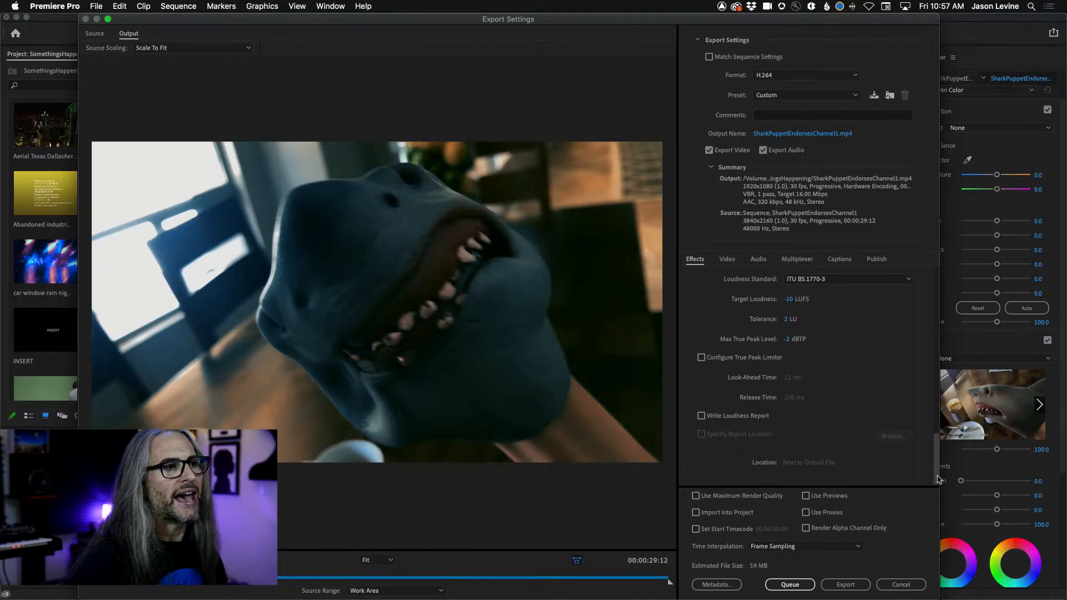
- Save the export output to the Desktop under the file name SharkPuppetEndorsesChannel_LN
{"action": "left_click", "coordinate": [827, 136]}
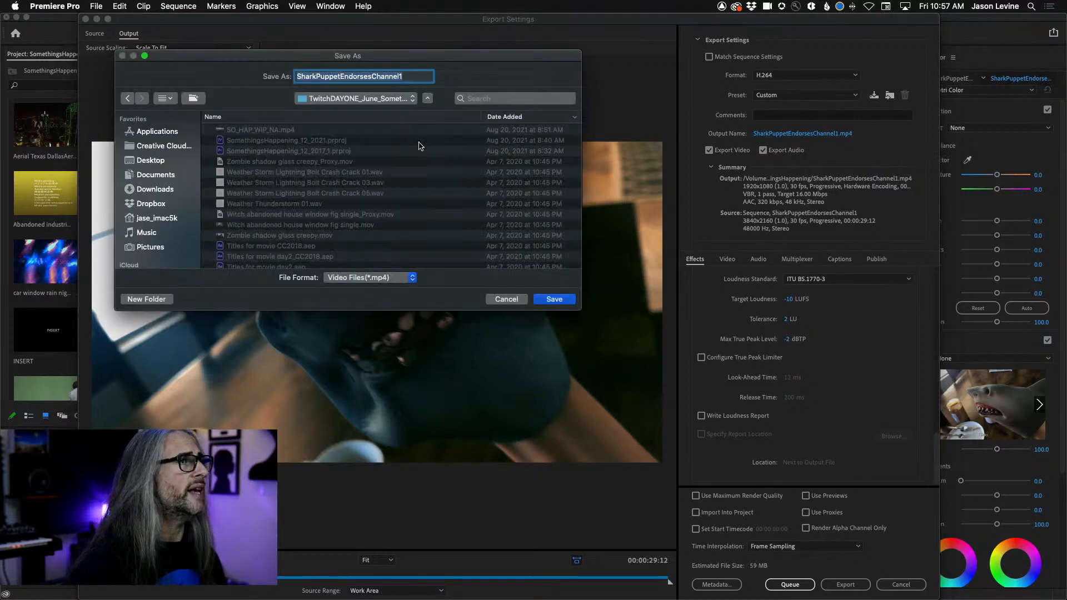
{"action": "left_click", "coordinate": [406, 79]}
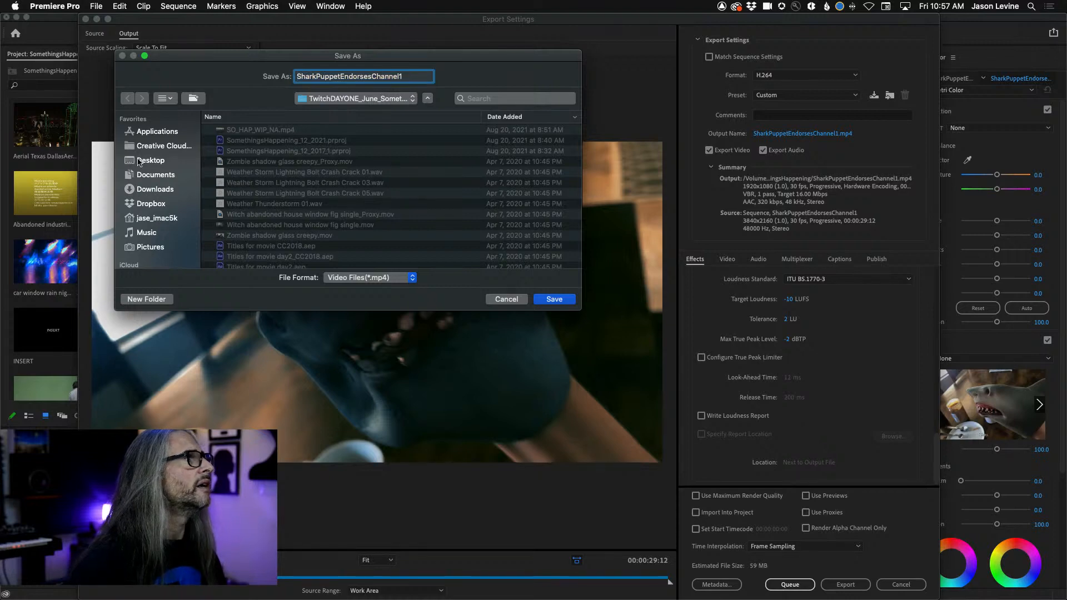
{"action": "left_click", "coordinate": [142, 161]}
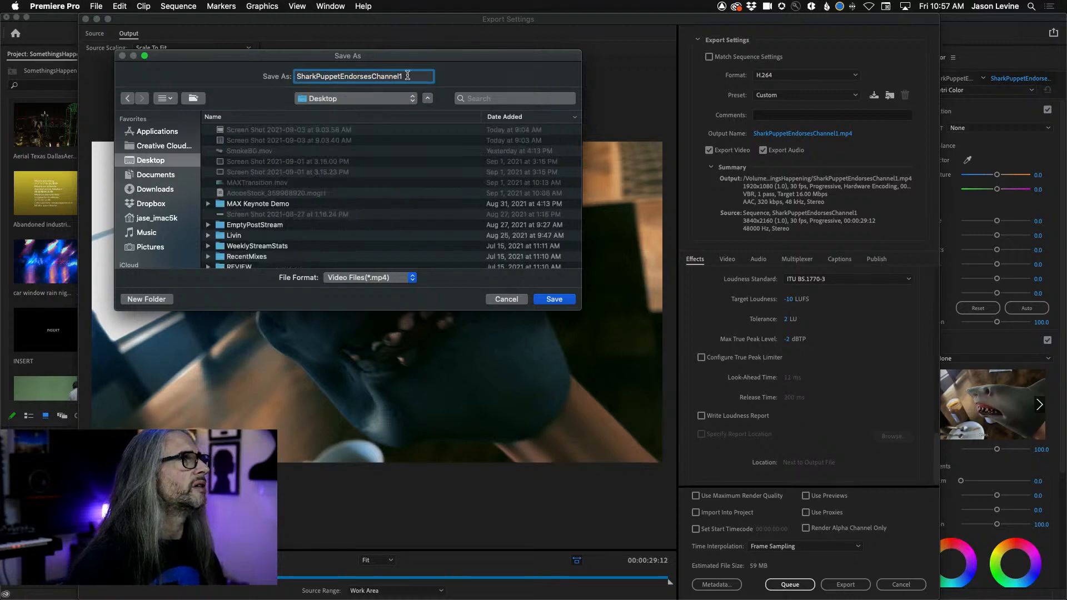
{"action": "key", "text": "BackSpace"}
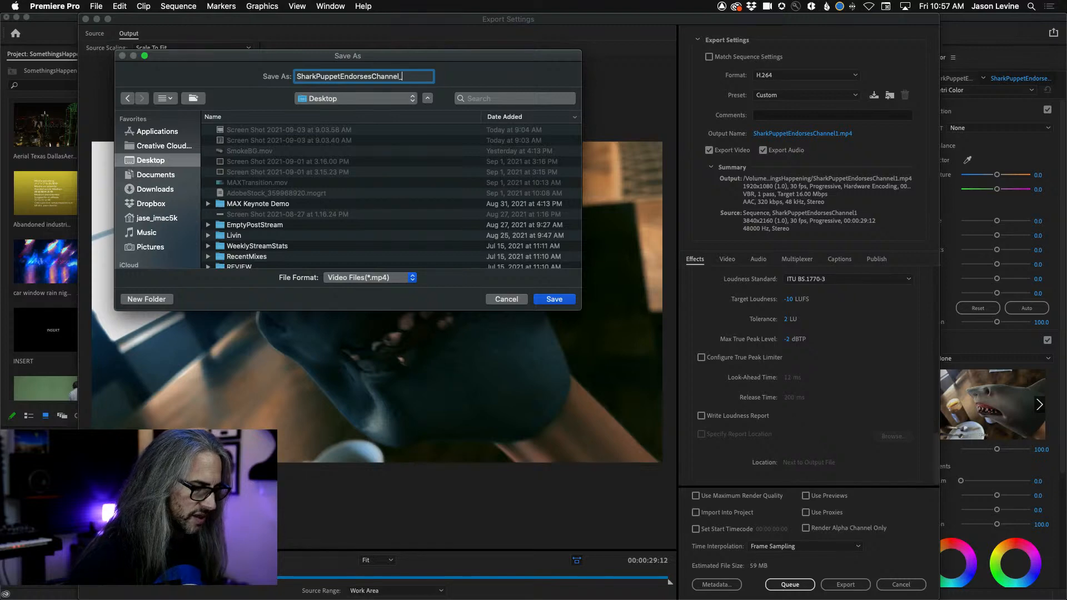
{"action": "type", "text": "_LN"}
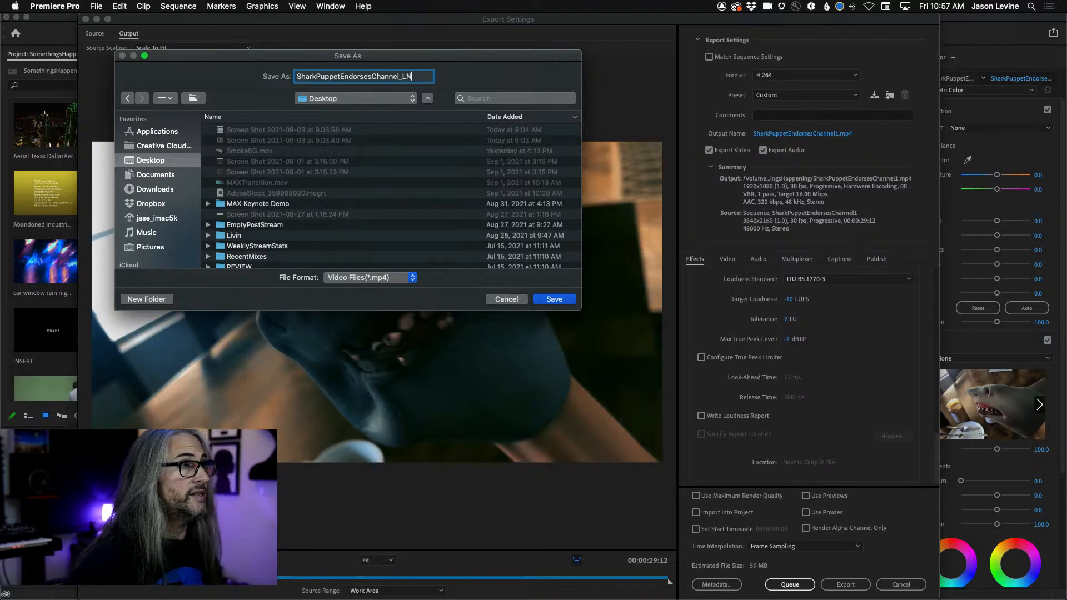
{"action": "left_click", "coordinate": [552, 300]}
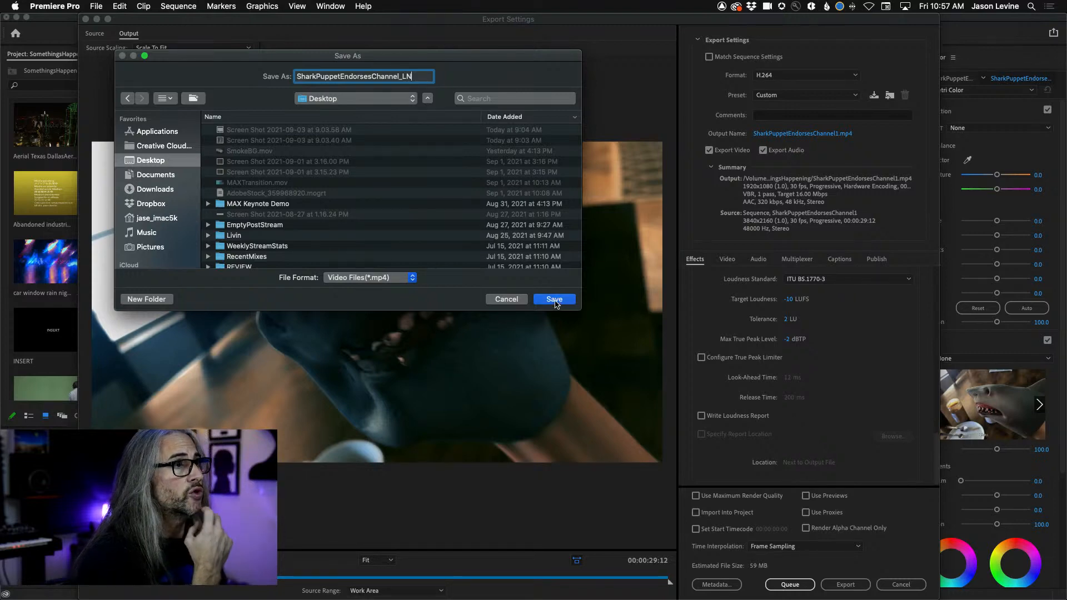
- Set the target loudness to -8 LUFS and export the sequence
{"action": "left_click", "coordinate": [788, 299]}
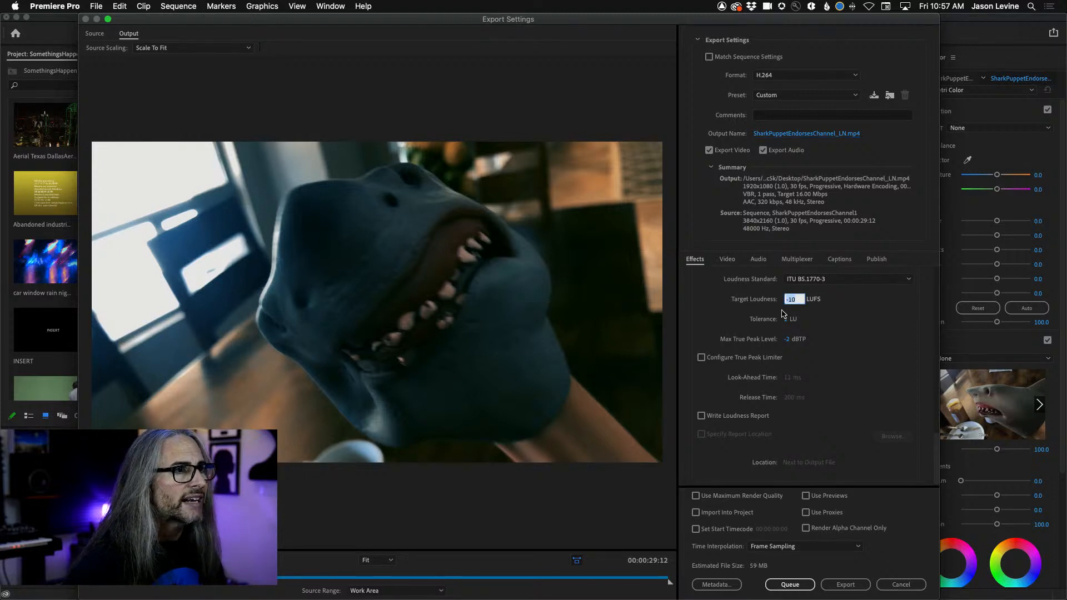
{"action": "type", "text": "-8"}
{"action": "left_click", "coordinate": [871, 308]}
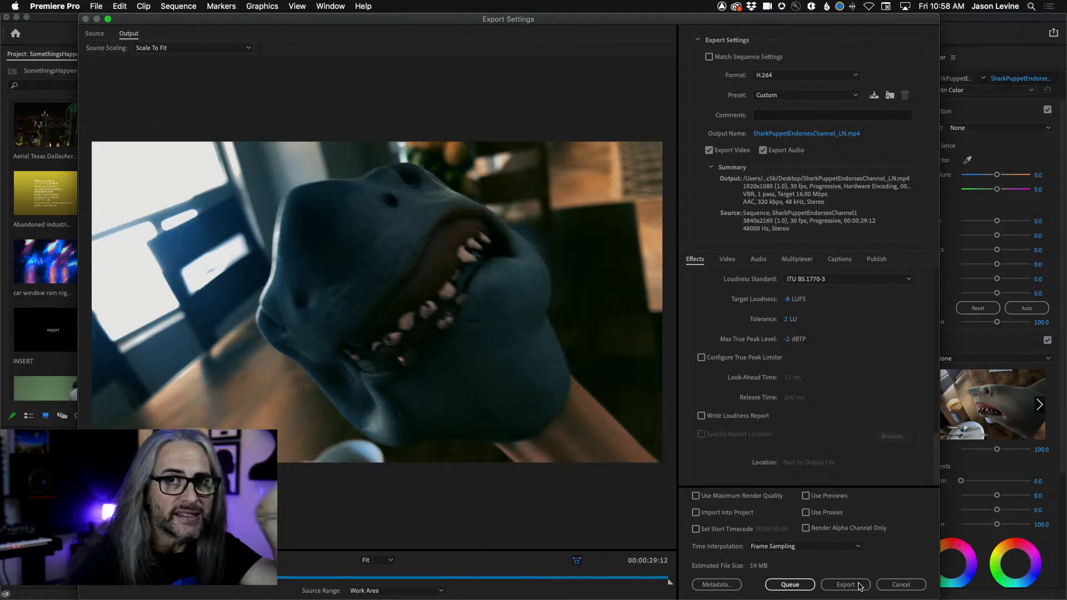
{"action": "left_click", "coordinate": [859, 587]}
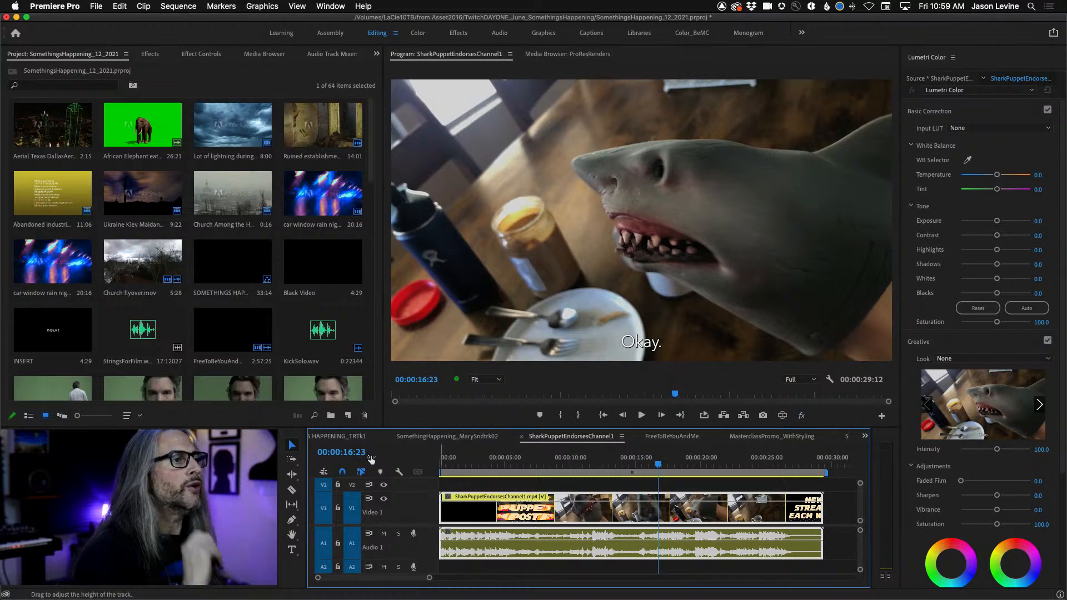
- Import the exported SharkPuppetEndorsesChannel_LN.mp4 file from the Desktop into the project
{"action": "left_click", "coordinate": [96, 6]}
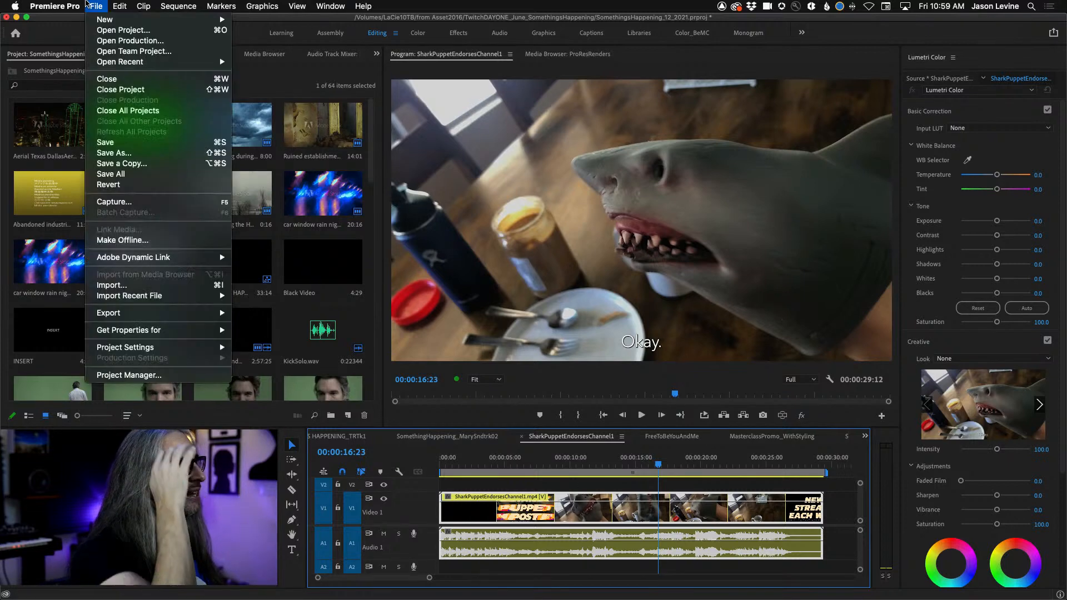
{"action": "left_click", "coordinate": [115, 285]}
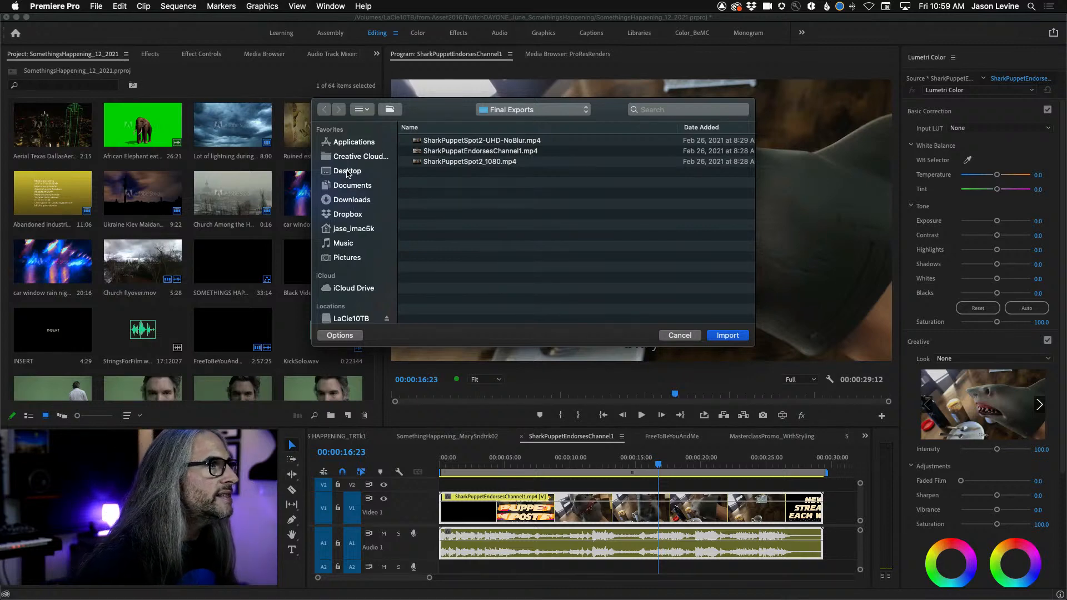
{"action": "left_click", "coordinate": [347, 171]}
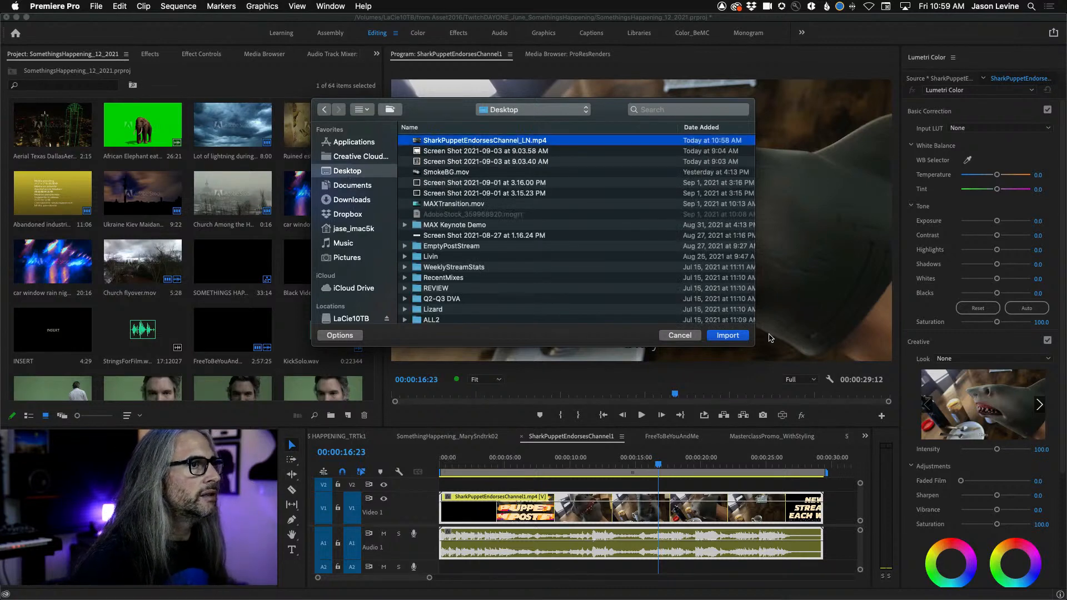
{"action": "left_click", "coordinate": [728, 335]}
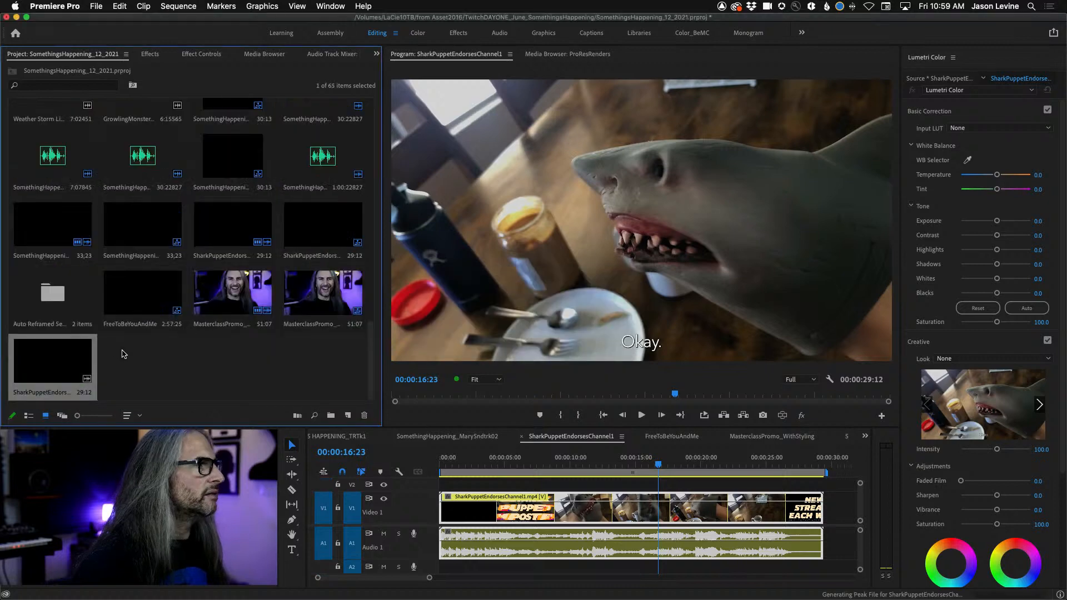
- Create a new sequence from the imported SharkPuppetEndorsesChannel_LN clip and enlarge its Audio 1 and Video 1 tracks to show waveform and thumbnails
{"action": "right_click", "coordinate": [49, 367]}
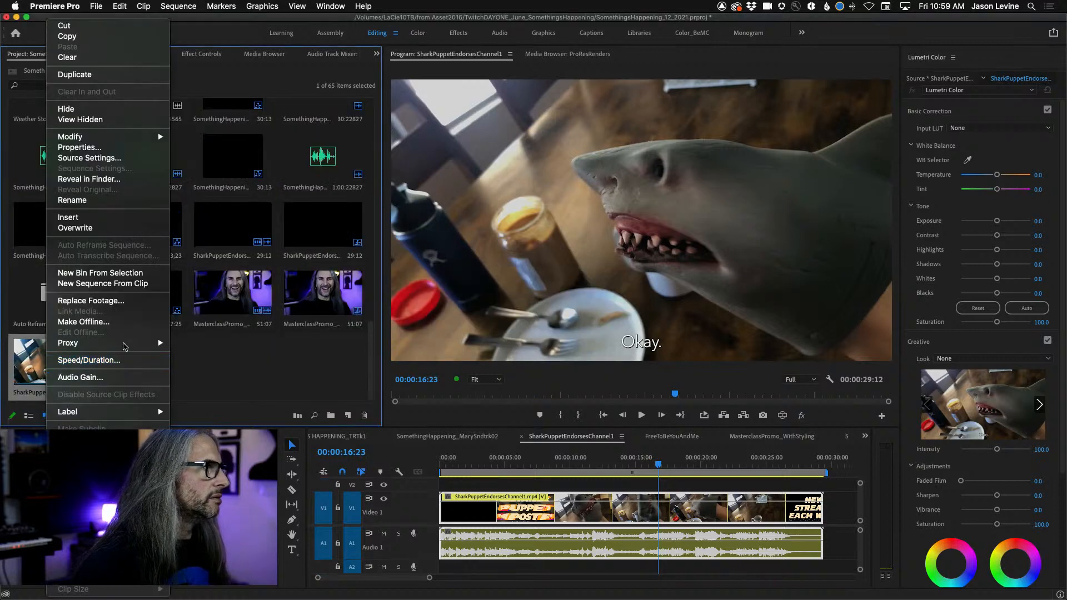
{"action": "left_click", "coordinate": [133, 284]}
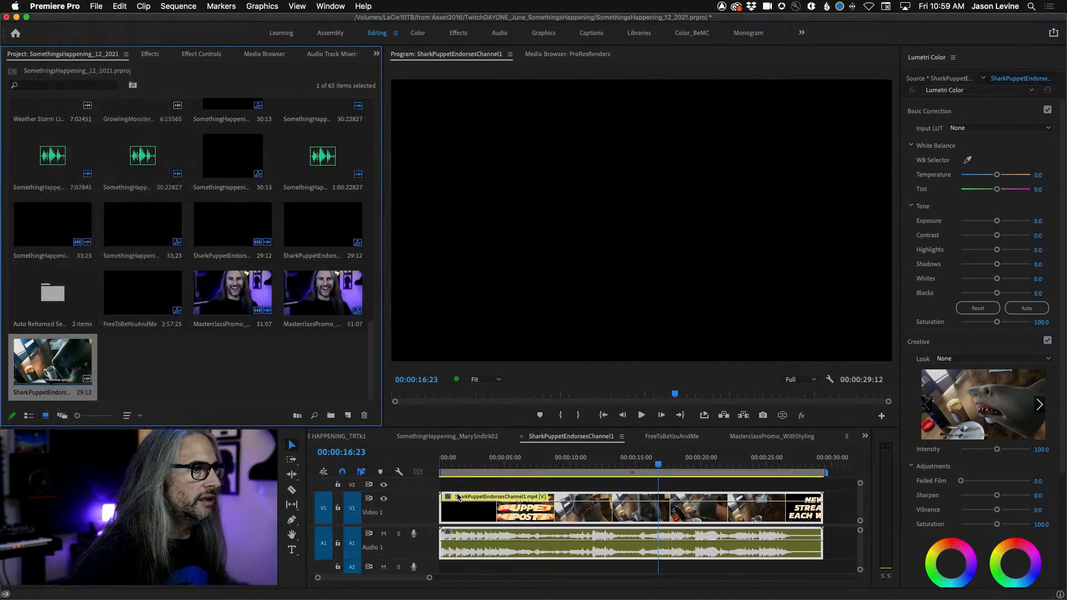
{"action": "left_click_drag", "start_coordinate": [433, 540], "coordinate": [437, 579]}
{"action": "key", "text": "backslash"}
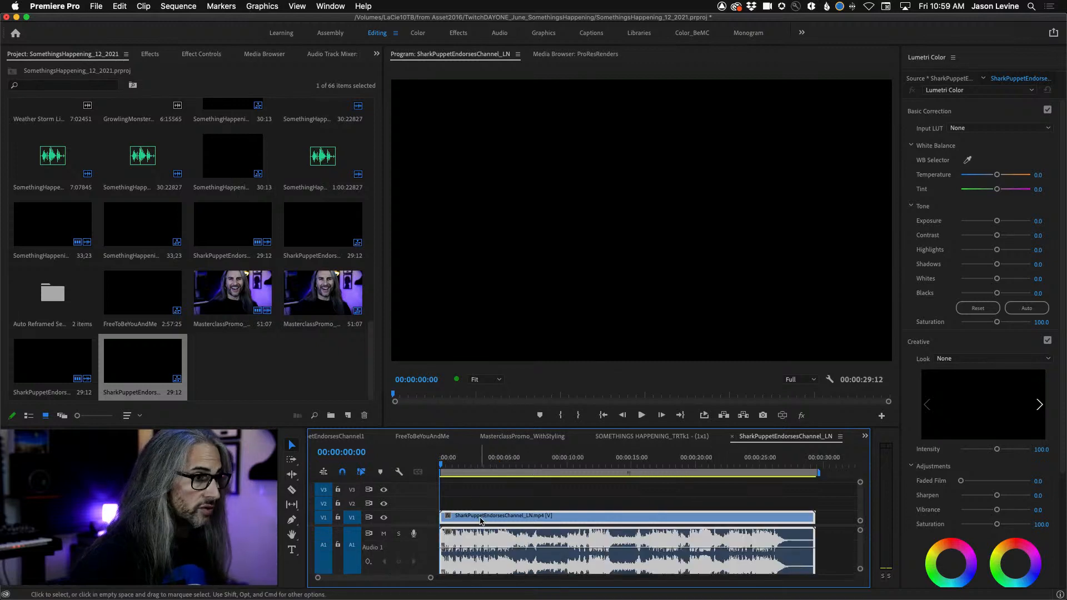
{"action": "left_click_drag", "start_coordinate": [426, 511], "coordinate": [435, 502]}
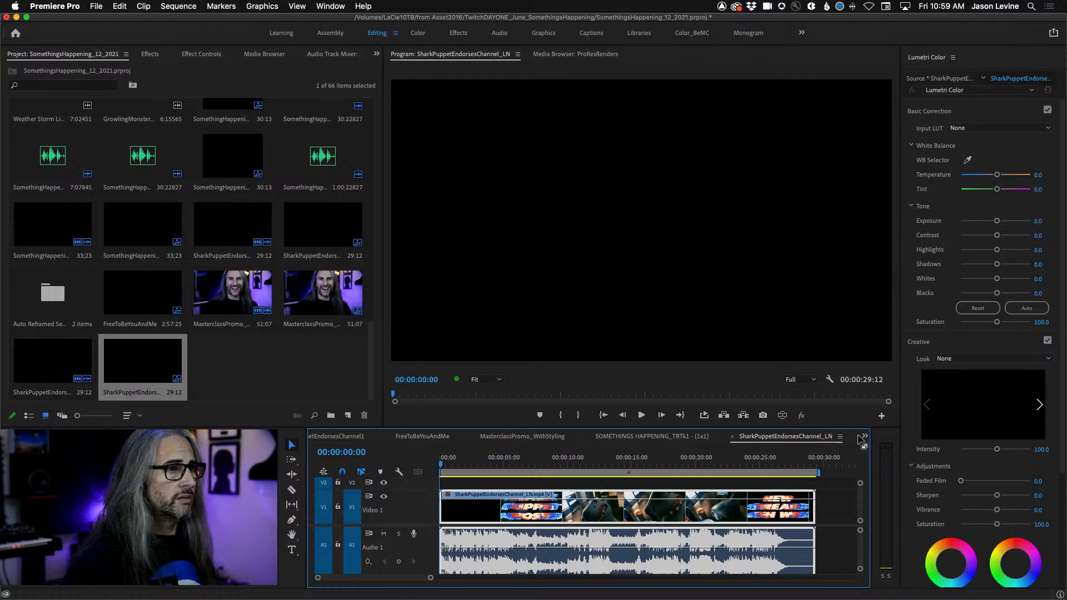
- Open the SharkPuppetEndorsesChannel1 sequence and play it from 00:00:15:00 to hear its original loudness
{"action": "left_click", "coordinate": [865, 438]}
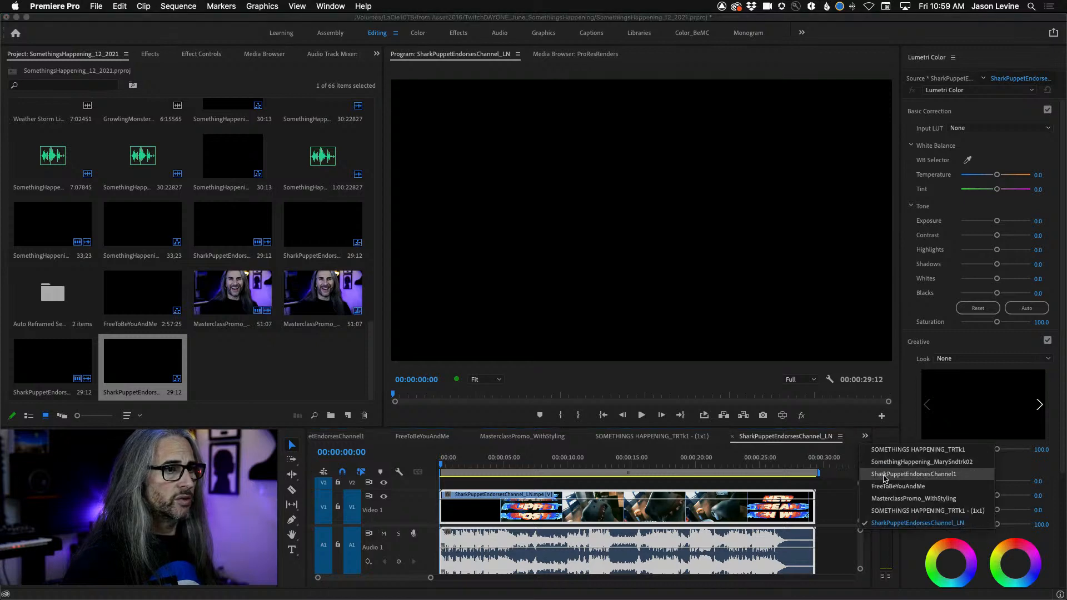
{"action": "left_click", "coordinate": [886, 480]}
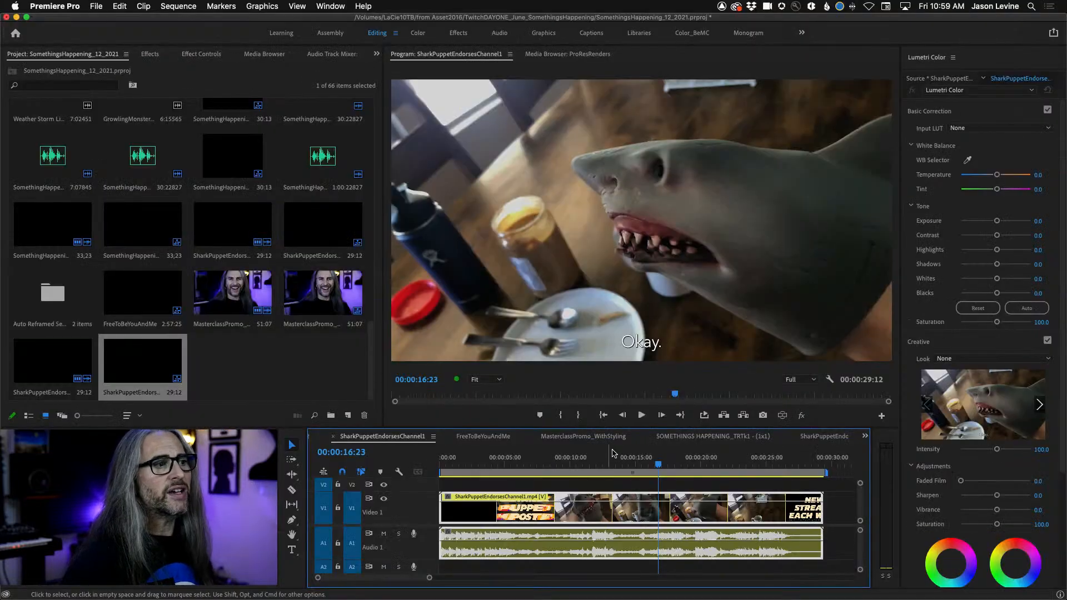
{"action": "left_click_drag", "start_coordinate": [659, 462], "coordinate": [636, 463]}
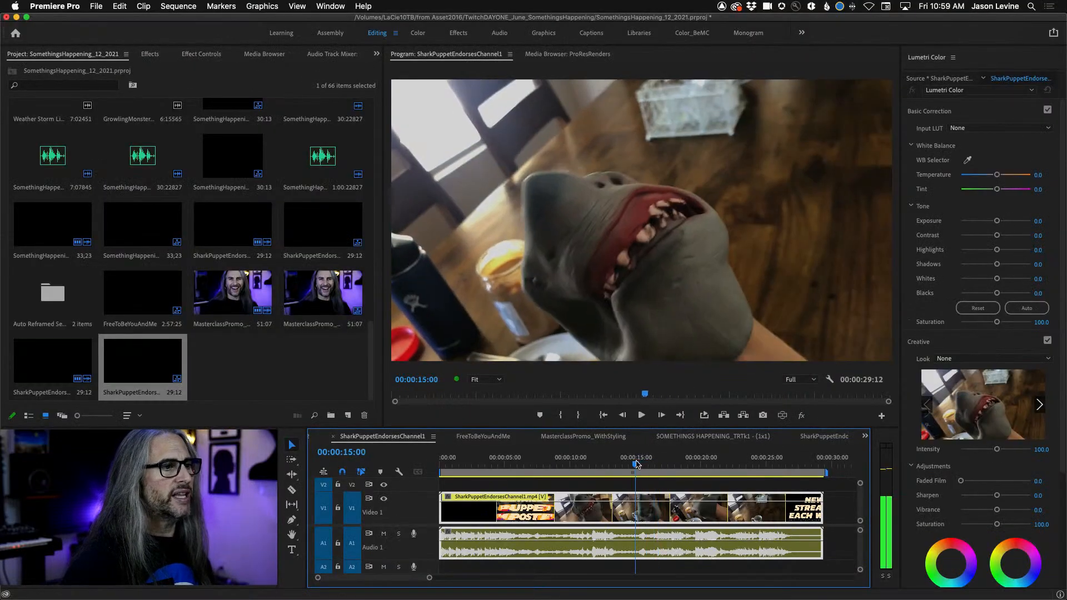
{"action": "key", "text": "space"}
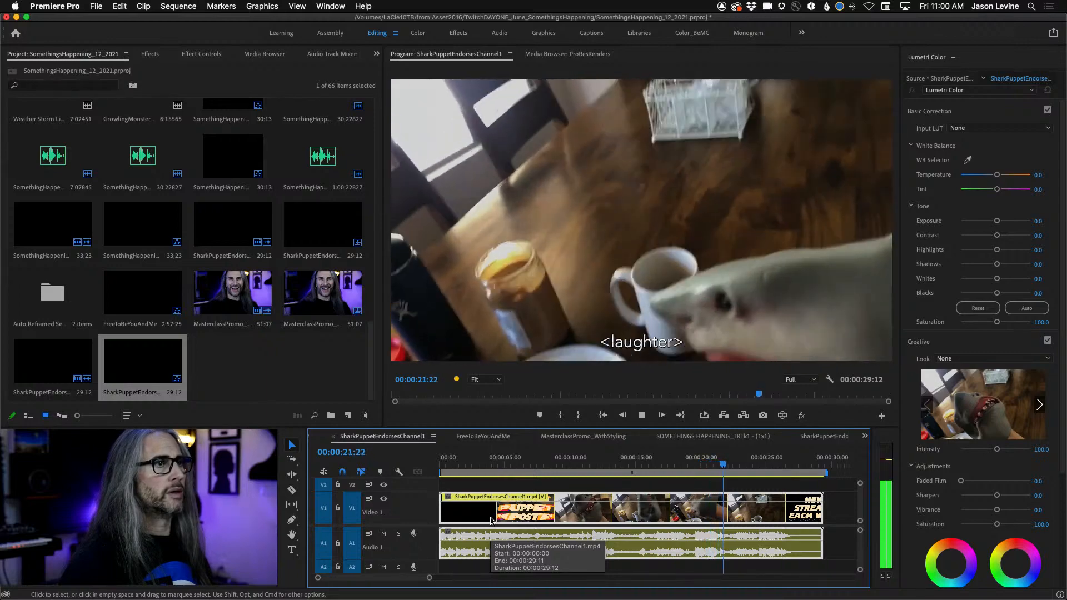
- Open the SharkPuppetEndorsesChannel_LN sequence and play it from about 14 seconds to hear the normalized audio
{"action": "left_click", "coordinate": [828, 437]}
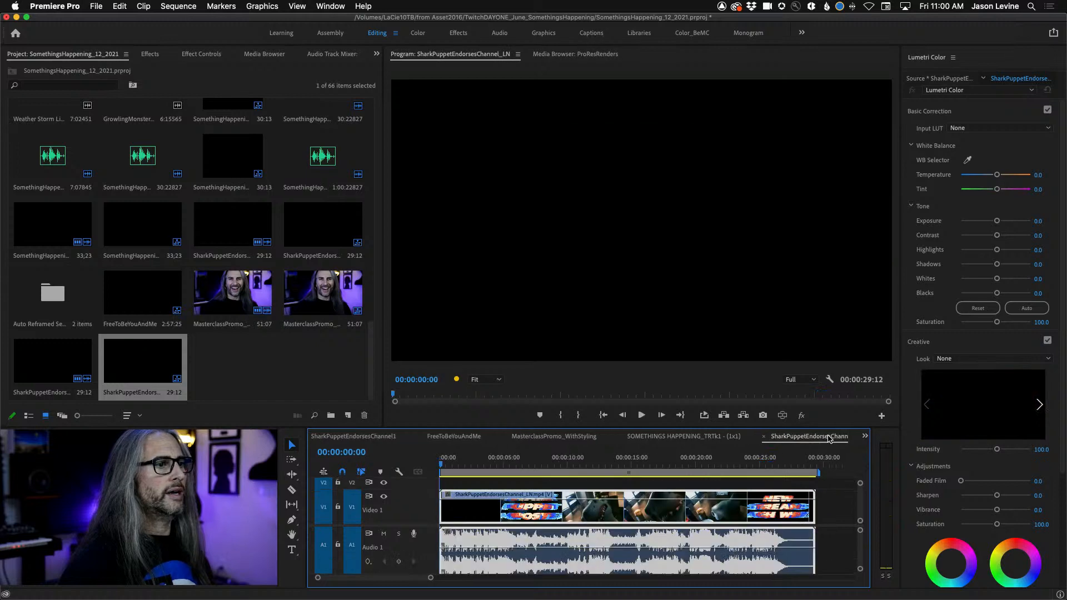
{"action": "left_click", "coordinate": [620, 459]}
{"action": "key", "text": "space"}
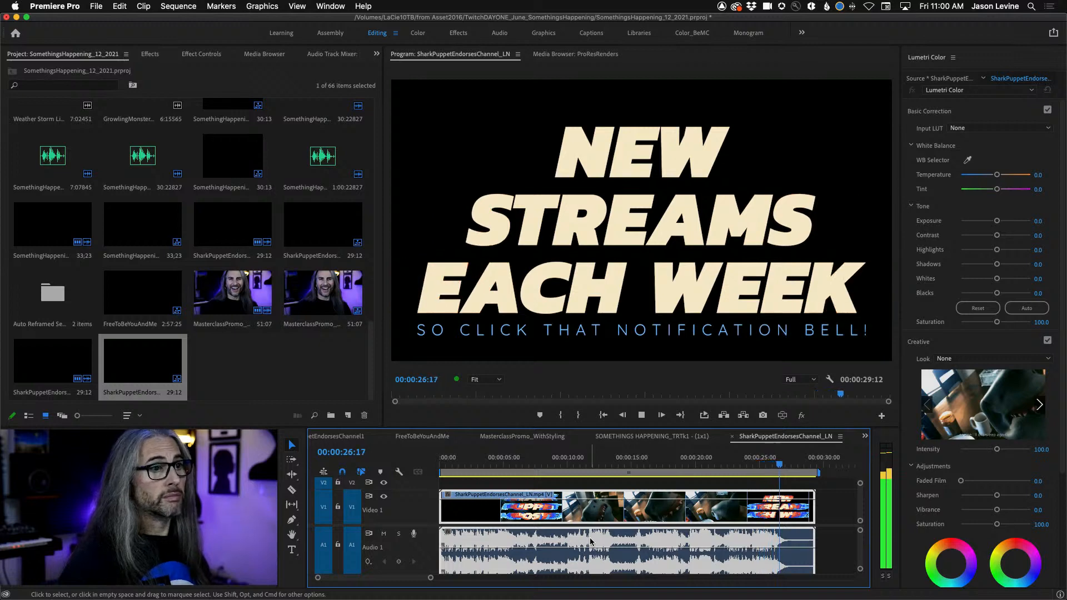
{"action": "key", "text": "space"}
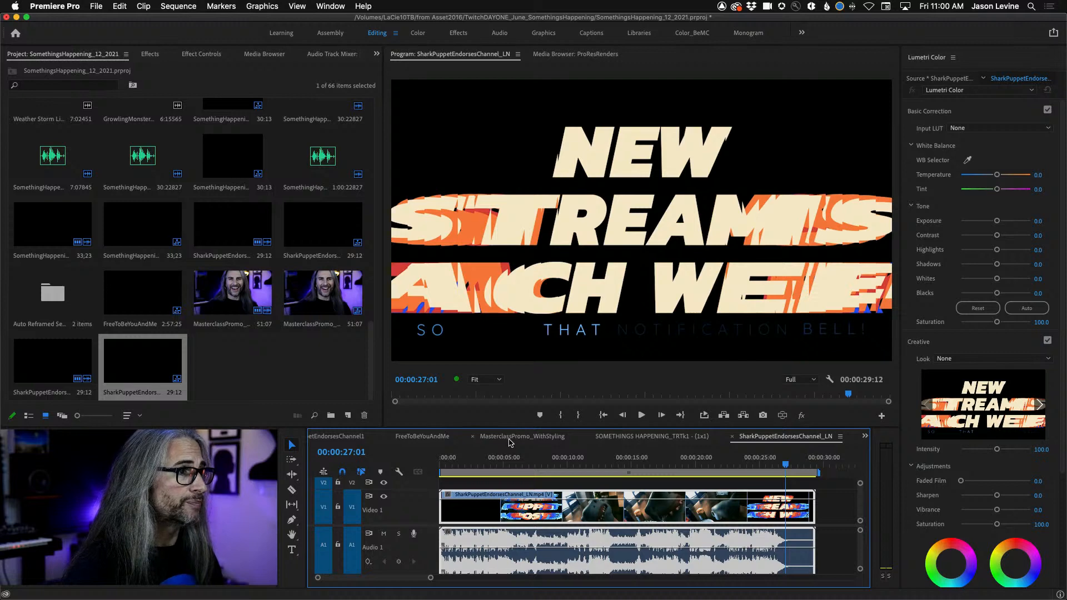
- Add the Loudness Radar effect to the Mix track of SharkPuppetEndorsesChannel1 and open its effect editor
{"action": "left_click", "coordinate": [335, 436]}
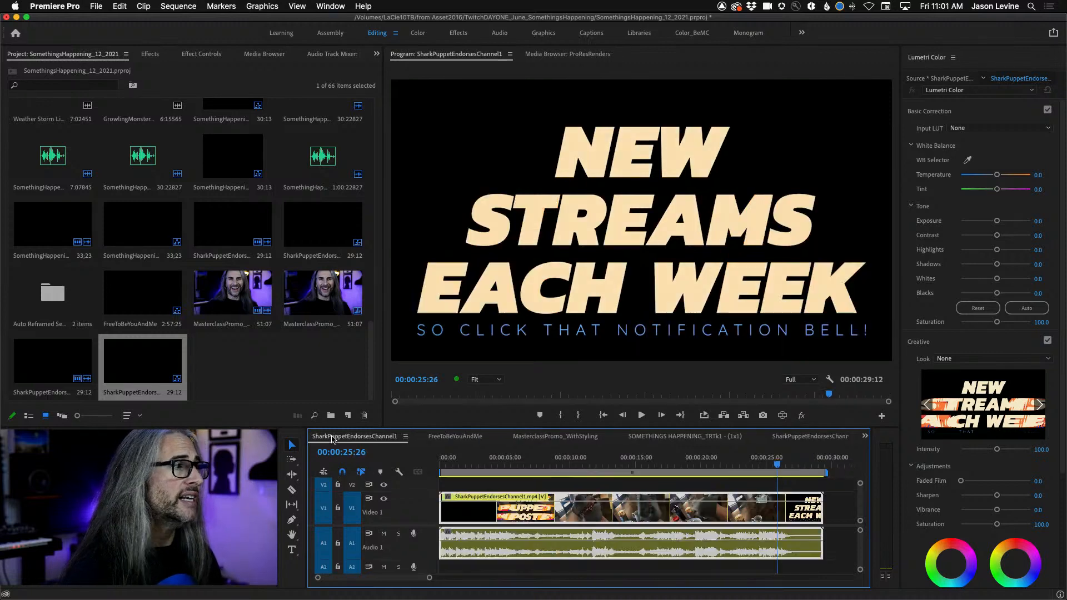
{"action": "left_click", "coordinate": [330, 53]}
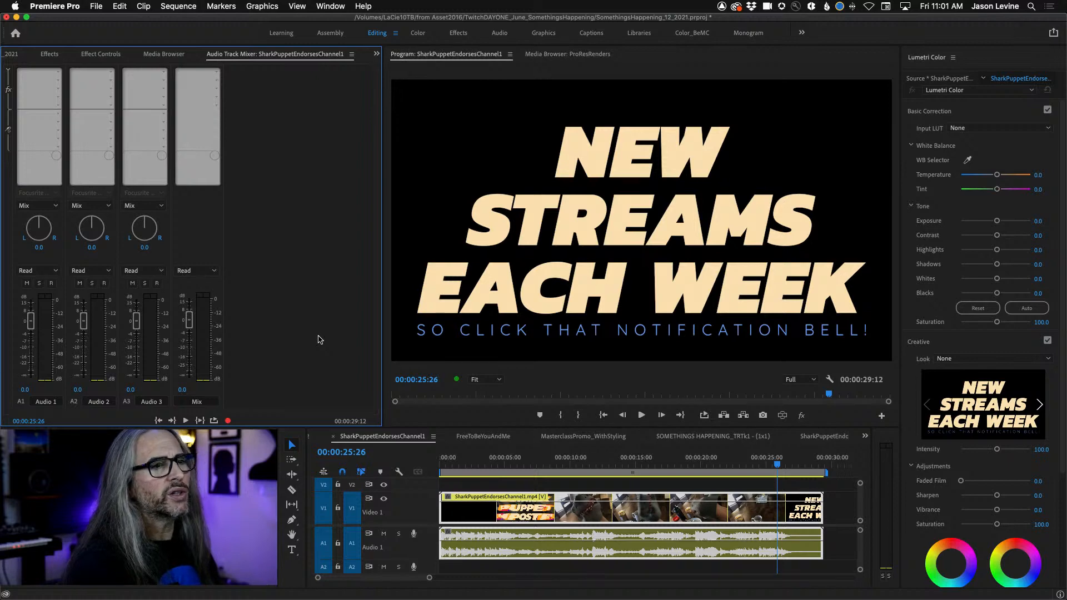
{"action": "left_click", "coordinate": [216, 75]}
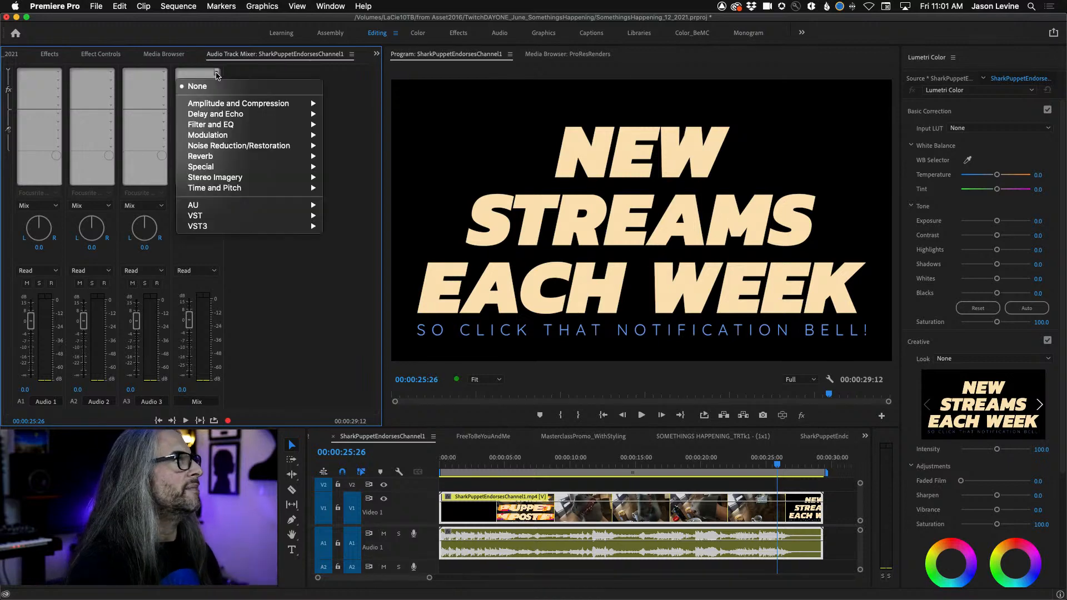
{"action": "mouse_move", "coordinate": [272, 168]}
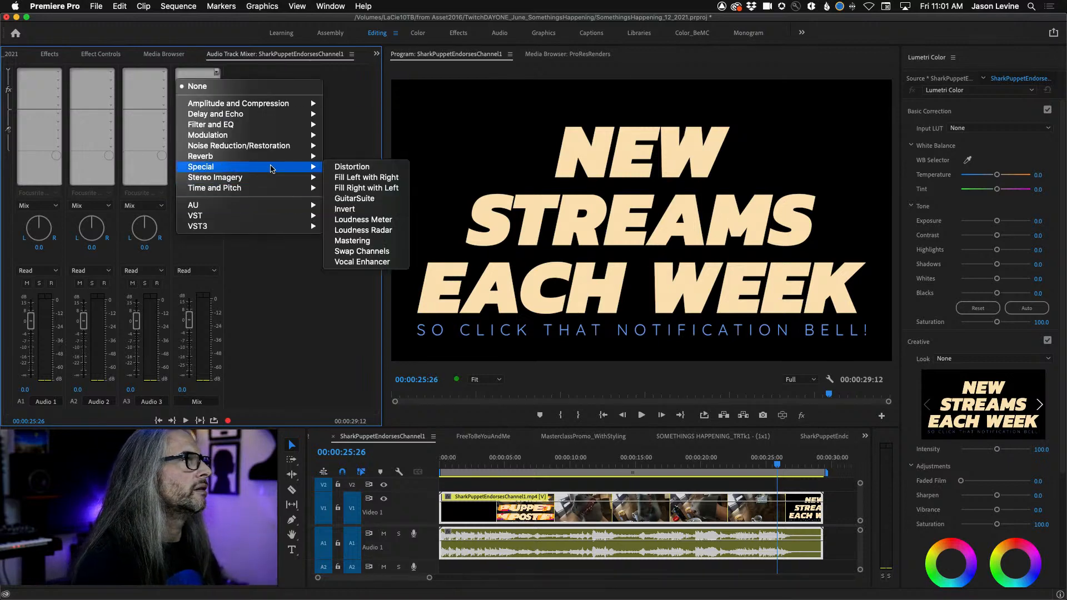
{"action": "left_click", "coordinate": [396, 236]}
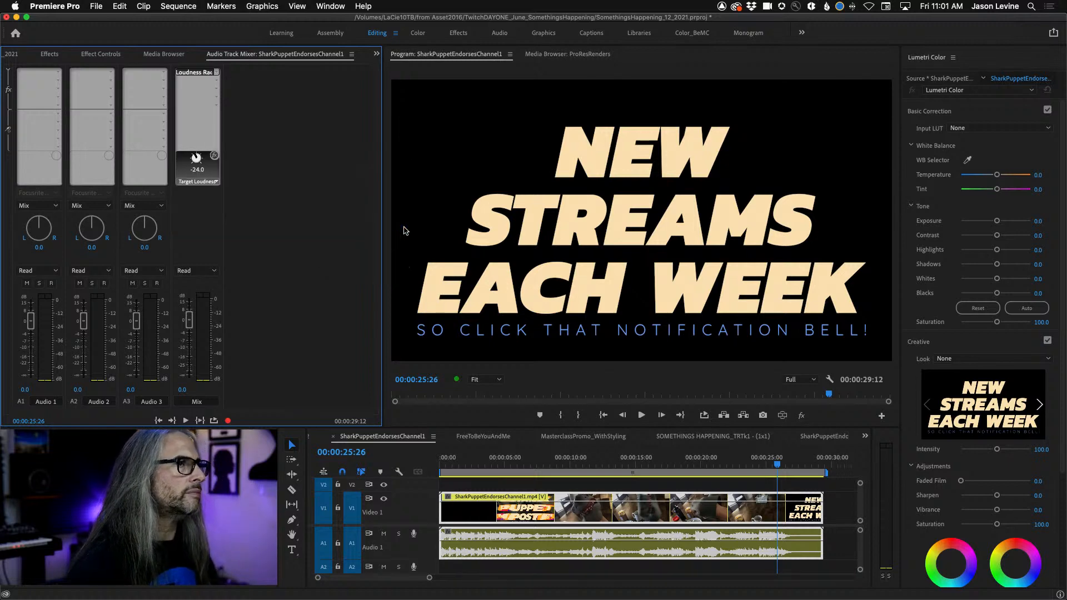
{"action": "double_click", "coordinate": [192, 73]}
{"action": "left_click_drag", "start_coordinate": [526, 153], "coordinate": [367, 36]}
- Apply the Cinema preset to Loudness Radar, set its loudness unit to LUFS, and check the momentary range options
{"action": "left_click", "coordinate": [439, 50]}
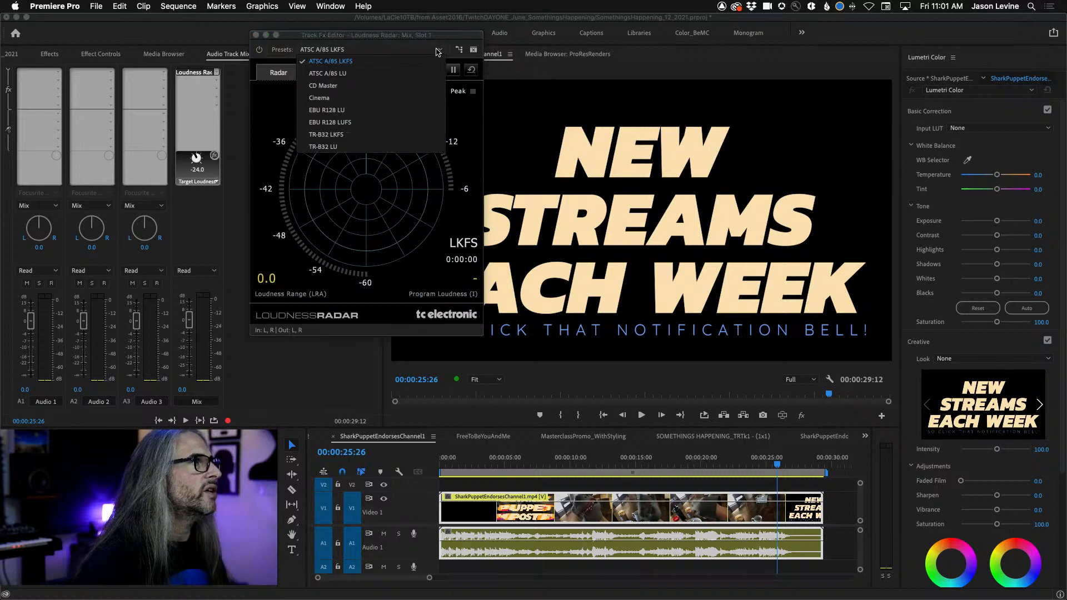
{"action": "left_click", "coordinate": [393, 100]}
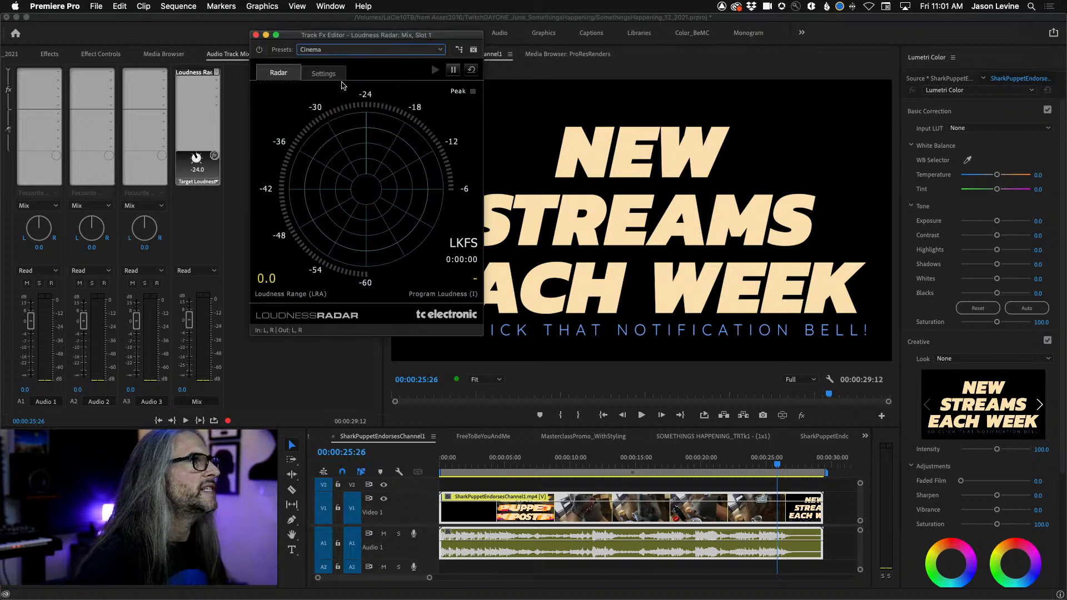
{"action": "left_click", "coordinate": [321, 78]}
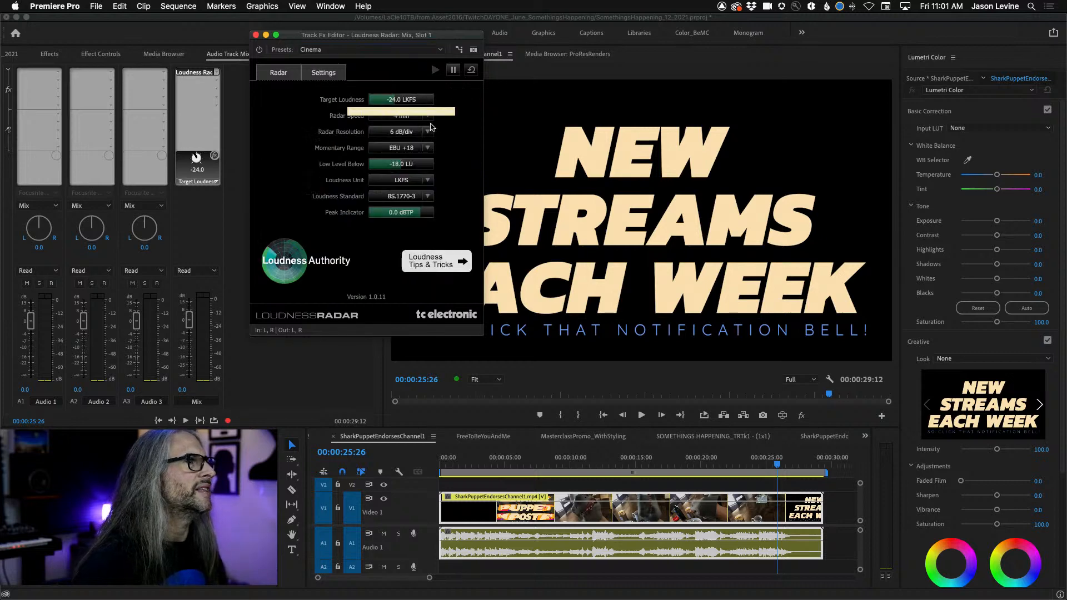
{"action": "left_click", "coordinate": [428, 180]}
{"action": "left_click", "coordinate": [417, 192]}
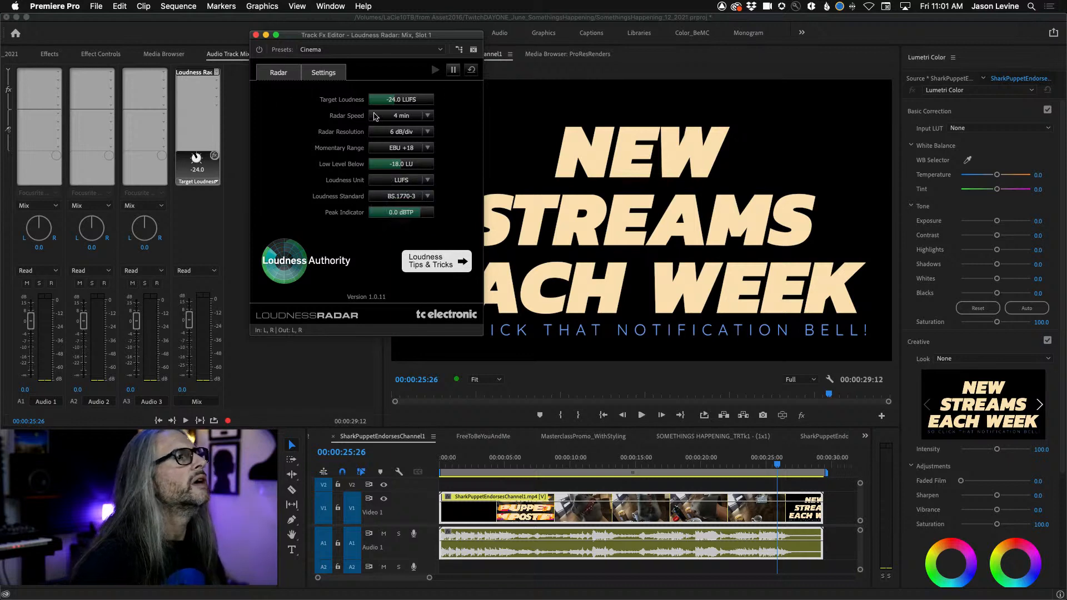
{"action": "left_click", "coordinate": [428, 147]}
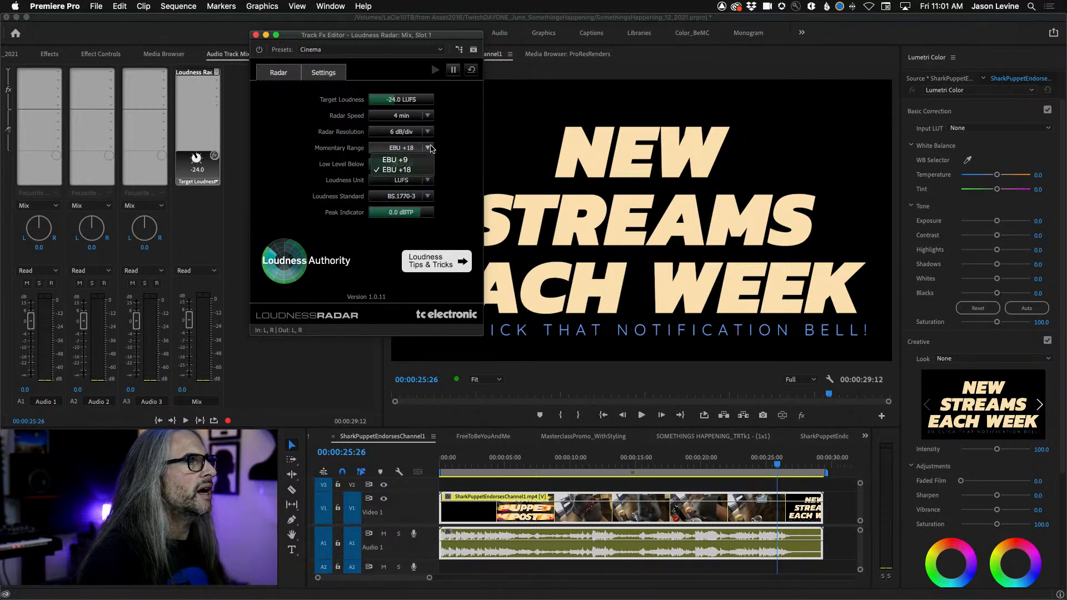
{"action": "left_click", "coordinate": [457, 145]}
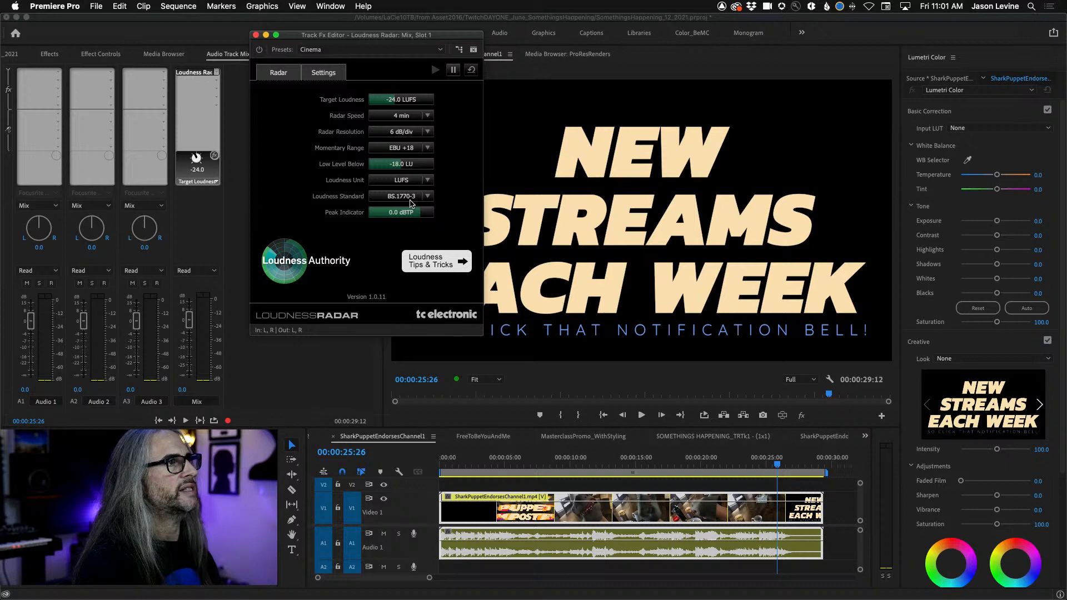
- Play SharkPuppetEndorsesChannel1 from the start to measure its program loudness on the radar, and close the effect editor
{"action": "left_click", "coordinate": [278, 75]}
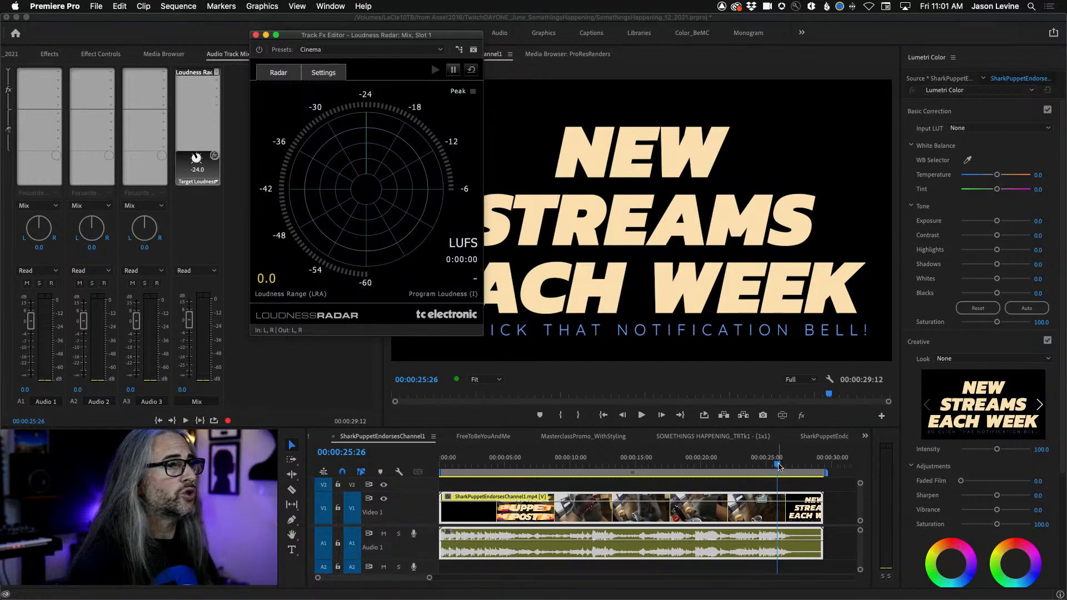
{"action": "left_click_drag", "start_coordinate": [778, 467], "coordinate": [440, 465]}
{"action": "key", "text": "space"}
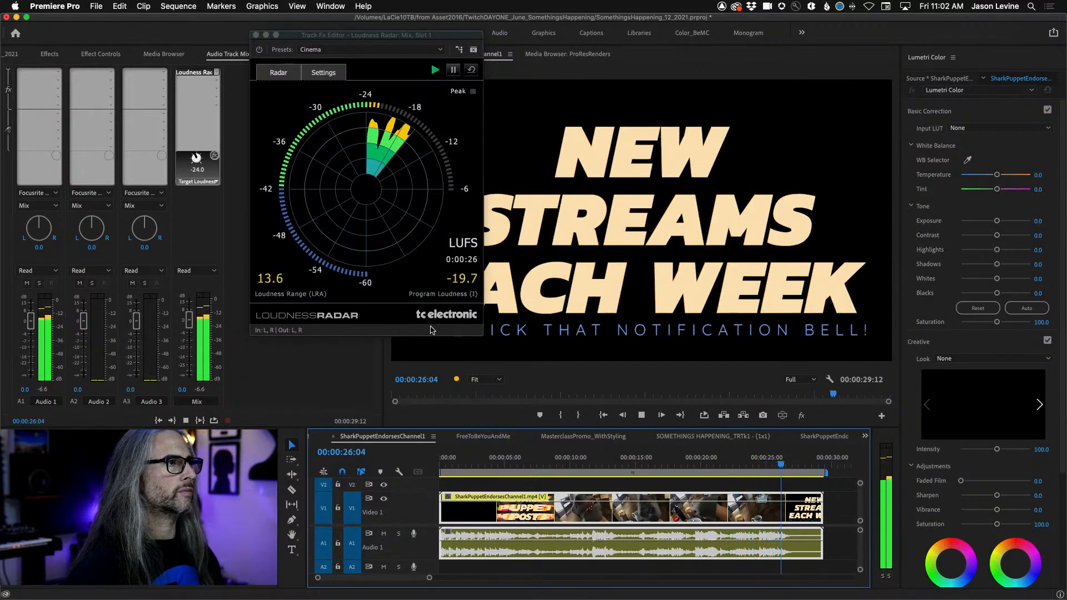
{"action": "key", "text": "space"}
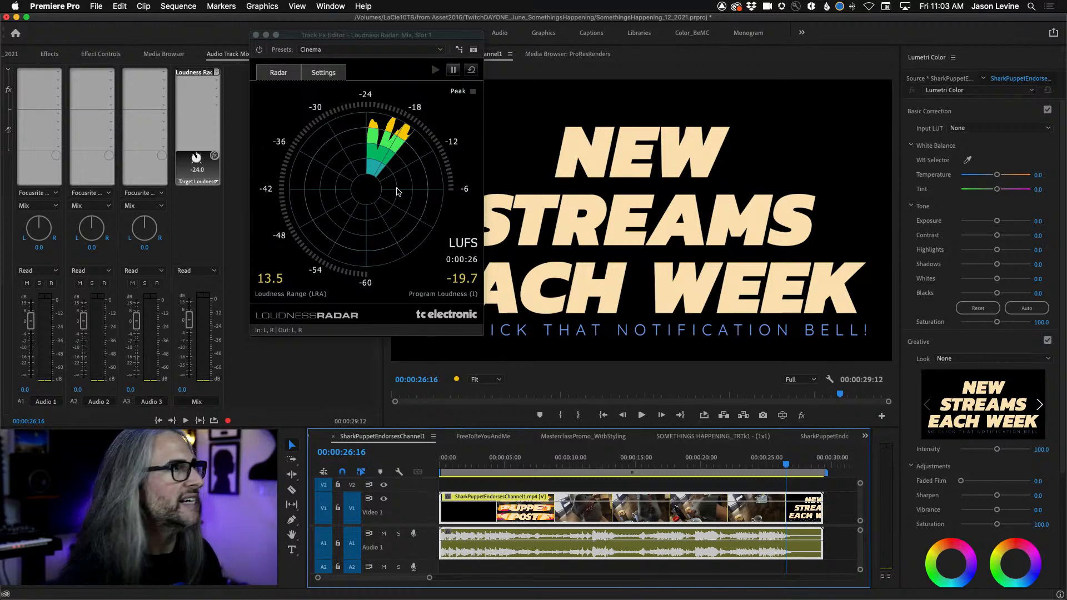
{"action": "left_click", "coordinate": [255, 35]}
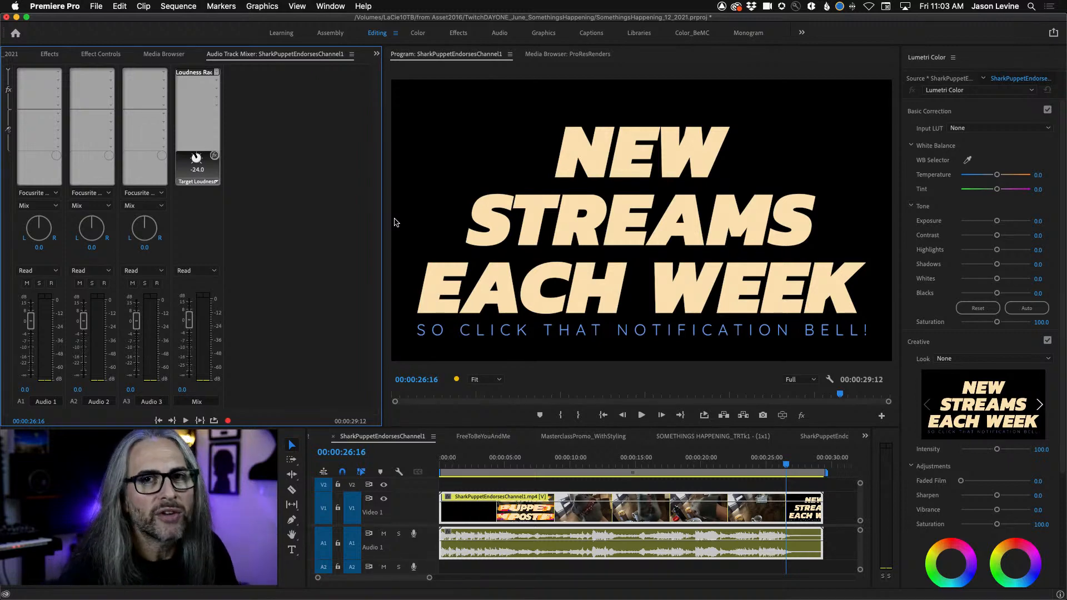
- Send the SharkPuppetEndorsesChannel1 clip's audio to Adobe Audition and scan its amplitude statistics
{"action": "right_click", "coordinate": [571, 539]}
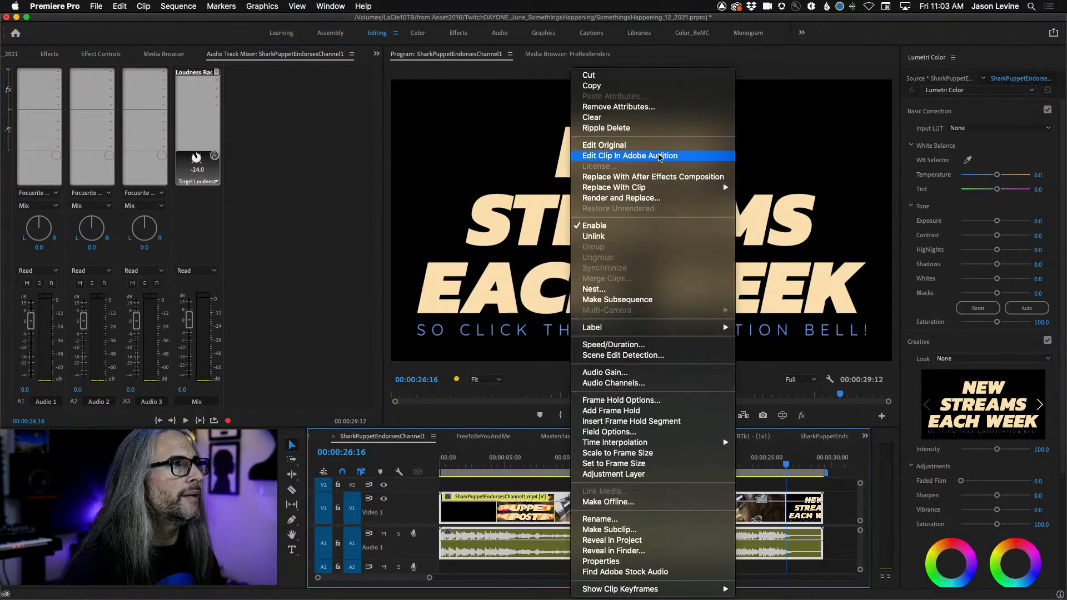
{"action": "left_click", "coordinate": [673, 157]}
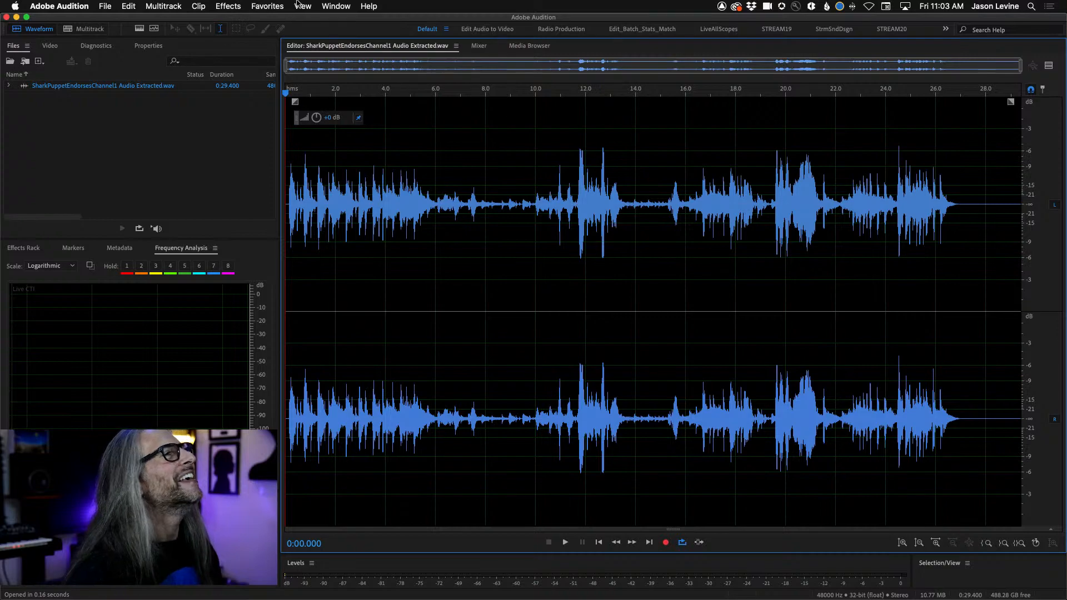
{"action": "left_click", "coordinate": [336, 6]}
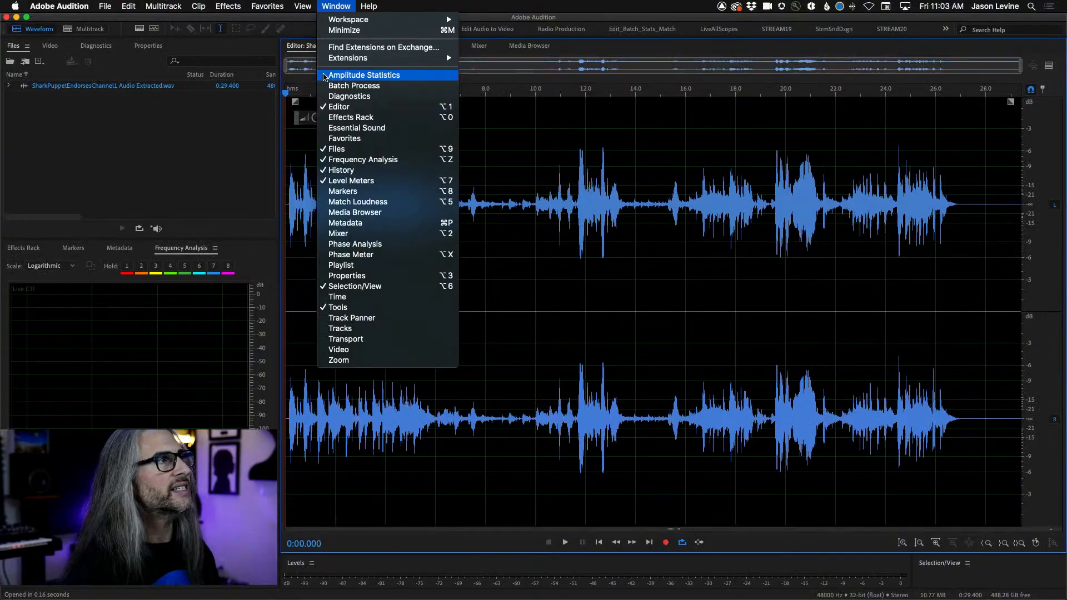
{"action": "left_click", "coordinate": [328, 80]}
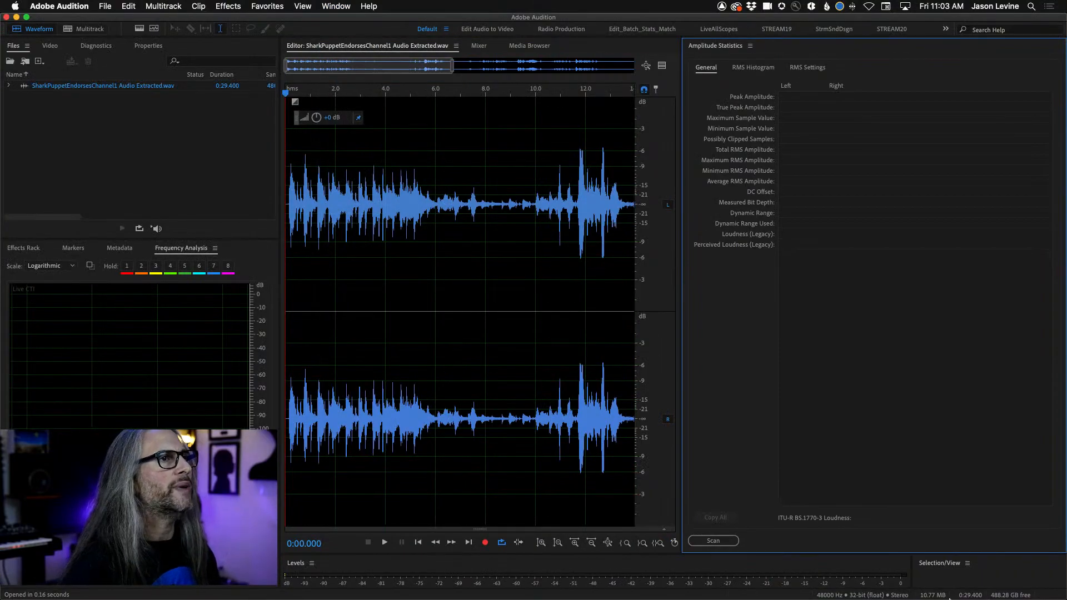
{"action": "left_click", "coordinate": [713, 541]}
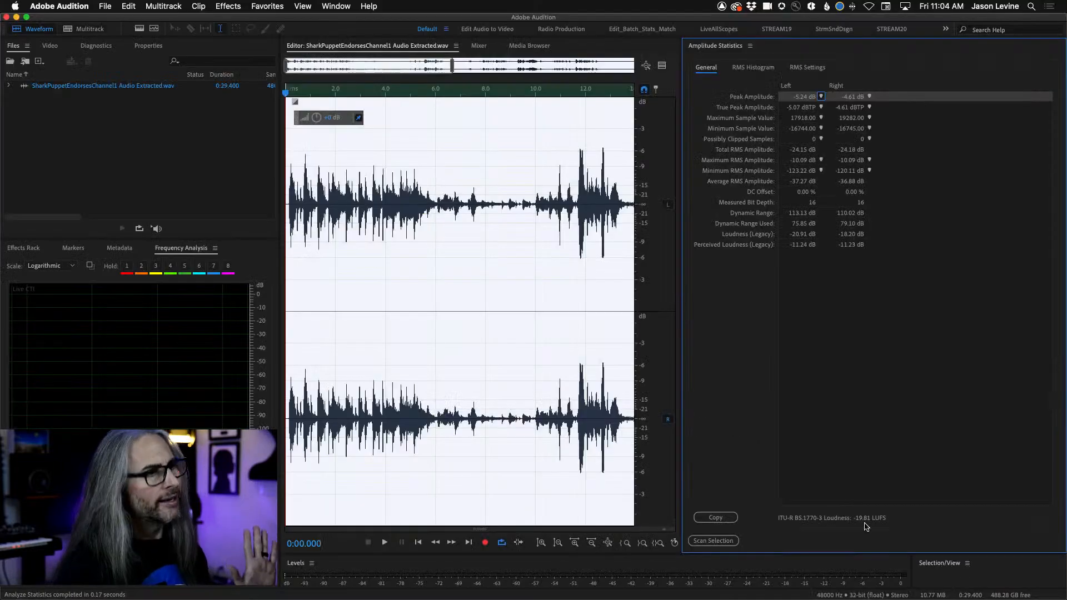
- Return to Premiere Pro, compare the Loudness Radar's program loudness with Audition's ITU-R BS.1770-3 loudness, and close the radar
{"action": "key", "text": "super+Tab"}
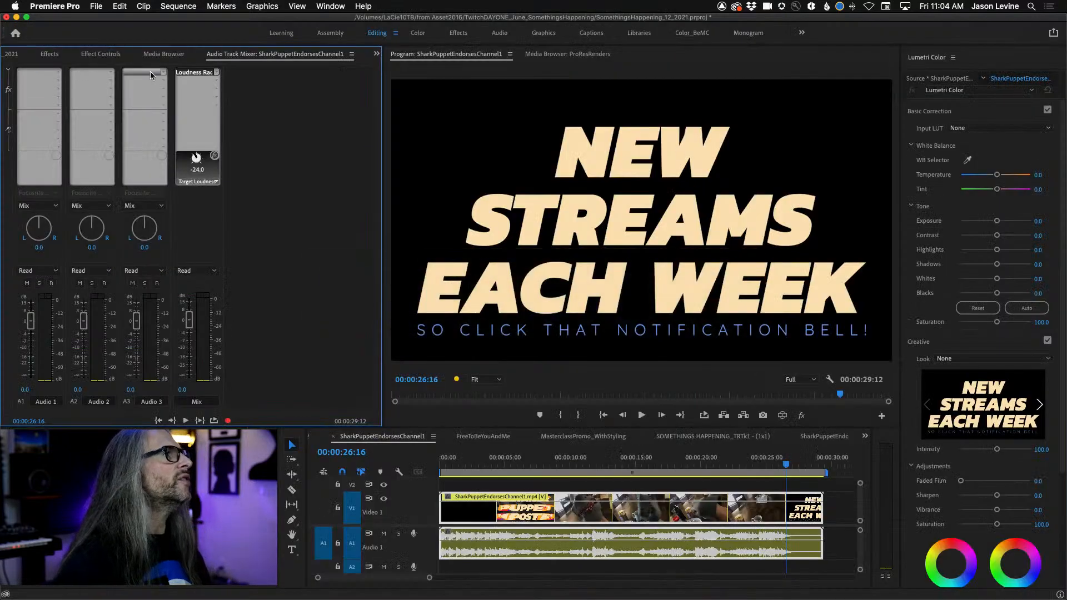
{"action": "double_click", "coordinate": [189, 72]}
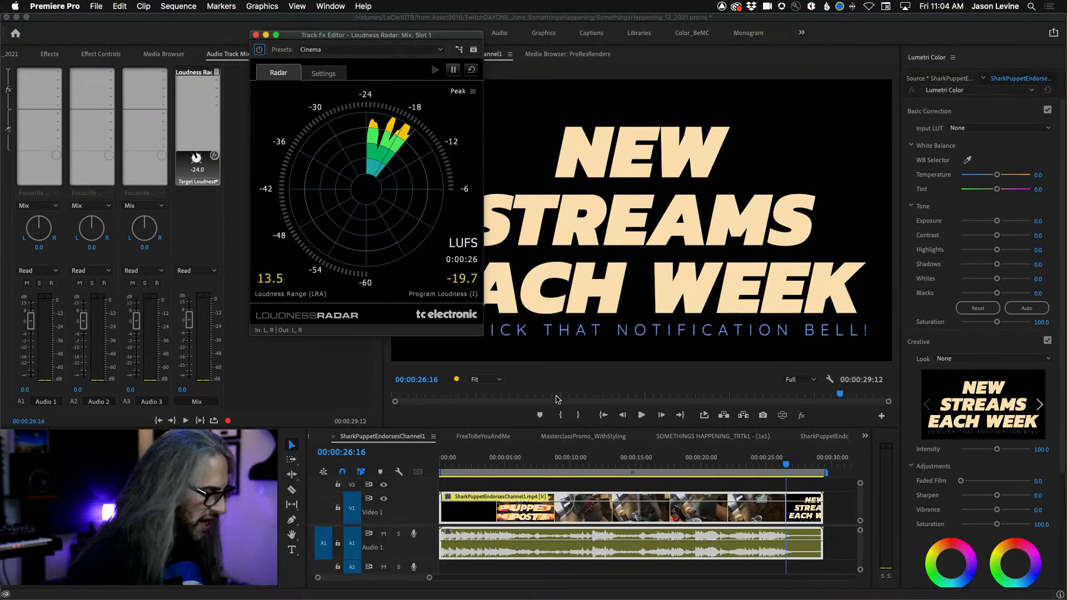
{"action": "key", "text": "super+Tab"}
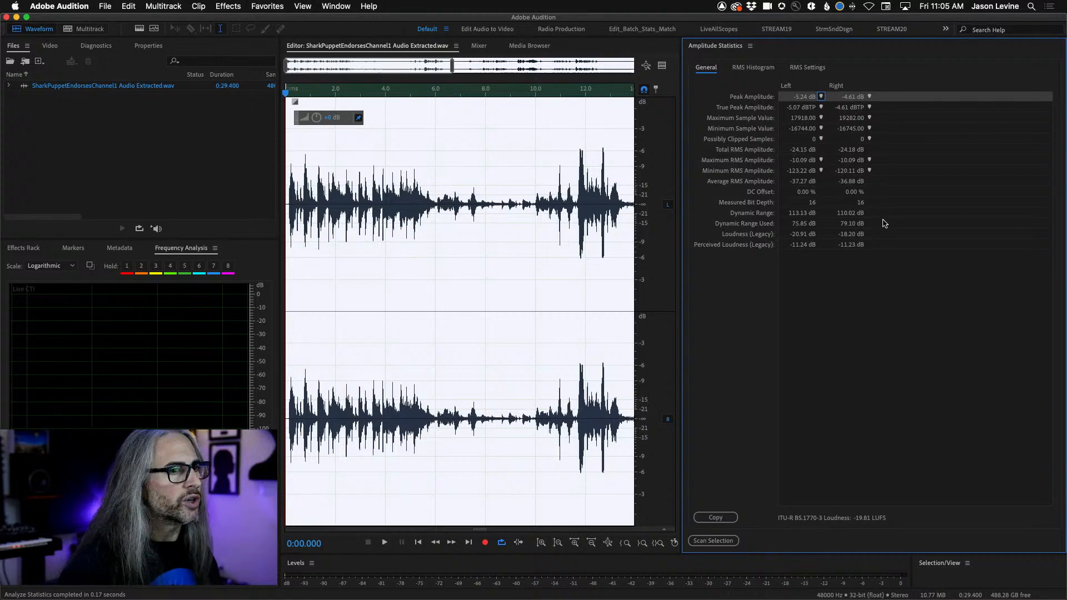
{"action": "key", "text": "super+Tab"}
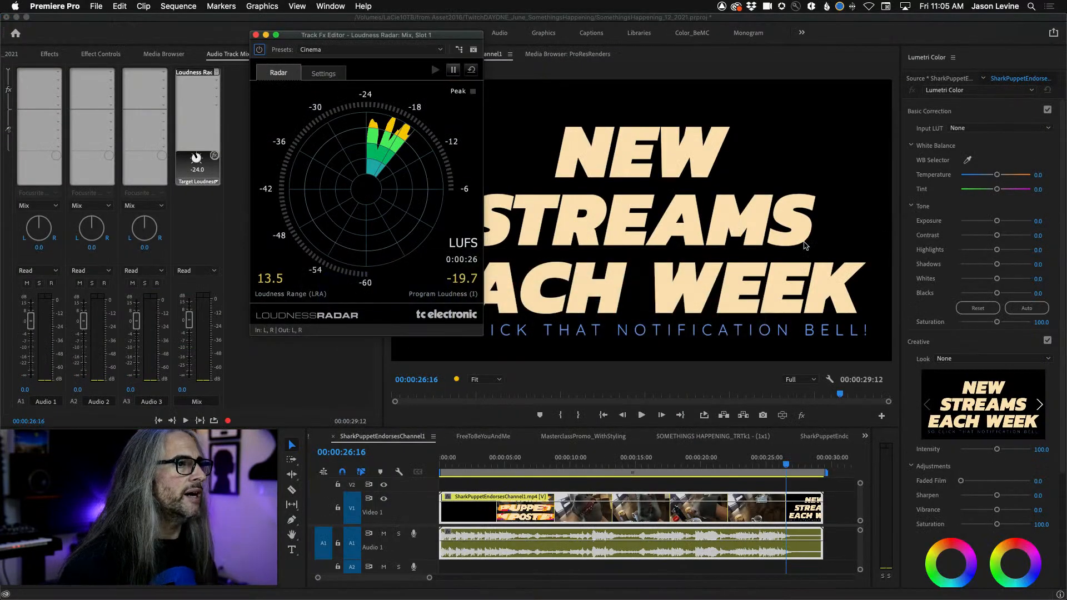
{"action": "left_click", "coordinate": [256, 35]}
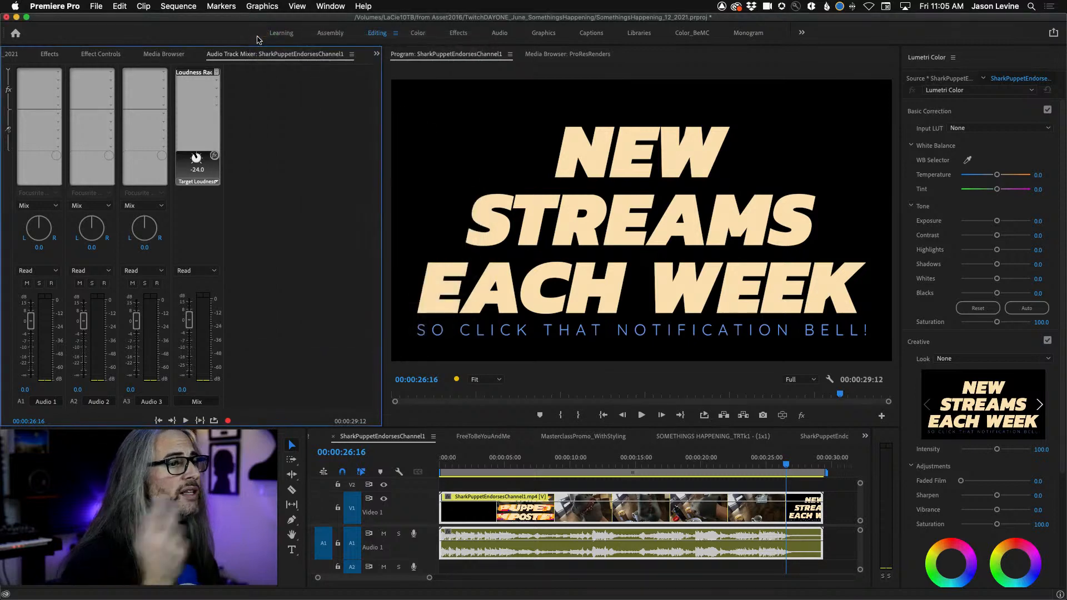
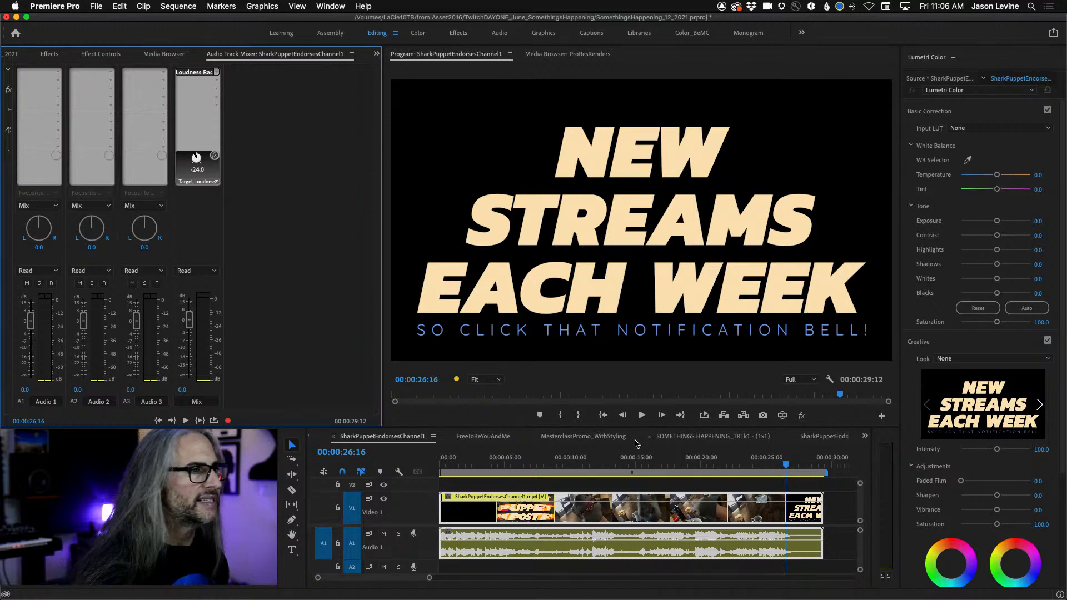
- Open the media export settings for the MasterclassPromo_WithStyling sequence and enable the Time Tuner effect
{"action": "left_click", "coordinate": [579, 438]}
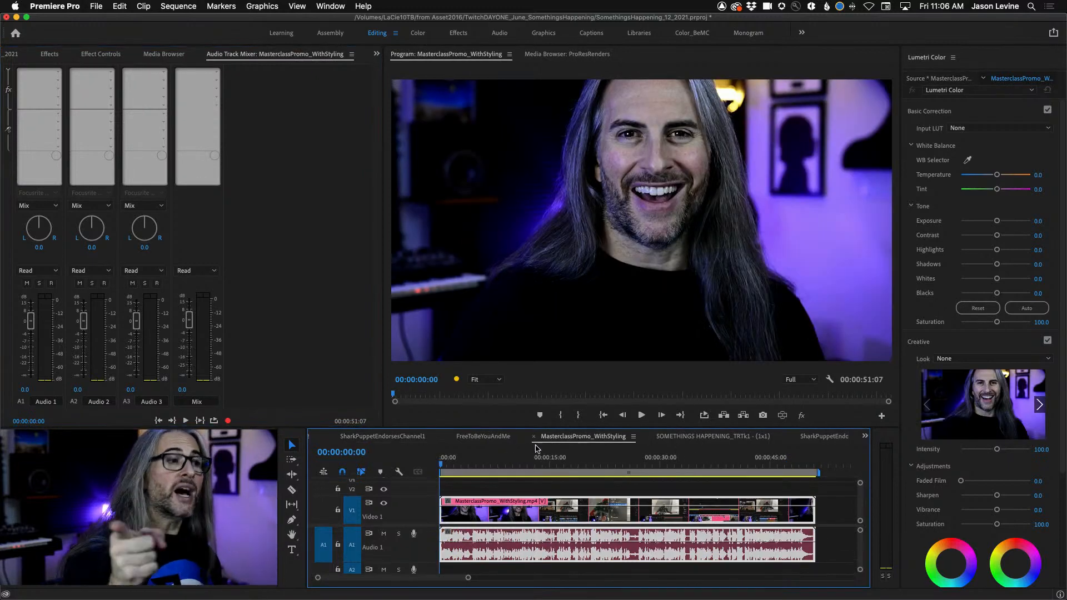
{"action": "left_click", "coordinate": [92, 5]}
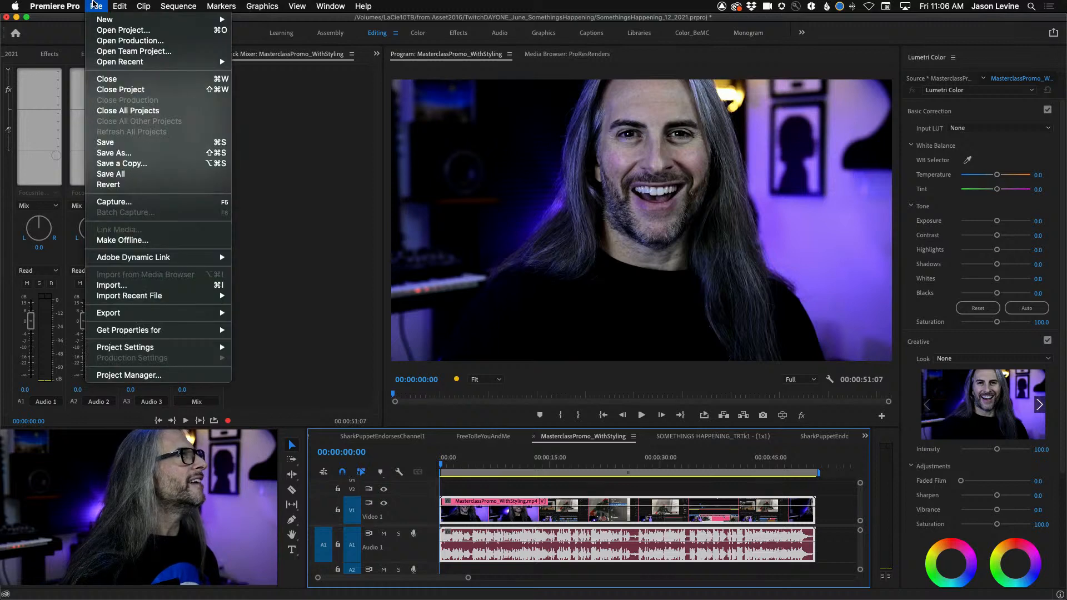
{"action": "mouse_move", "coordinate": [158, 315]}
{"action": "left_click", "coordinate": [304, 316]}
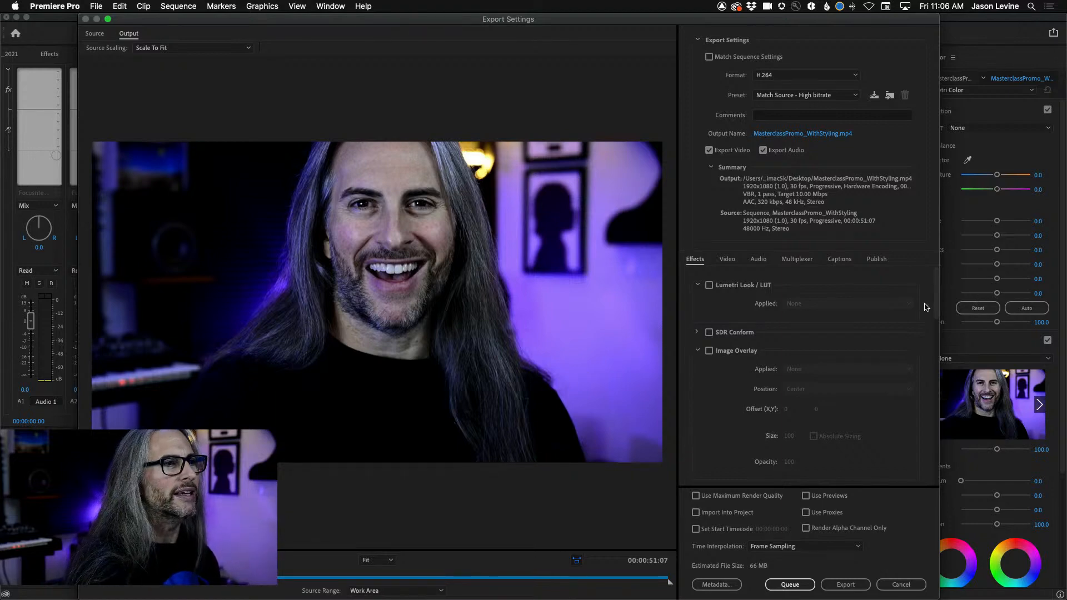
{"action": "left_click_drag", "start_coordinate": [937, 302], "coordinate": [939, 428]}
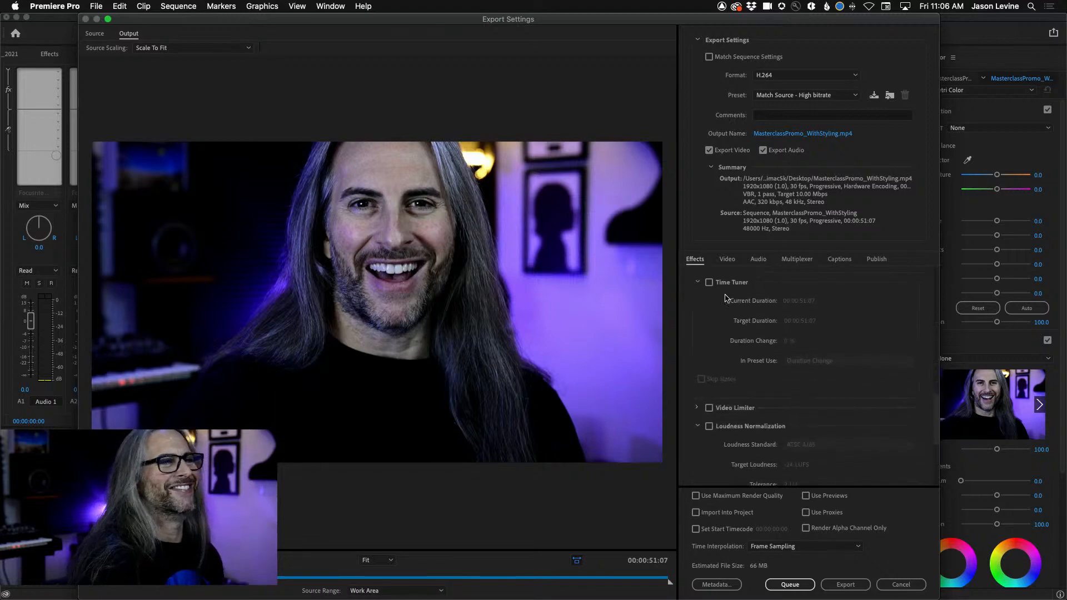
{"action": "left_click", "coordinate": [709, 283]}
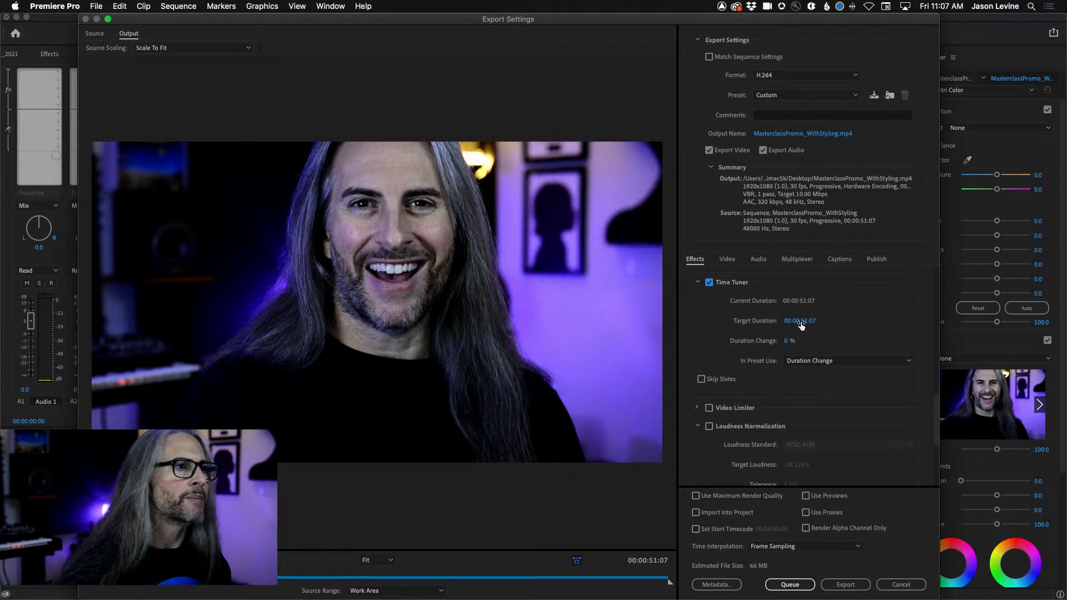
- Set the Time Tuner's target duration to 00:00:50:00
{"action": "left_click", "coordinate": [801, 322]}
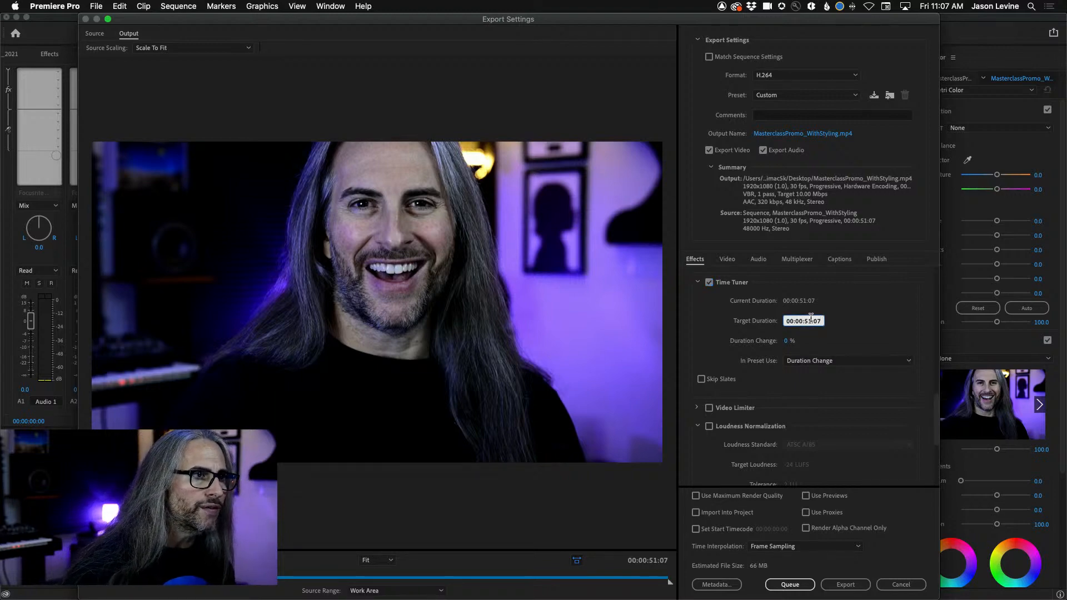
{"action": "key", "text": "BackSpace"}
{"action": "type", "text": "0"}
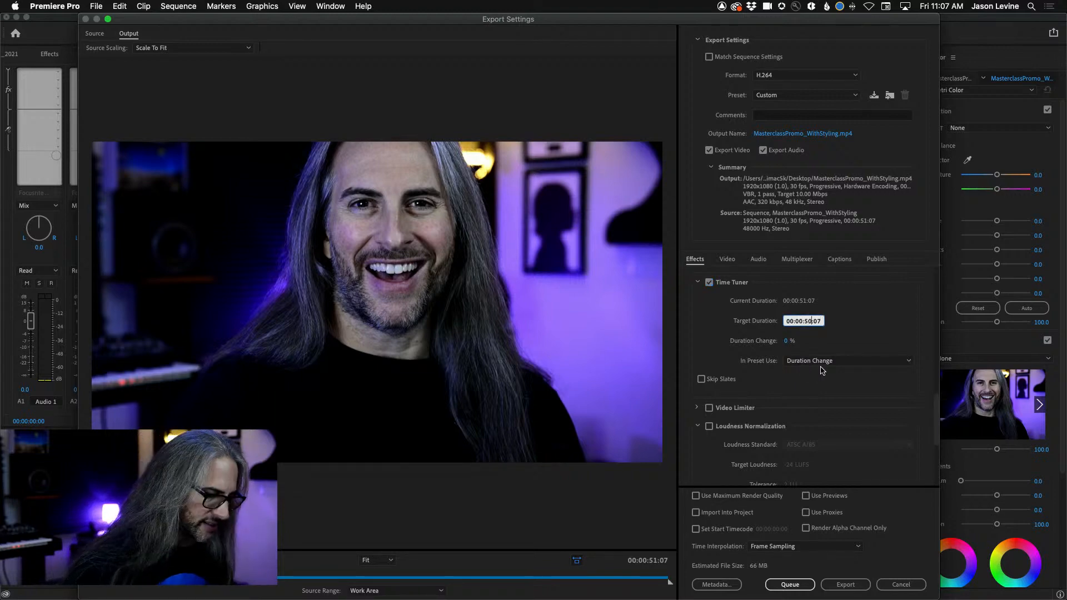
{"action": "left_click", "coordinate": [822, 322]}
{"action": "key", "text": "BackSpace"}
{"action": "type", "text": "0"}
{"action": "left_click", "coordinate": [873, 322]}
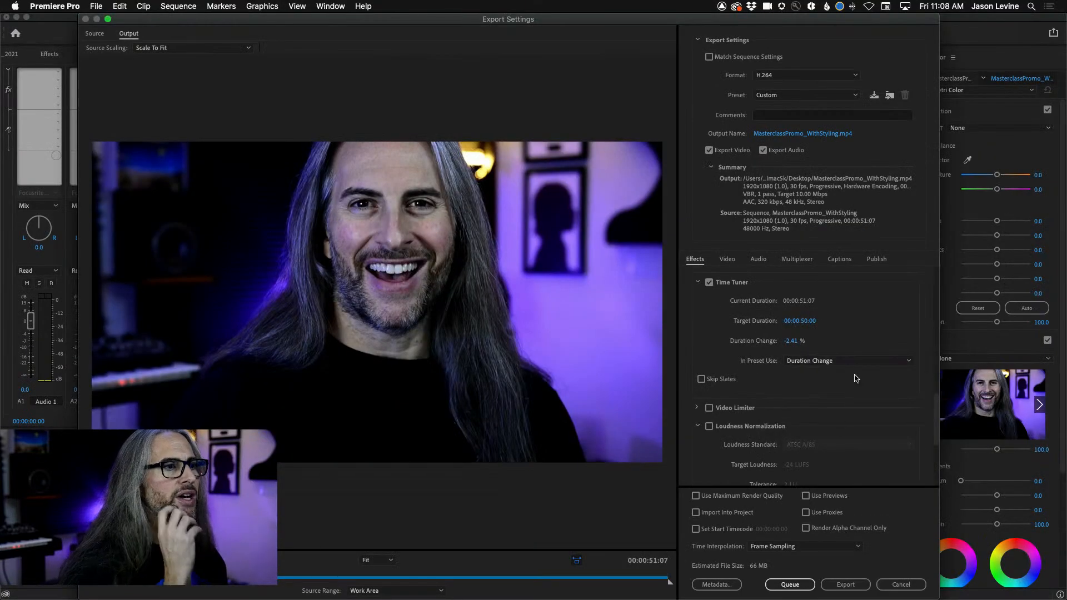
- Check the Time Tuner's In Preset Use options, review the basic video export settings, and return to the export effects
{"action": "left_click", "coordinate": [863, 360]}
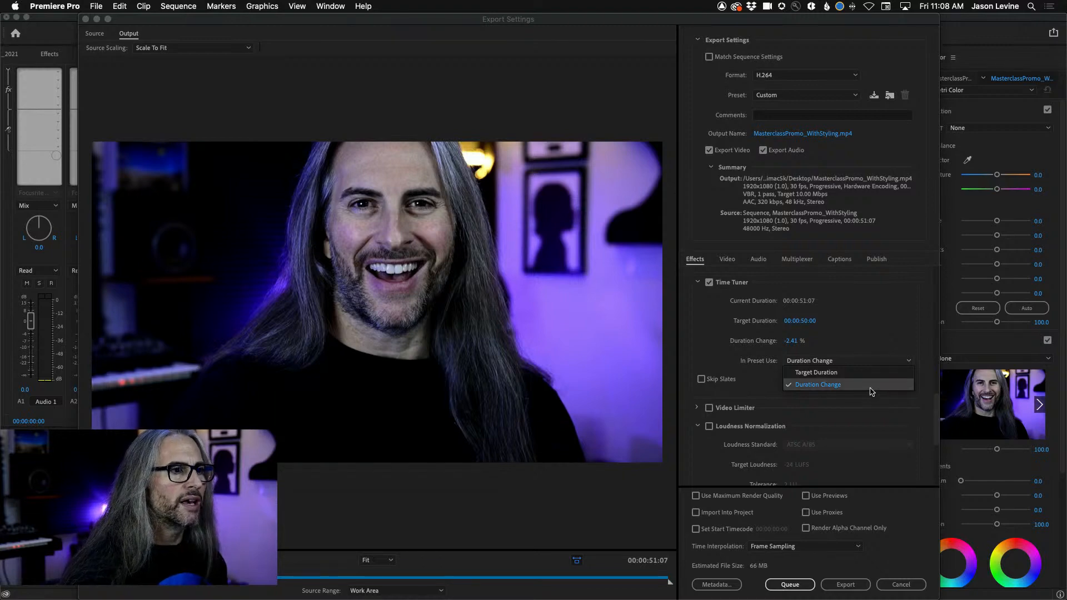
{"action": "left_click", "coordinate": [862, 332]}
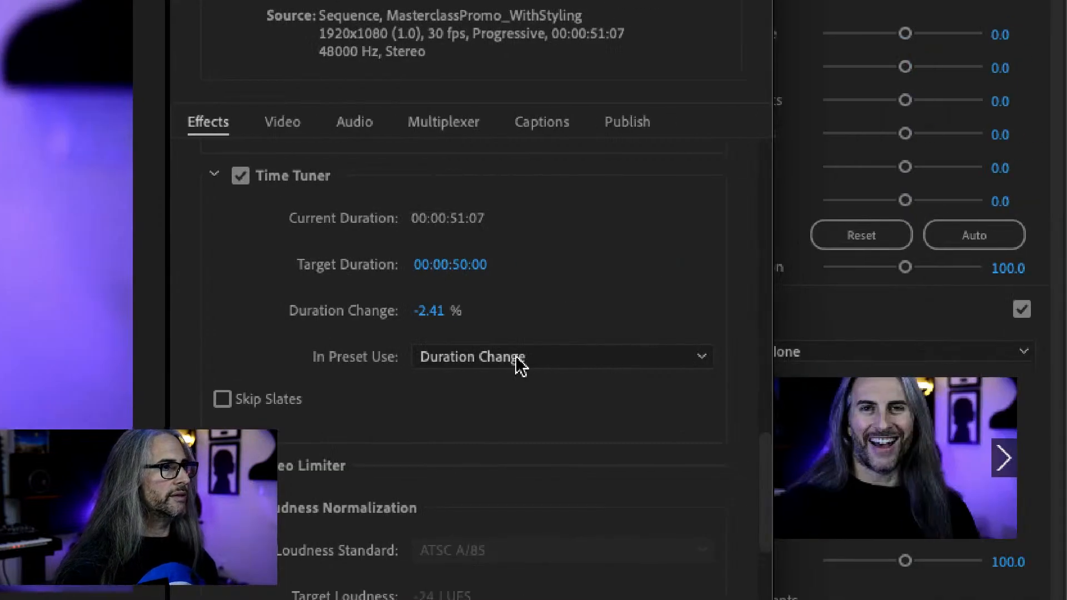
{"action": "left_click", "coordinate": [485, 357]}
{"action": "left_click", "coordinate": [484, 357]}
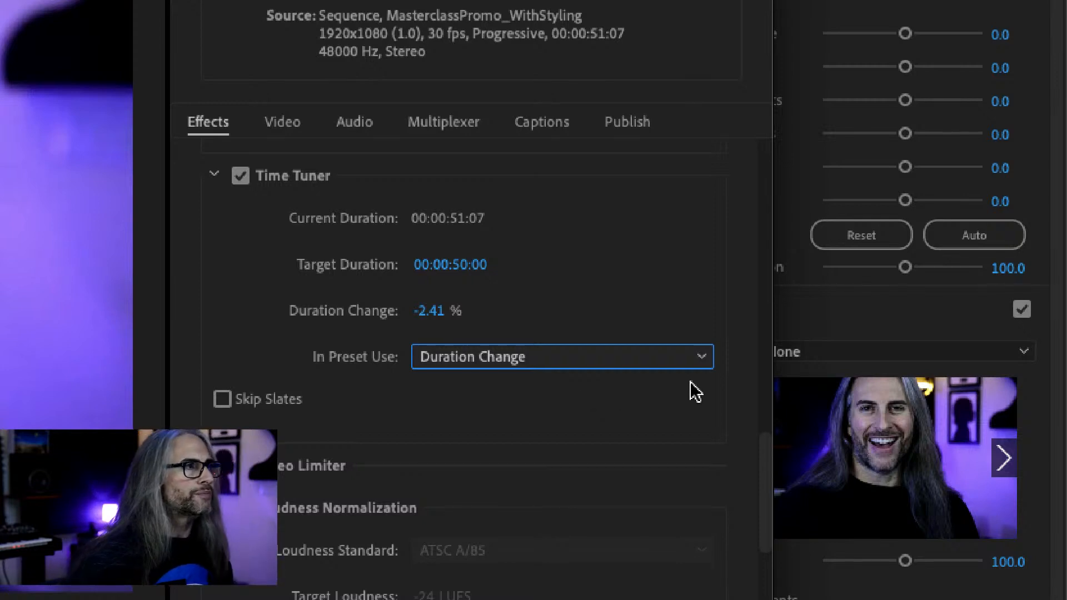
{"action": "mouse_move", "coordinate": [766, 446]}
{"action": "left_mouse_down"}
{"action": "mouse_move", "coordinate": [767, 559]}
{"action": "mouse_move", "coordinate": [774, 376]}
{"action": "mouse_move", "coordinate": [776, 439]}
{"action": "left_mouse_up"}
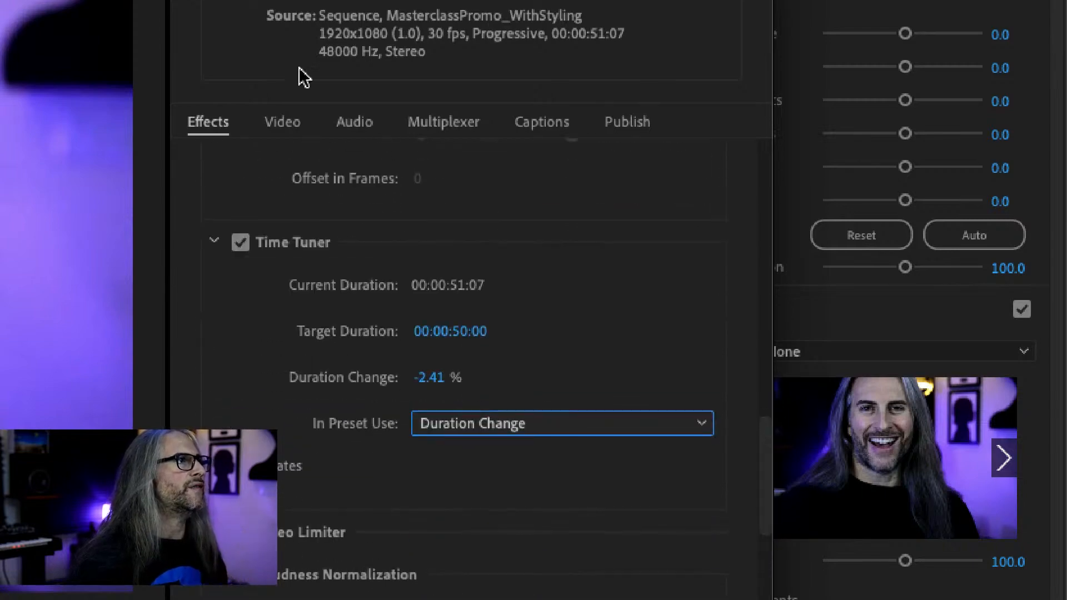
{"action": "left_click", "coordinate": [281, 122]}
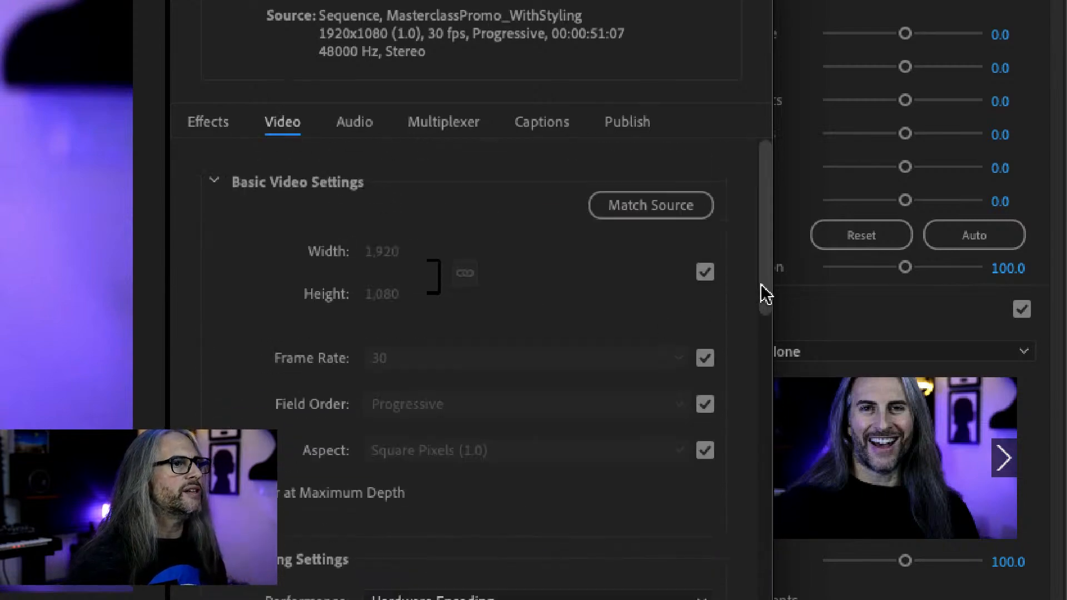
{"action": "left_click_drag", "start_coordinate": [762, 291], "coordinate": [770, 311]}
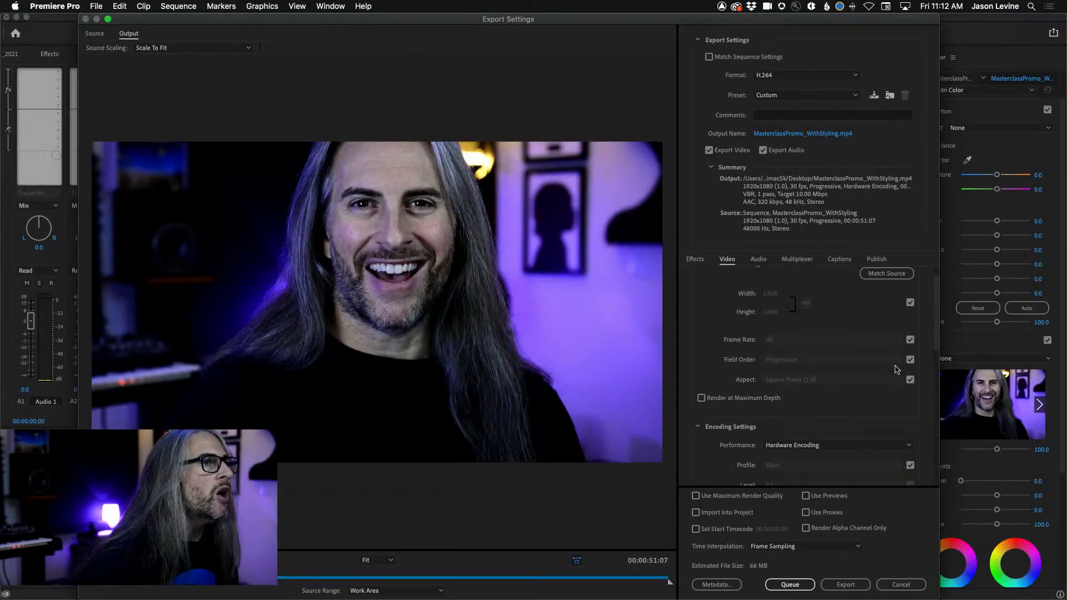
{"action": "left_click", "coordinate": [694, 260]}
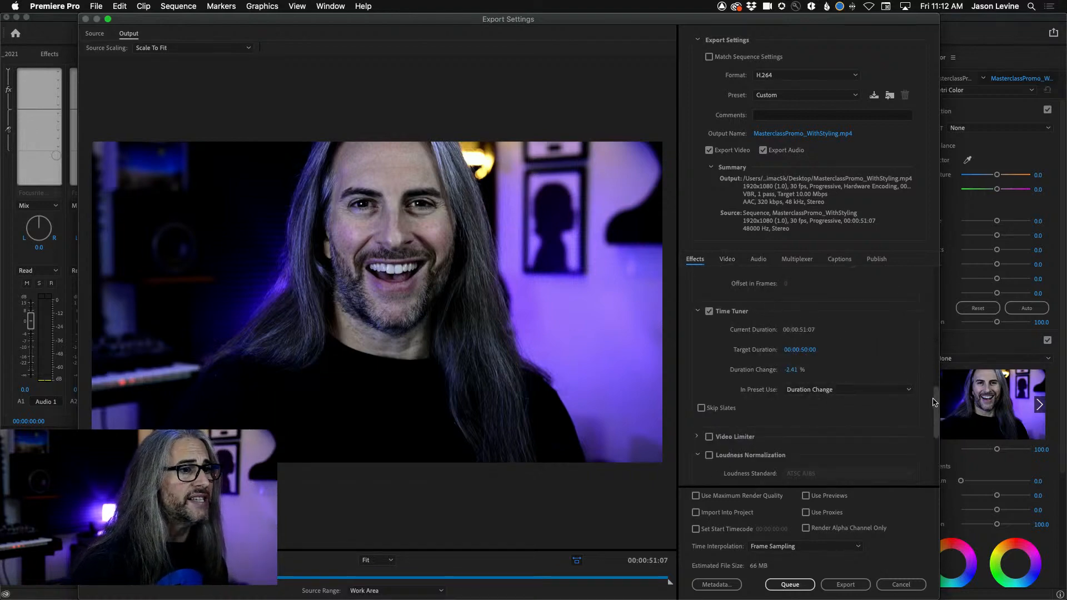
{"action": "scroll", "coordinate": [935, 401], "scroll_direction": "up", "scroll_amount": 5}
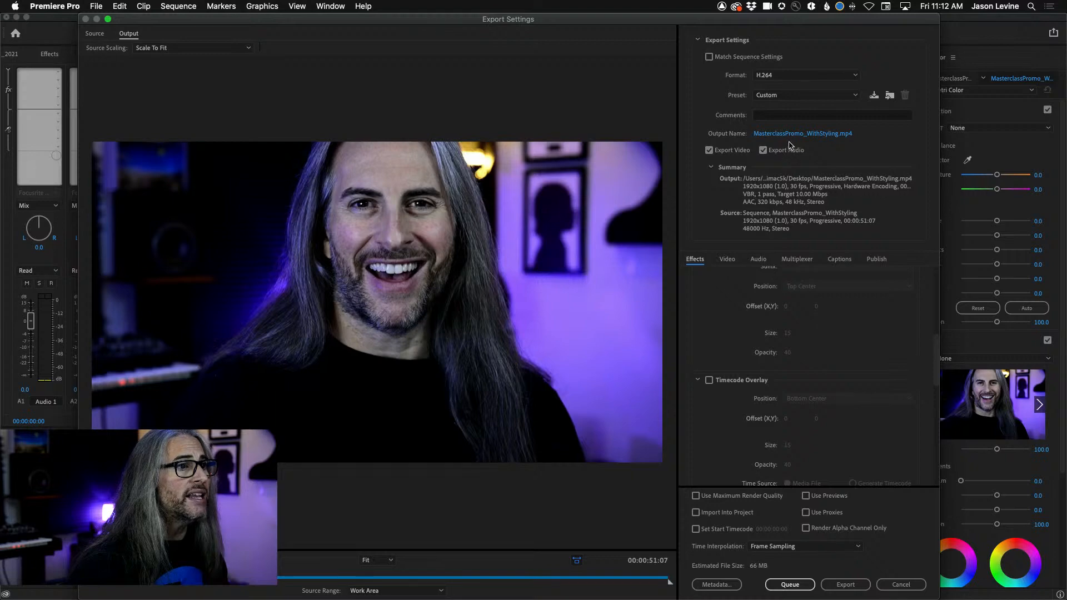
{"action": "scroll", "coordinate": [935, 439], "scroll_direction": "down", "scroll_amount": 5}
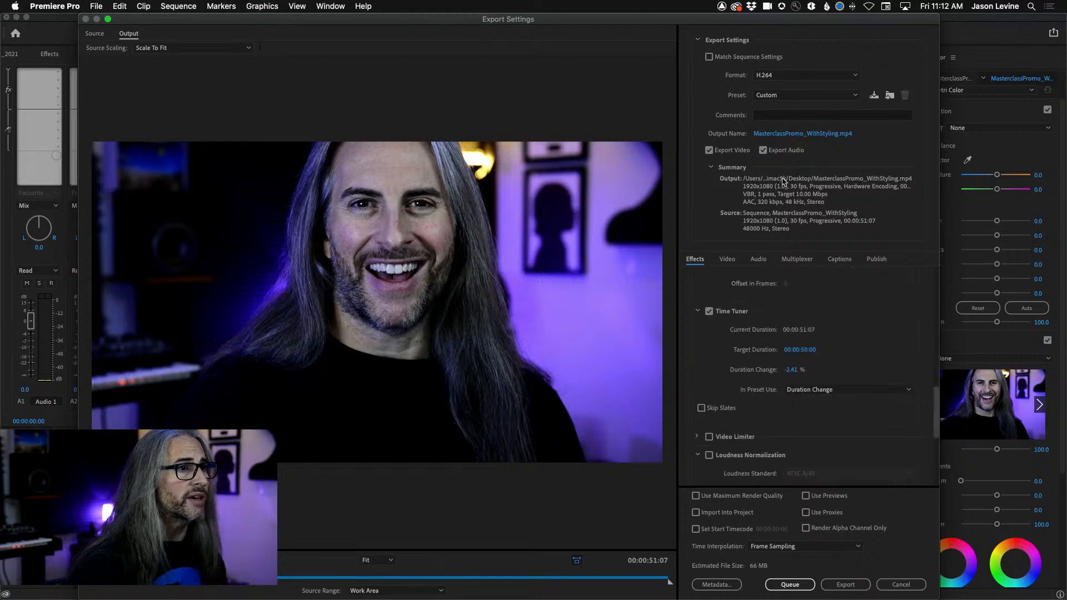
- Name the output file MasterclassPromo_WithStyling_50sec on the Desktop and export the sequence
{"action": "left_click", "coordinate": [800, 134]}
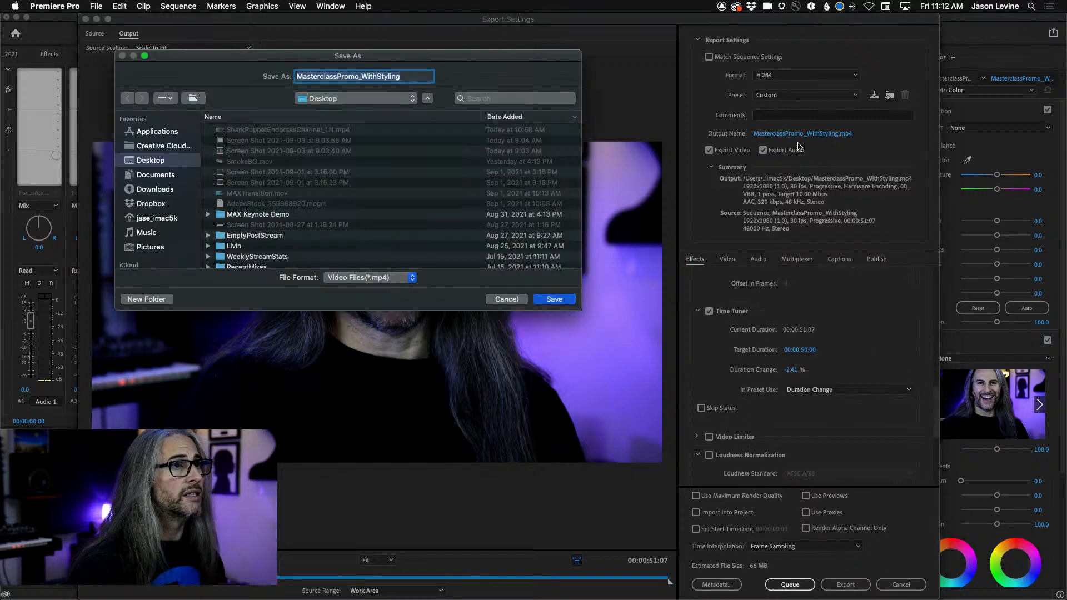
{"action": "left_click", "coordinate": [410, 75]}
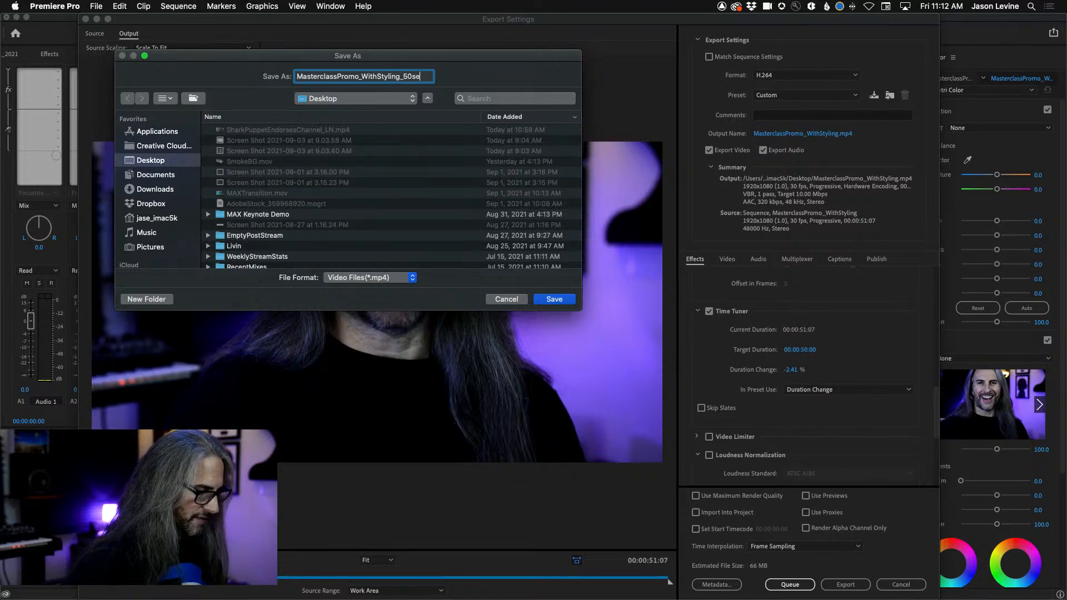
{"action": "left_click", "coordinate": [564, 305]}
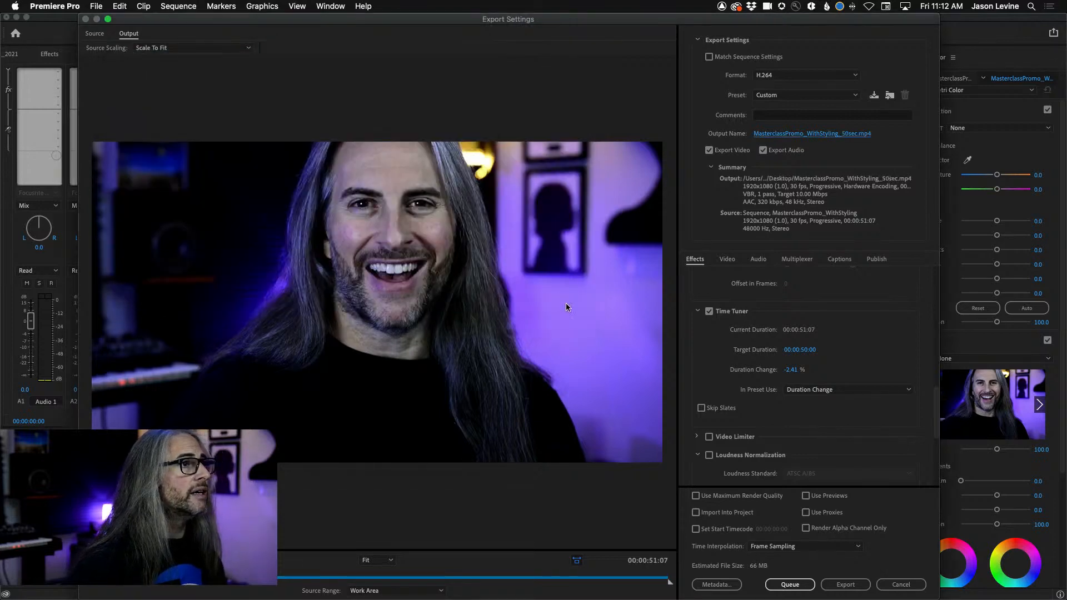
{"action": "left_click", "coordinate": [845, 585]}
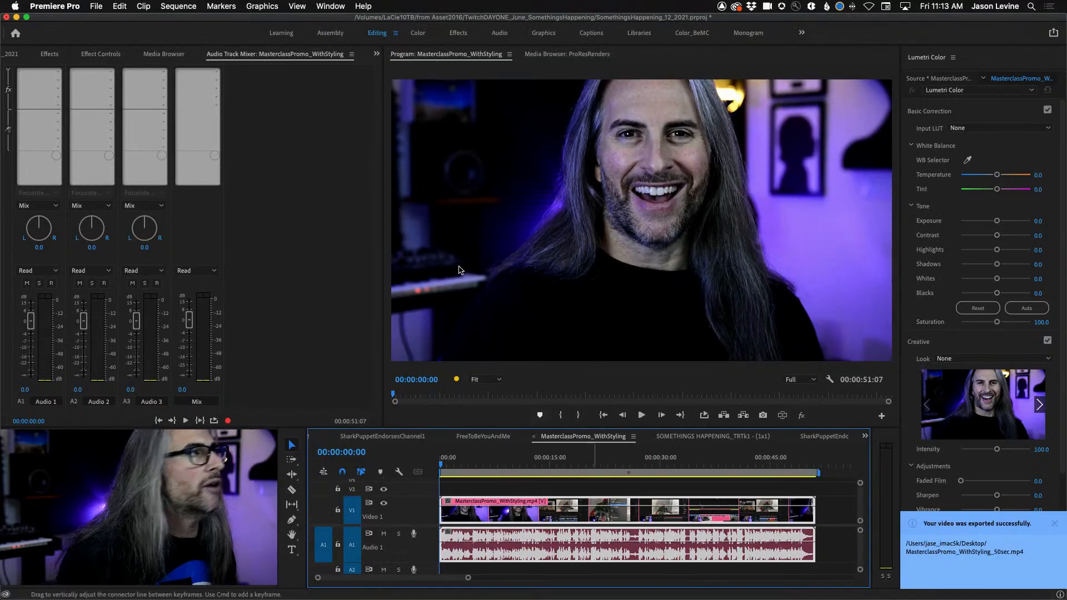
- Add the Loudness Radar effect to the Mix track of MasterclassPromo_WithStyling and open its editor
{"action": "left_click", "coordinate": [214, 73]}
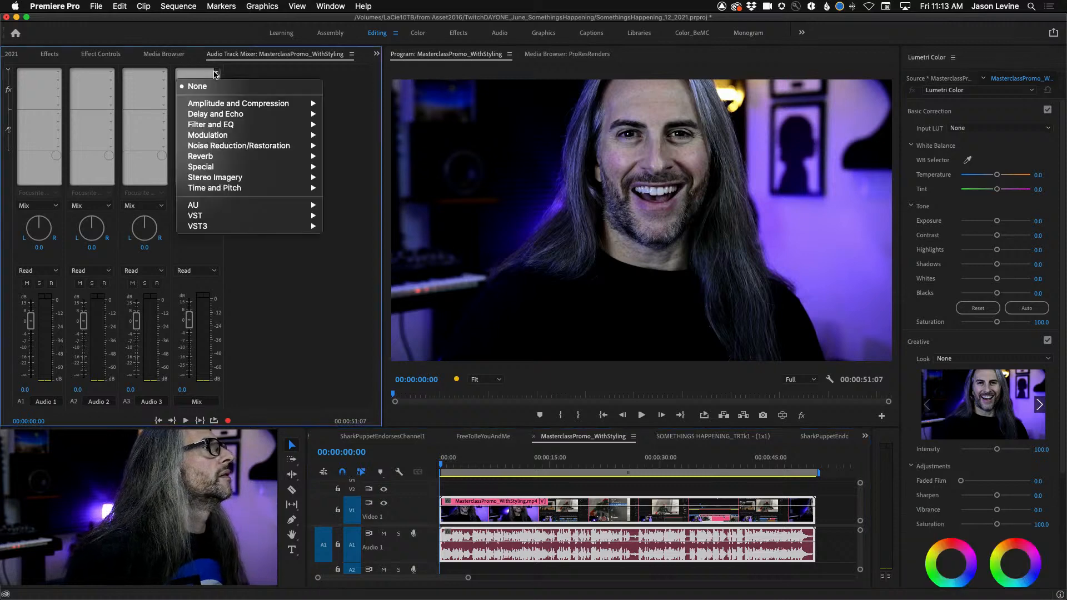
{"action": "mouse_move", "coordinate": [244, 168]}
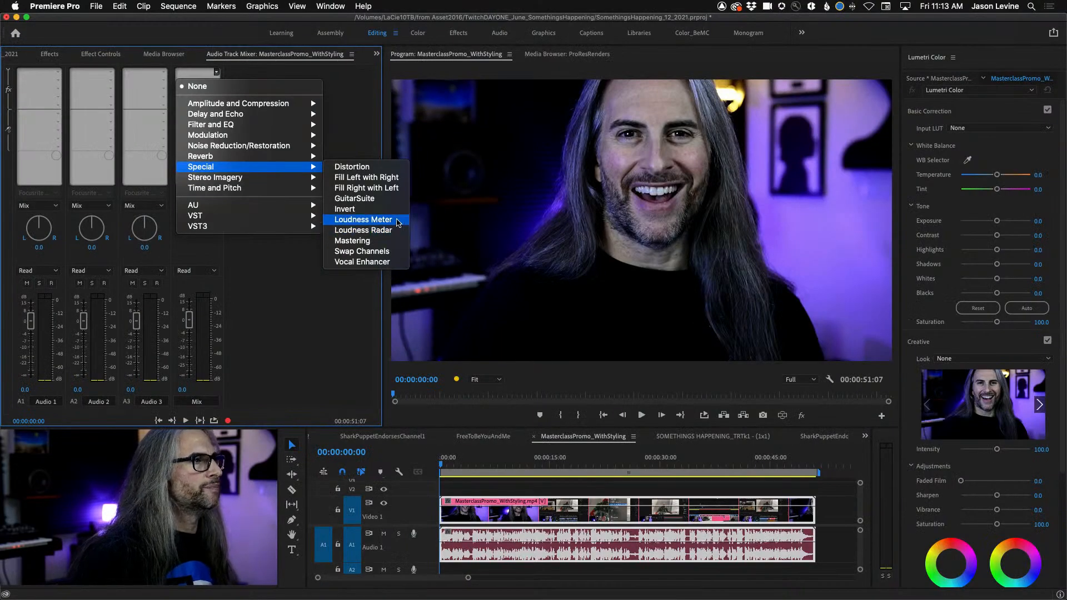
{"action": "left_click", "coordinate": [389, 230]}
{"action": "double_click", "coordinate": [193, 76]}
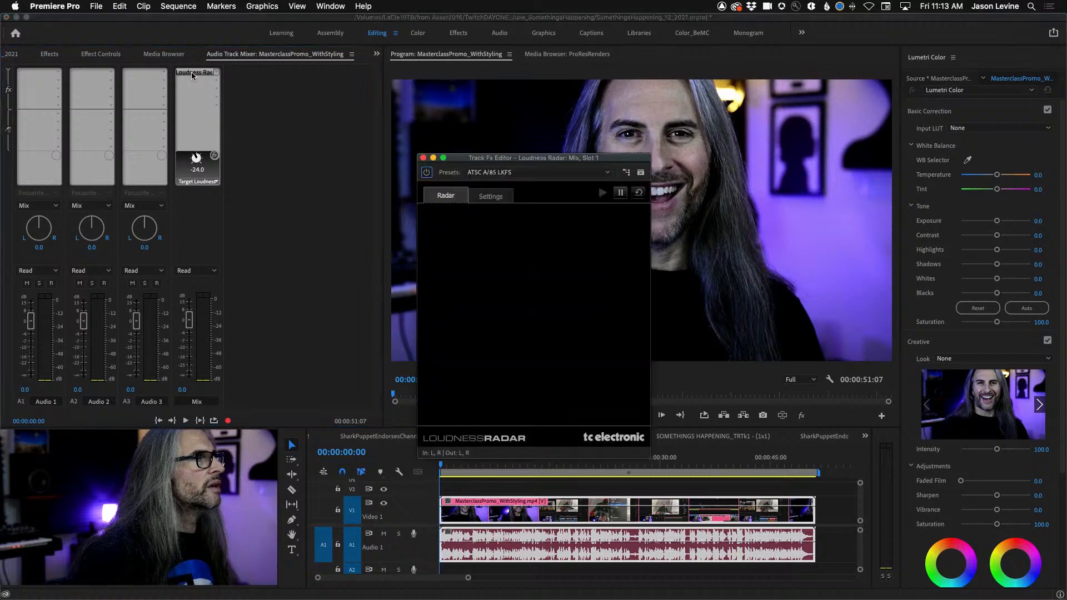
- Examine the Loudness Radar's preset list, its settings, and the available loudness units
{"action": "left_click", "coordinate": [599, 174]}
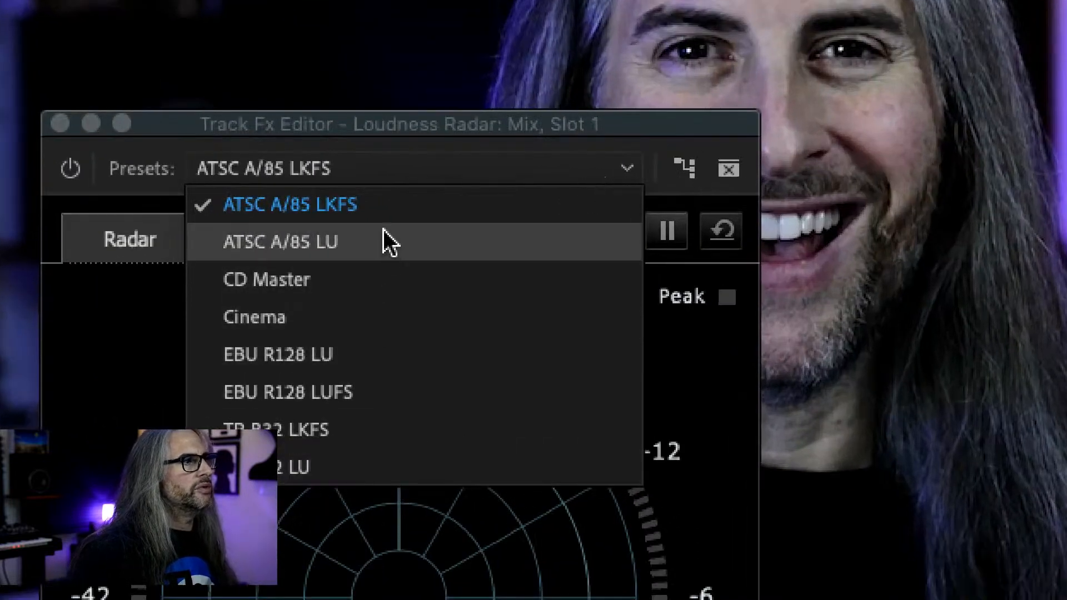
{"action": "left_click", "coordinate": [646, 127]}
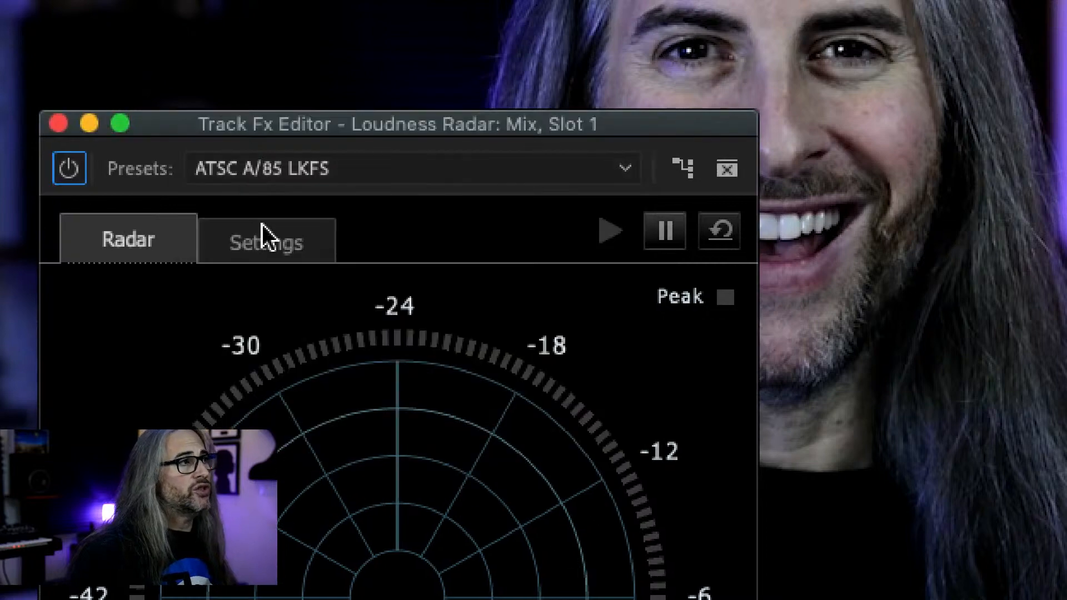
{"action": "left_click", "coordinate": [261, 248]}
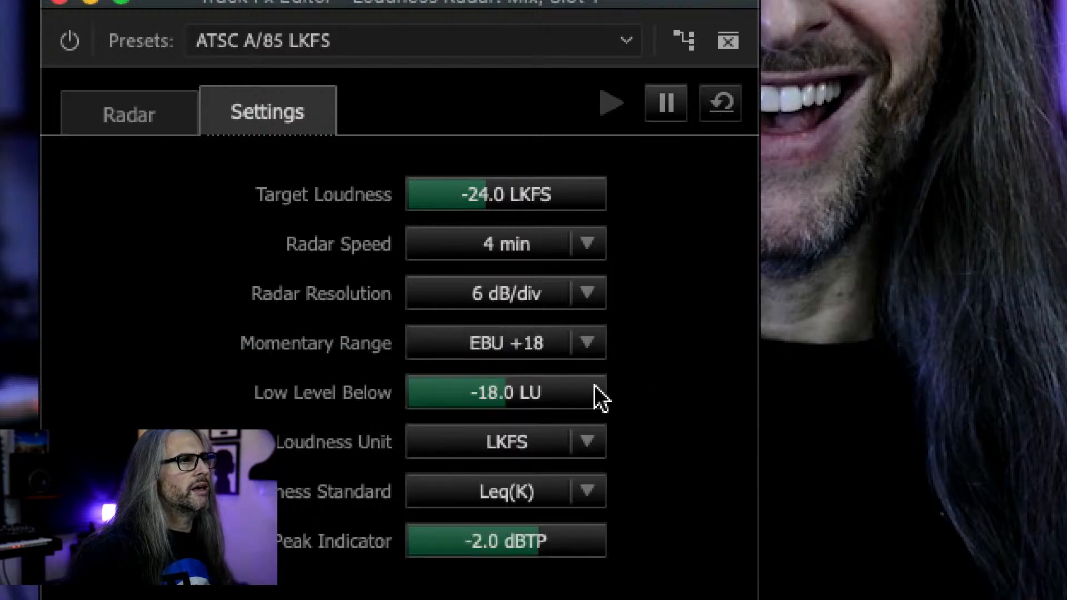
{"action": "left_click", "coordinate": [583, 443]}
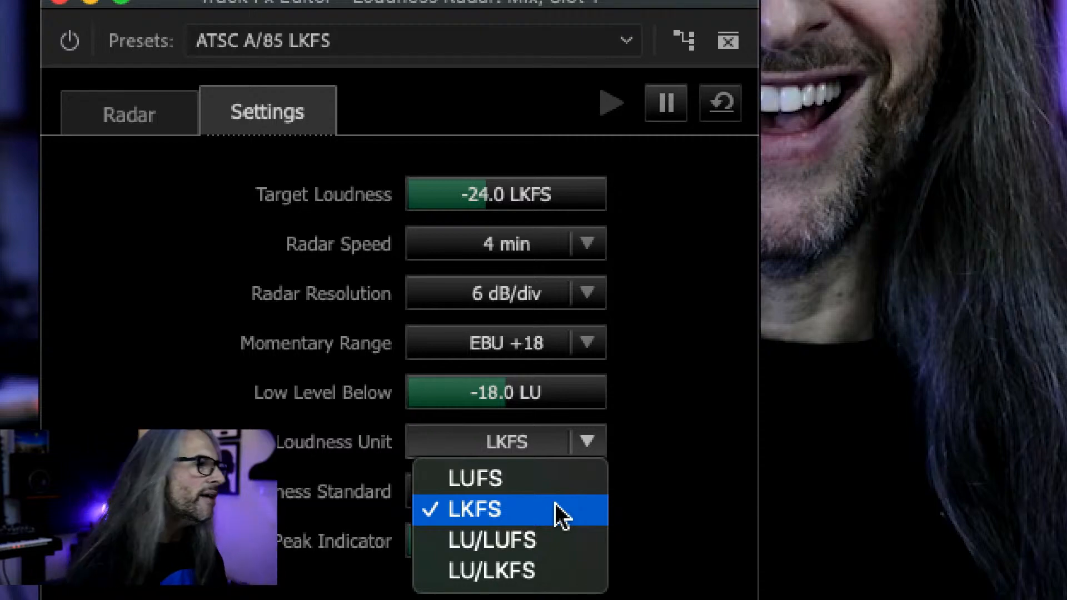
{"action": "left_click", "coordinate": [634, 430]}
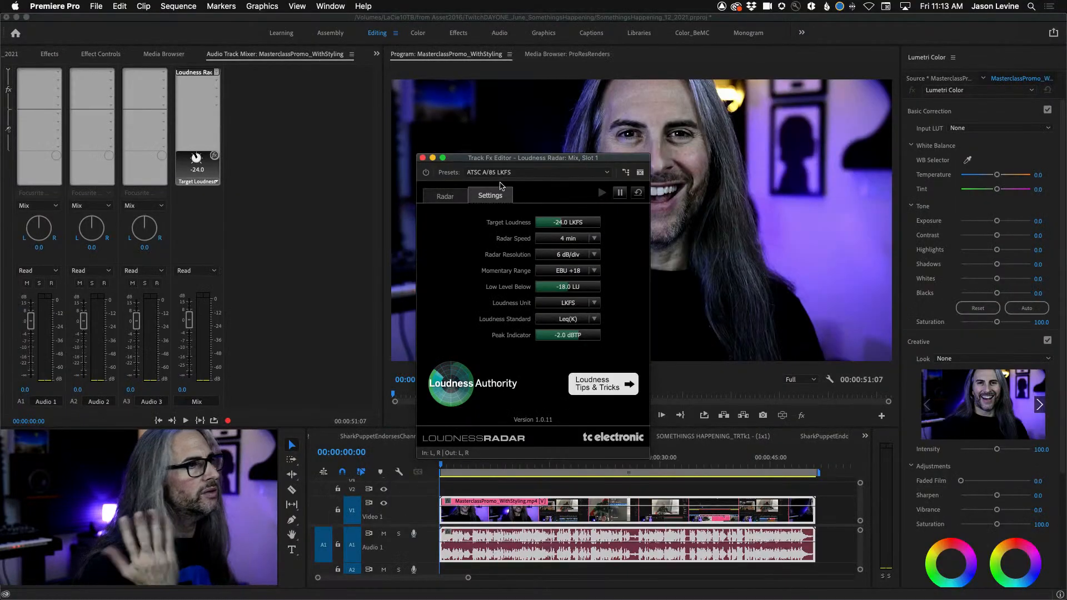
- Close the Loudness Radar editor and remove the effect from the Mix track
{"action": "left_click", "coordinate": [422, 159]}
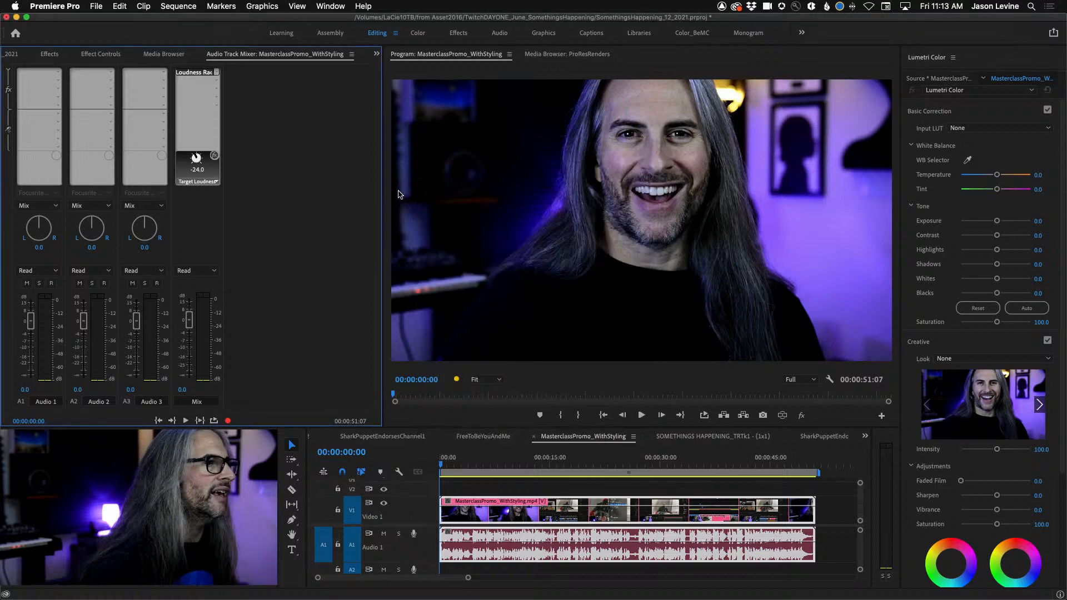
{"action": "left_click", "coordinate": [217, 72]}
{"action": "left_click", "coordinate": [214, 86]}
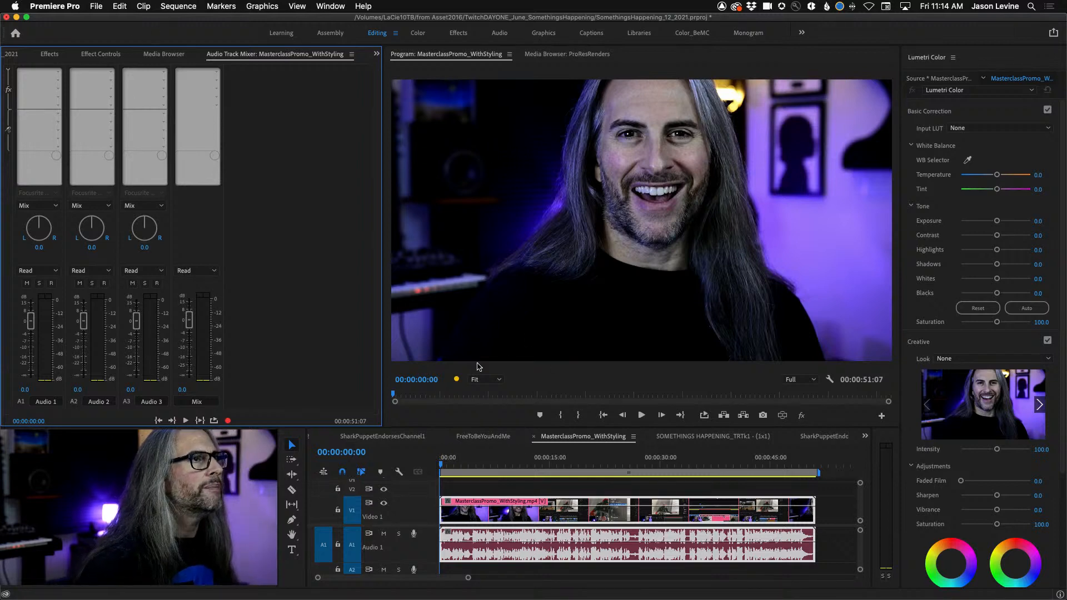
- Import MasterclassPromo_WithStyling_50sec.mp4 from the Desktop into the SomethingsHappening_12_2021 project
{"action": "left_click", "coordinate": [35, 58]}
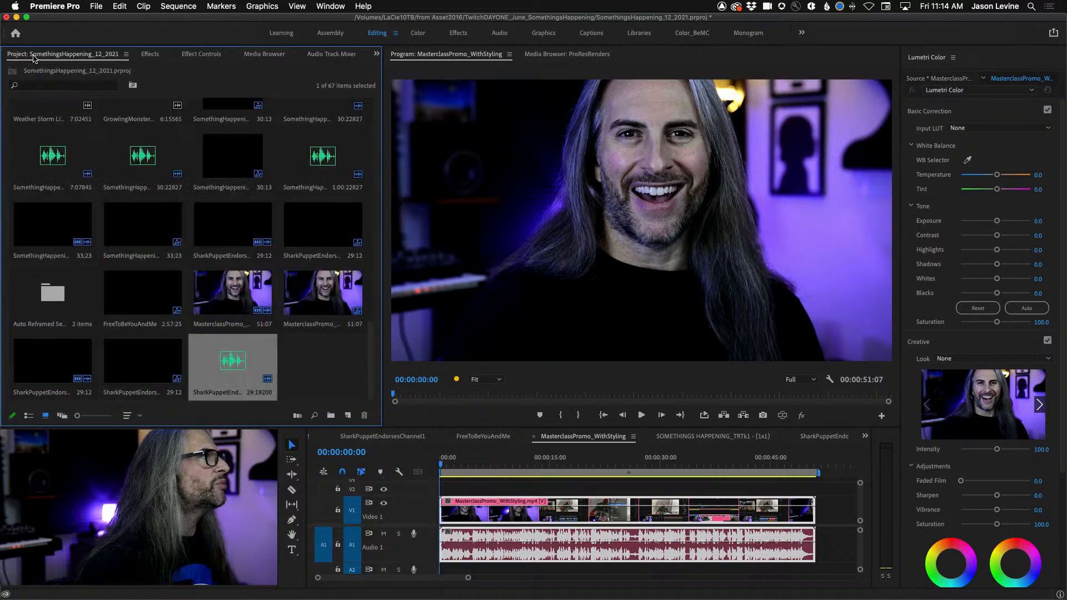
{"action": "double_click", "coordinate": [315, 375]}
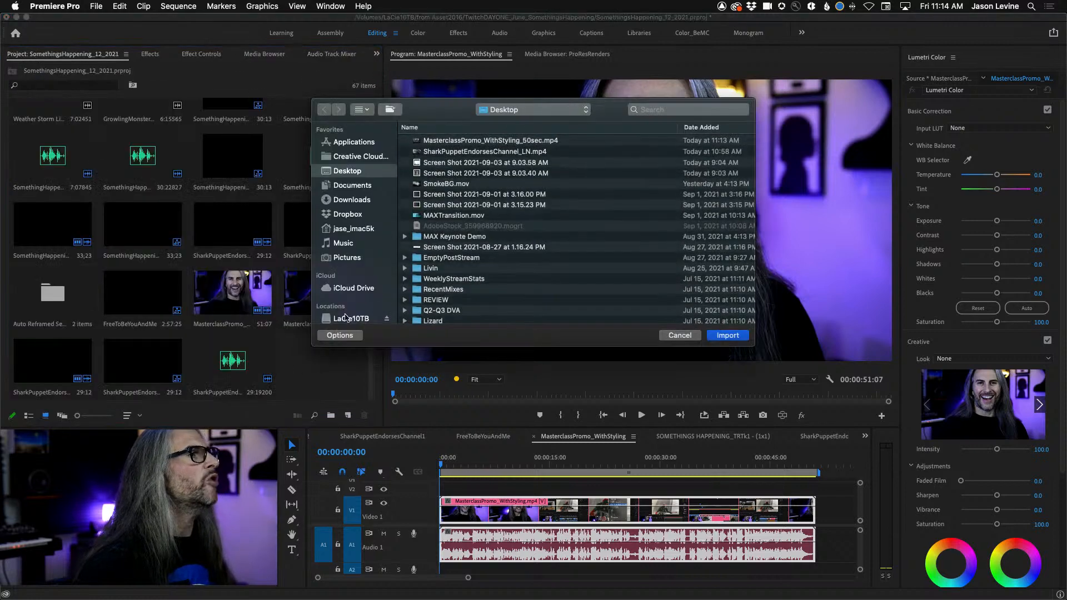
{"action": "left_click", "coordinate": [502, 144]}
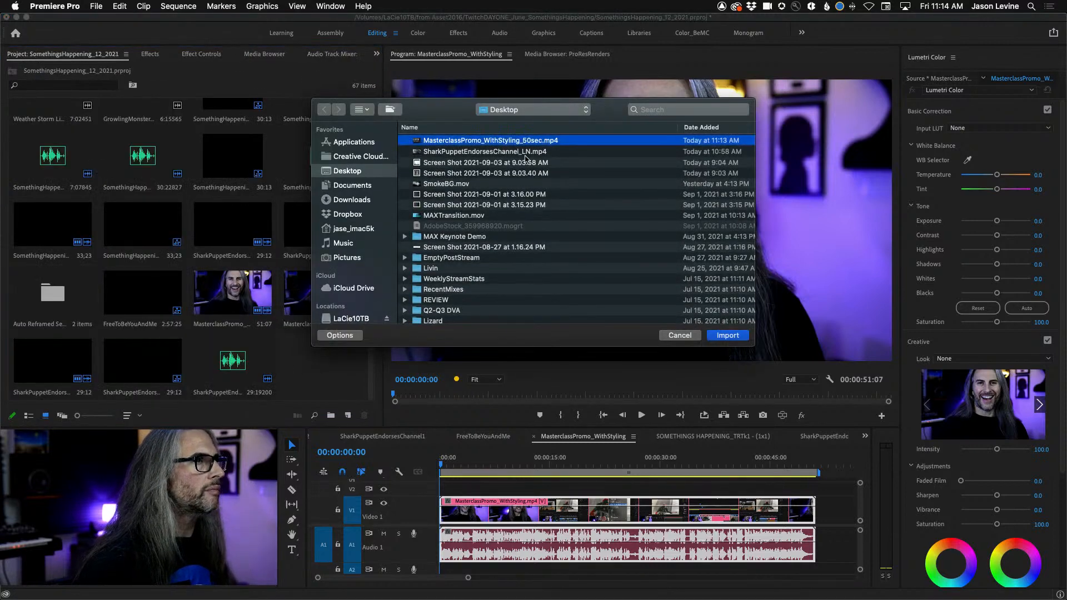
{"action": "left_click", "coordinate": [714, 340]}
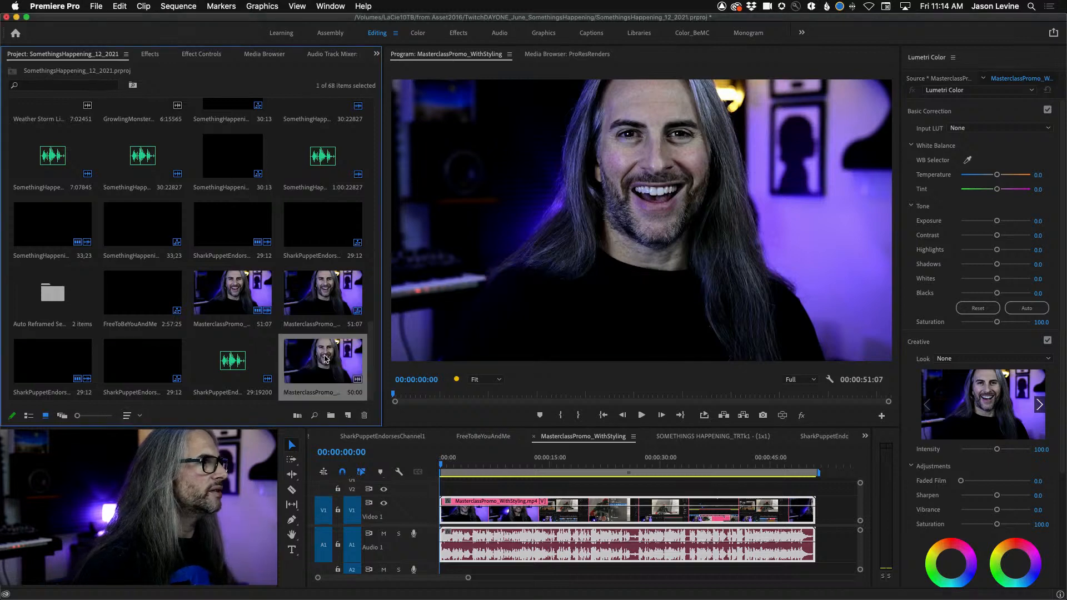
- Create a new sequence from the MasterclassPromo_WithStyling_50sec.mp4 clip and check its end point before returning the playhead to the start
{"action": "right_click", "coordinate": [325, 358]}
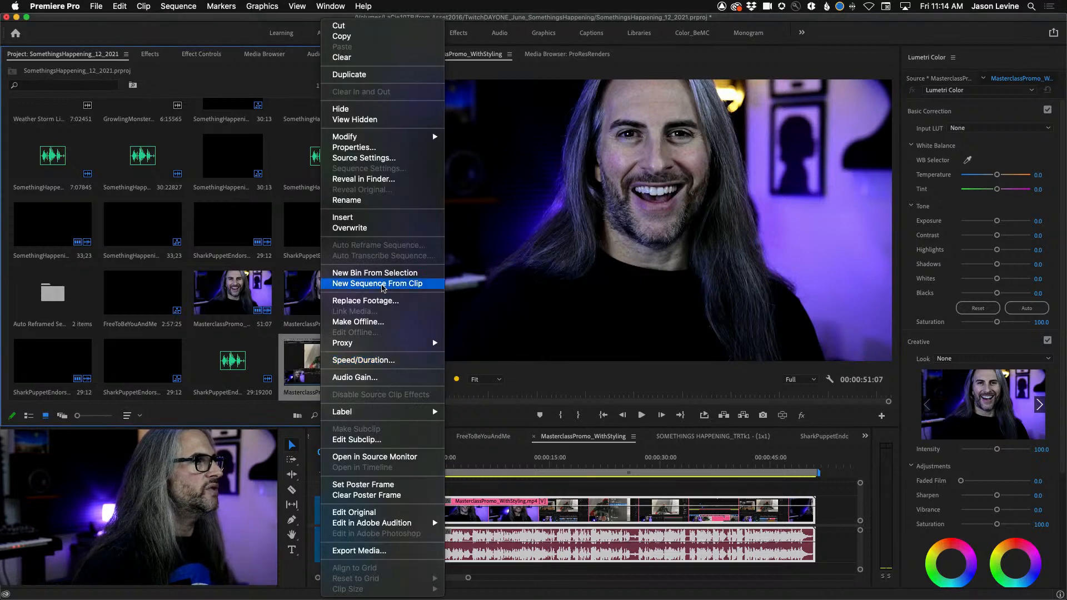
{"action": "left_click", "coordinate": [384, 285]}
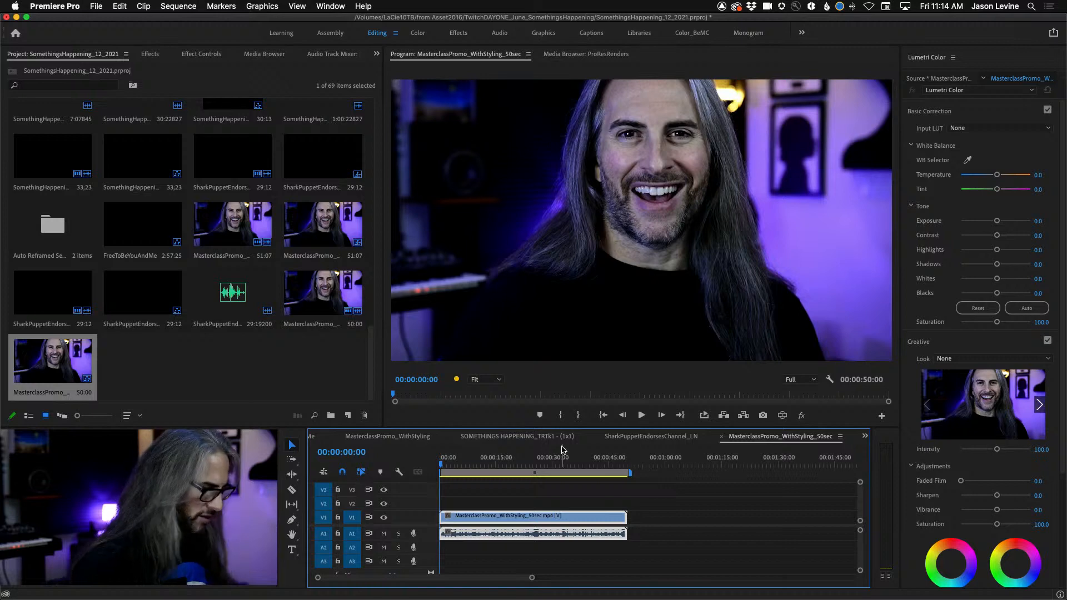
{"action": "key", "text": "End"}
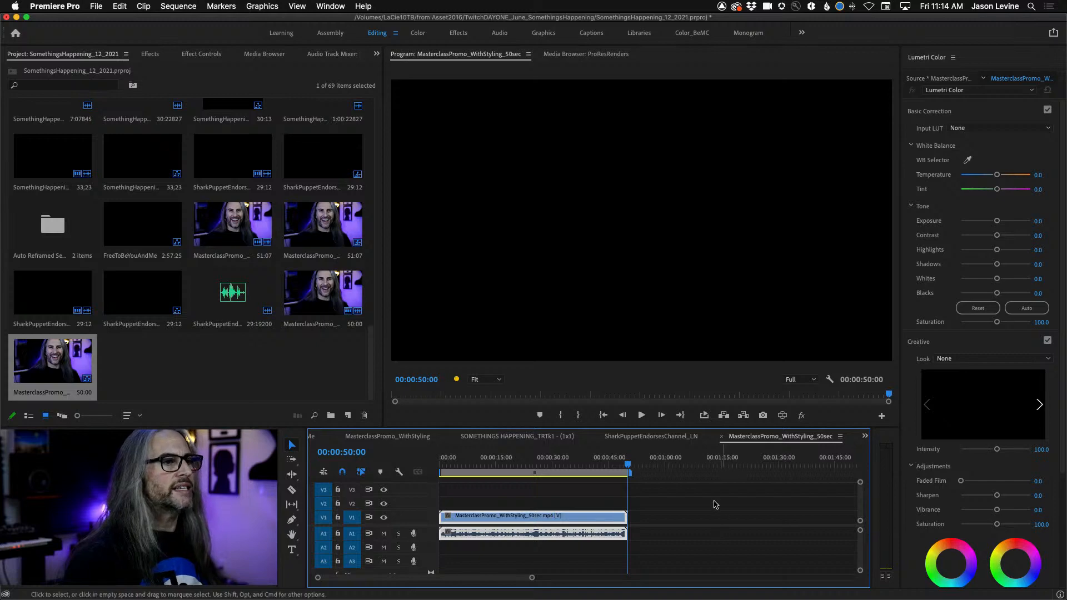
{"action": "key", "text": "Home"}
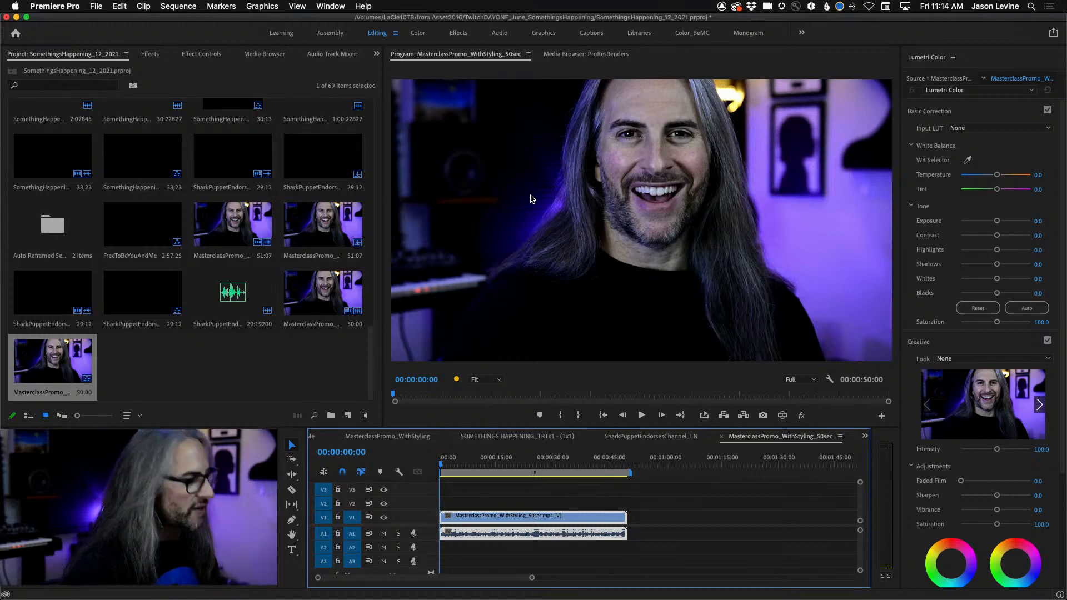
- Play the 50-second sequence through to its end in a maximized Program monitor, and restore the normal layout
{"action": "key", "text": "grave"}
{"action": "key", "text": "space"}
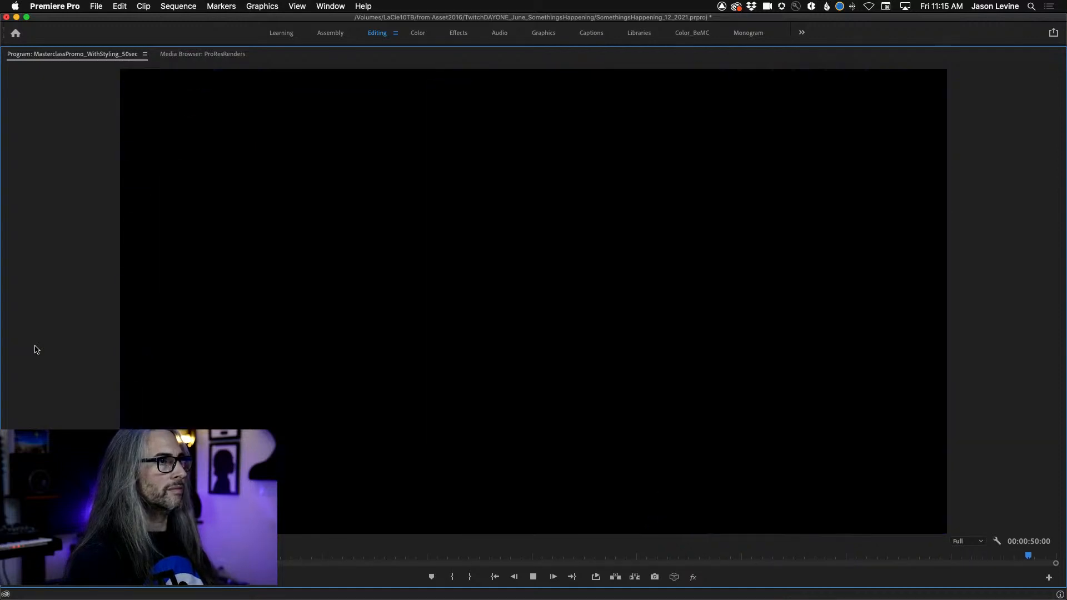
{"action": "key", "text": "grave"}
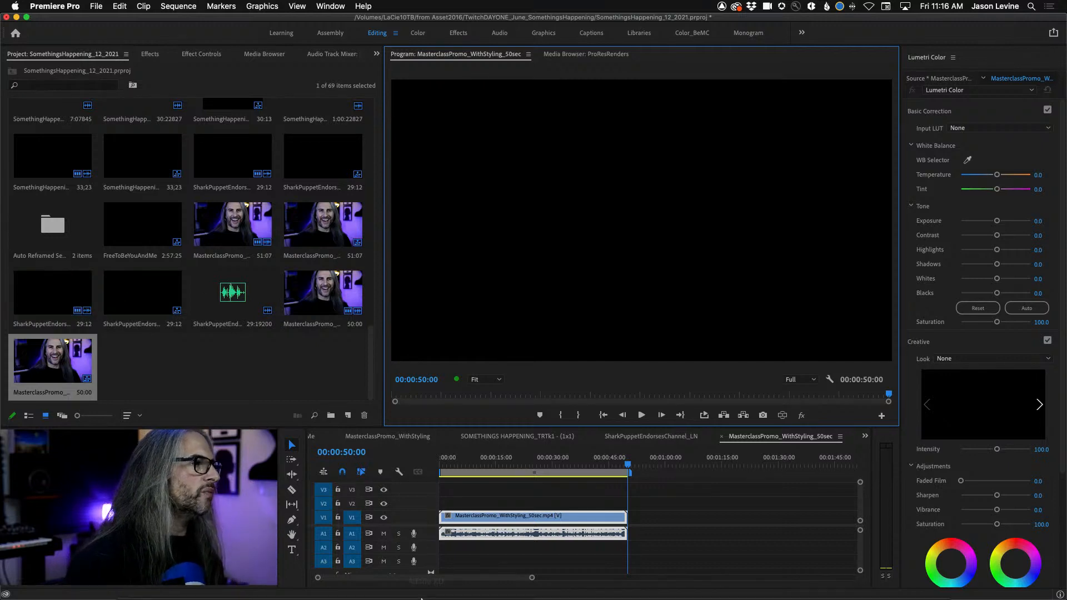
{"action": "mouse_move", "coordinate": [420, 599]}
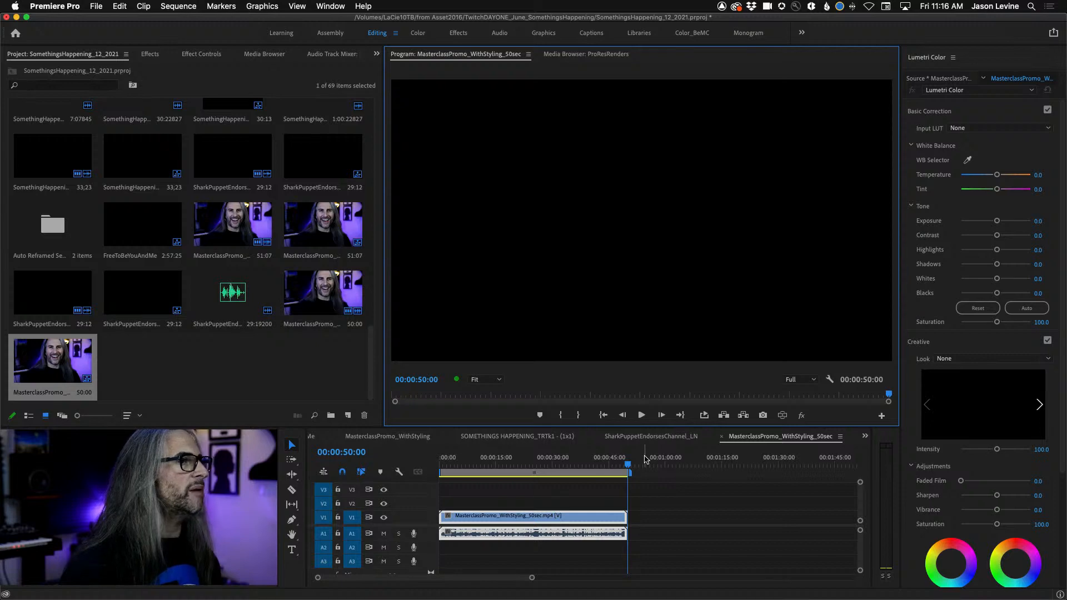
- Switch to the SomethingHappening_MarySndtrk02 sequence and open its media export settings
{"action": "left_click", "coordinate": [389, 438]}
{"action": "left_click", "coordinate": [467, 438]}
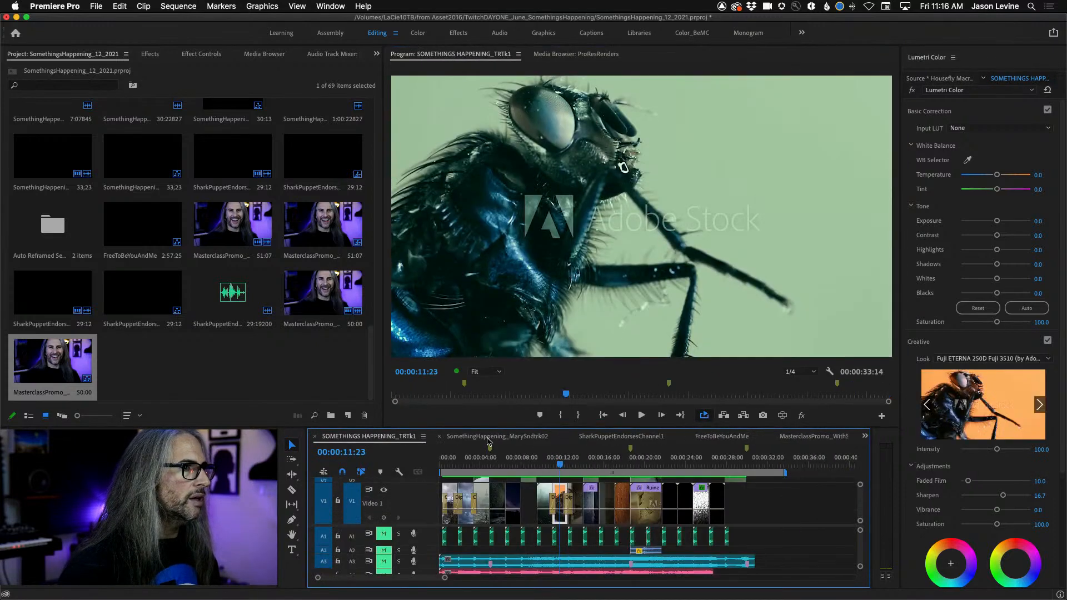
{"action": "left_click", "coordinate": [488, 439]}
{"action": "left_click", "coordinate": [723, 438]}
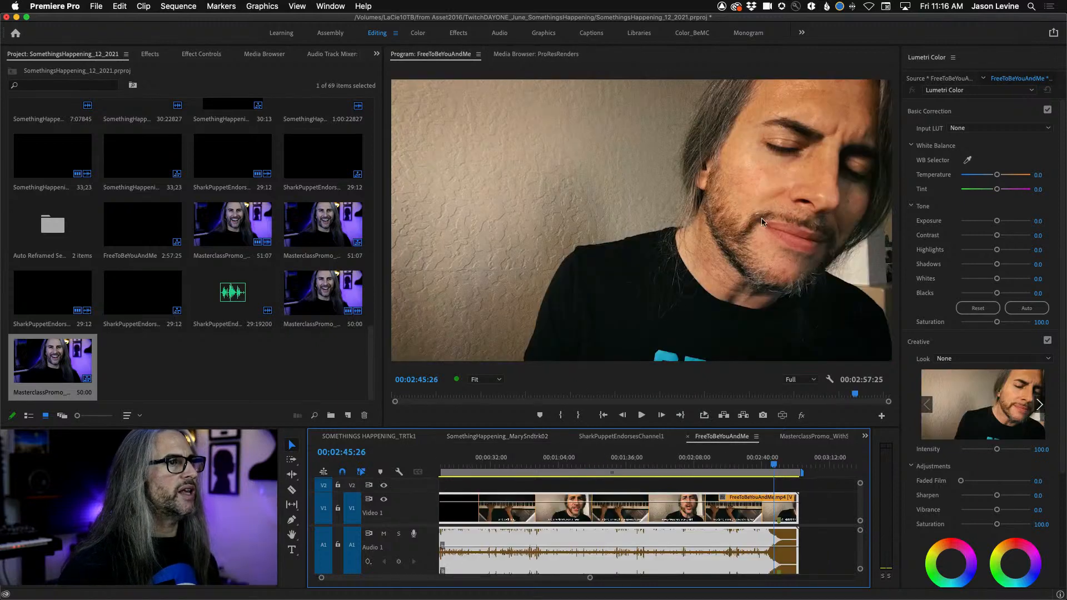
{"action": "left_click", "coordinate": [478, 439]}
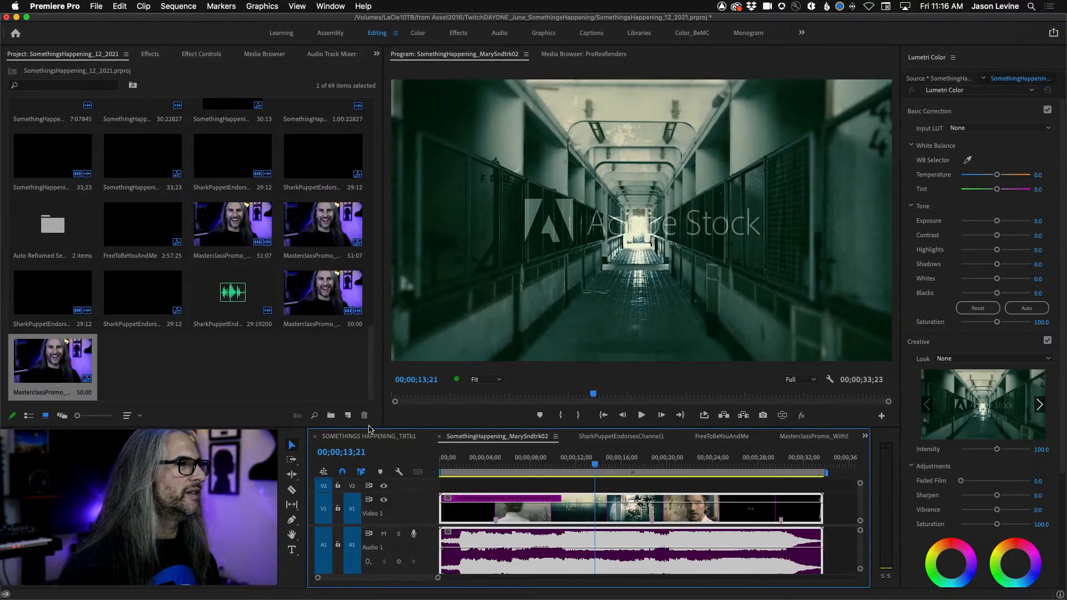
{"action": "left_click", "coordinate": [98, 6]}
{"action": "mouse_move", "coordinate": [211, 312]}
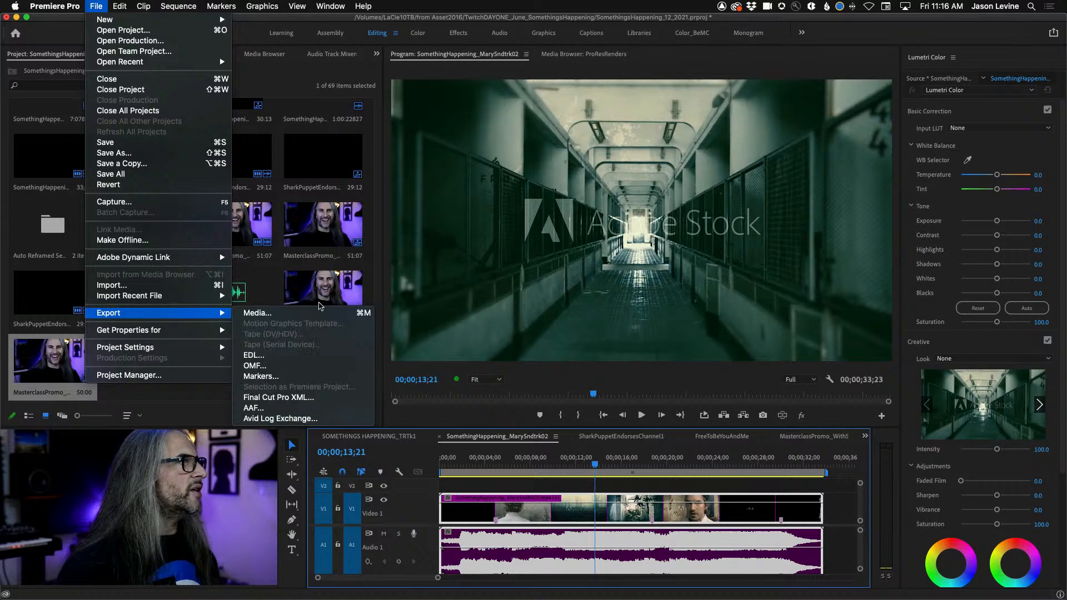
{"action": "left_click", "coordinate": [321, 313]}
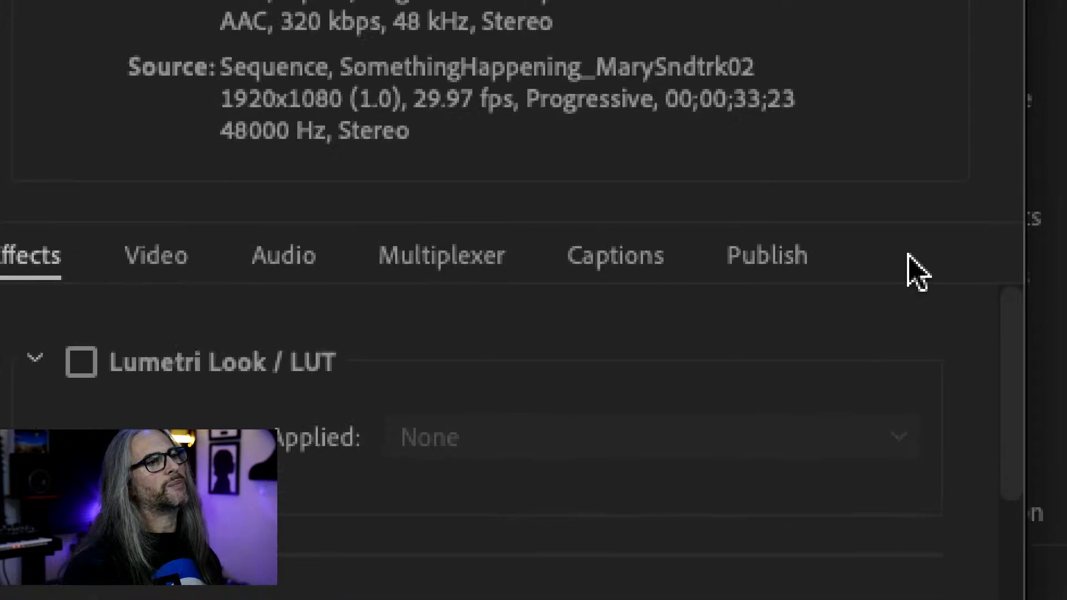
- Enable publishing to YouTube for the SomethingHappening_MarySndtrk02 export and expand the YouTube options
{"action": "left_click", "coordinate": [780, 261]}
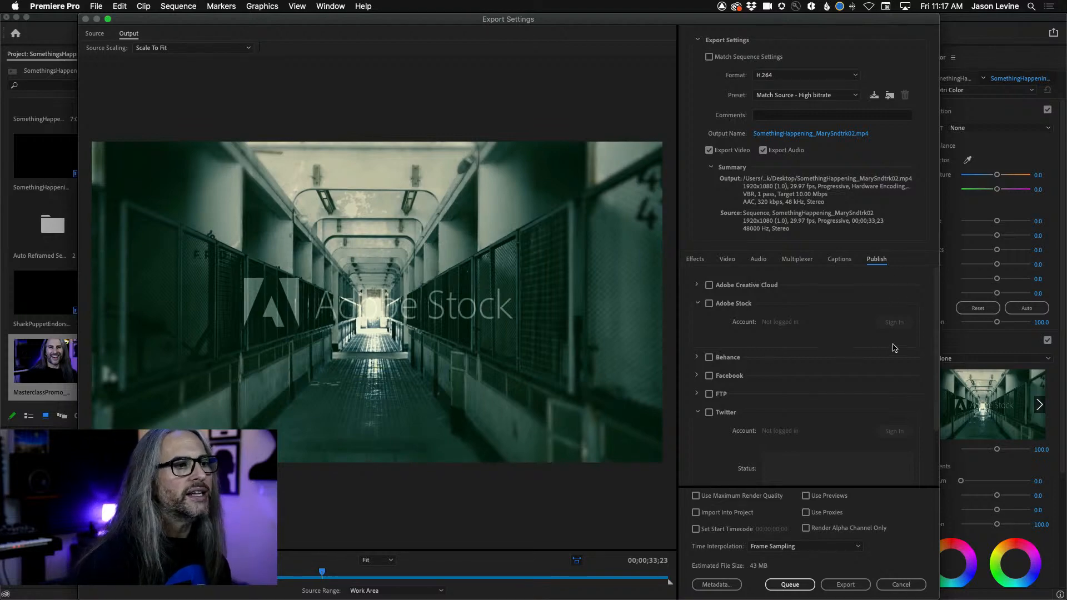
{"action": "scroll", "coordinate": [894, 347], "scroll_direction": "down", "scroll_amount": 3}
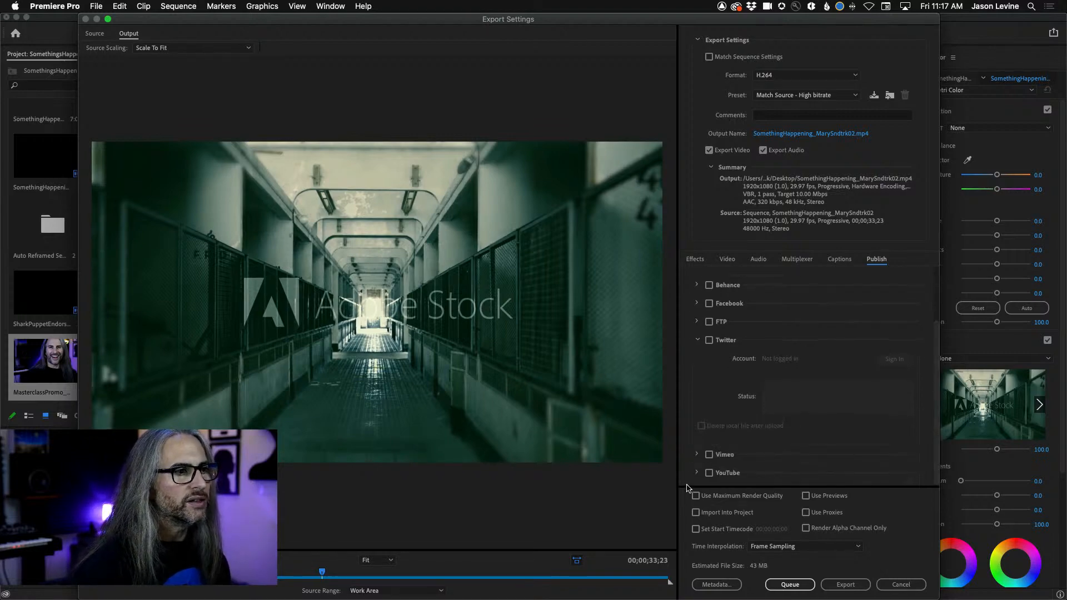
{"action": "left_click", "coordinate": [710, 473]}
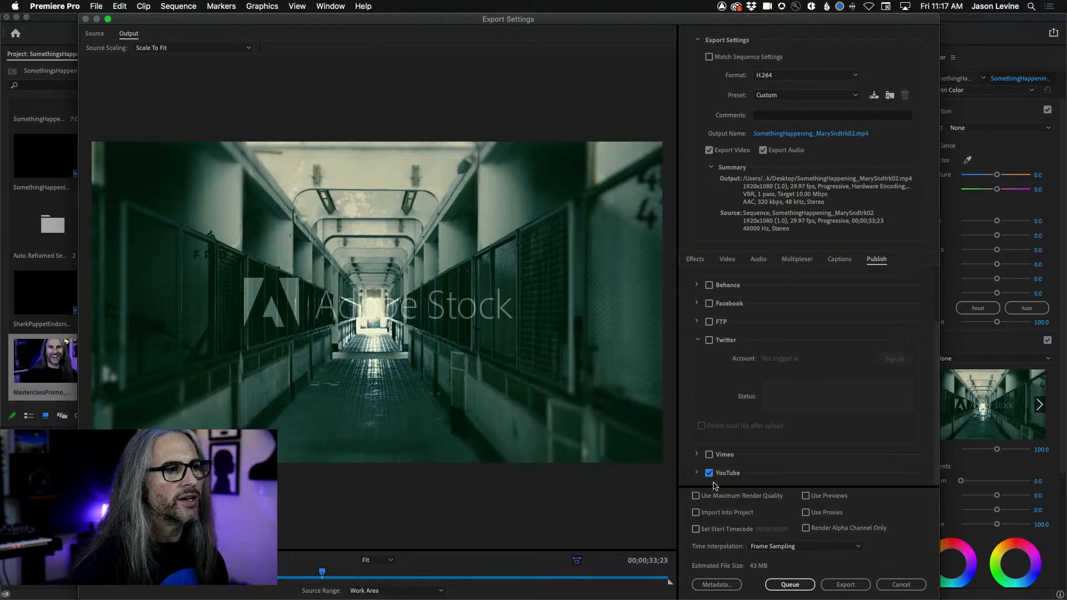
{"action": "left_click", "coordinate": [697, 473]}
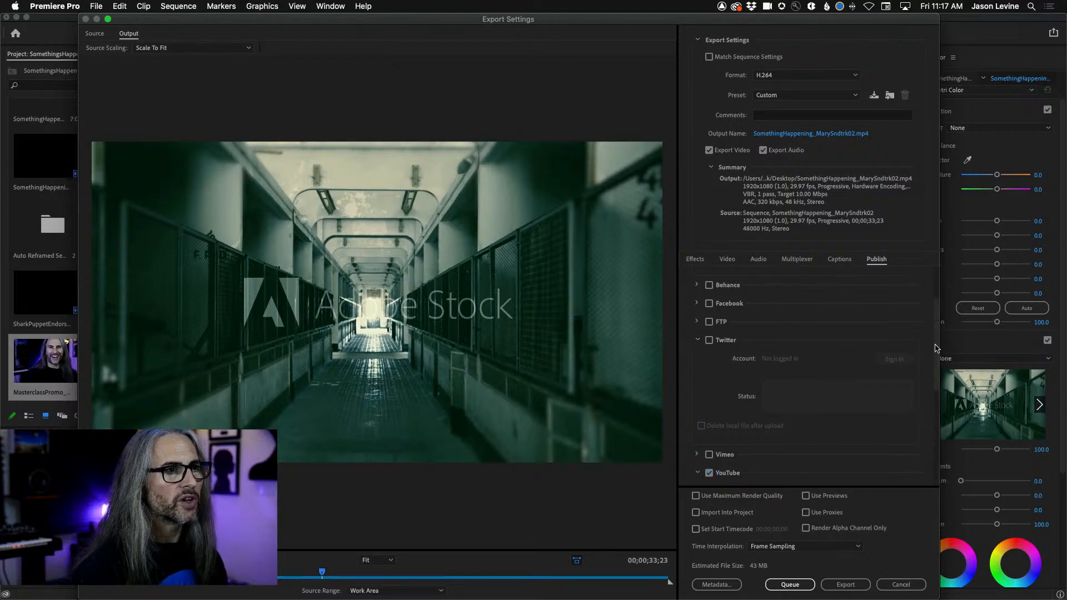
{"action": "left_click_drag", "start_coordinate": [935, 348], "coordinate": [938, 451]}
{"action": "scroll", "coordinate": [840, 332], "scroll_direction": "up", "scroll_amount": 3}
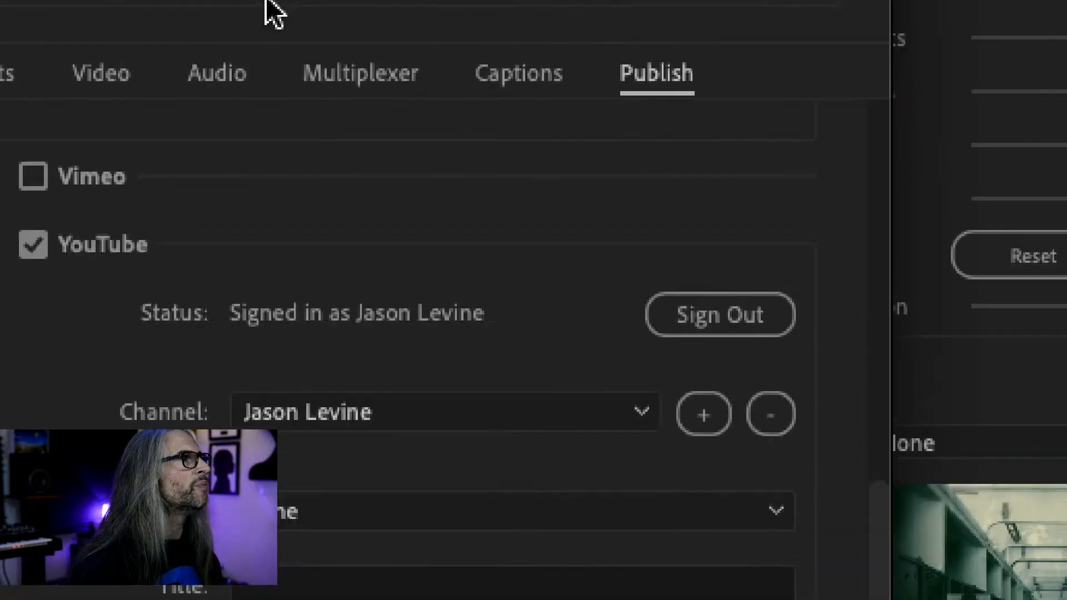
- Examine the playlist choices available for the YouTube upload
{"action": "left_click", "coordinate": [456, 371]}
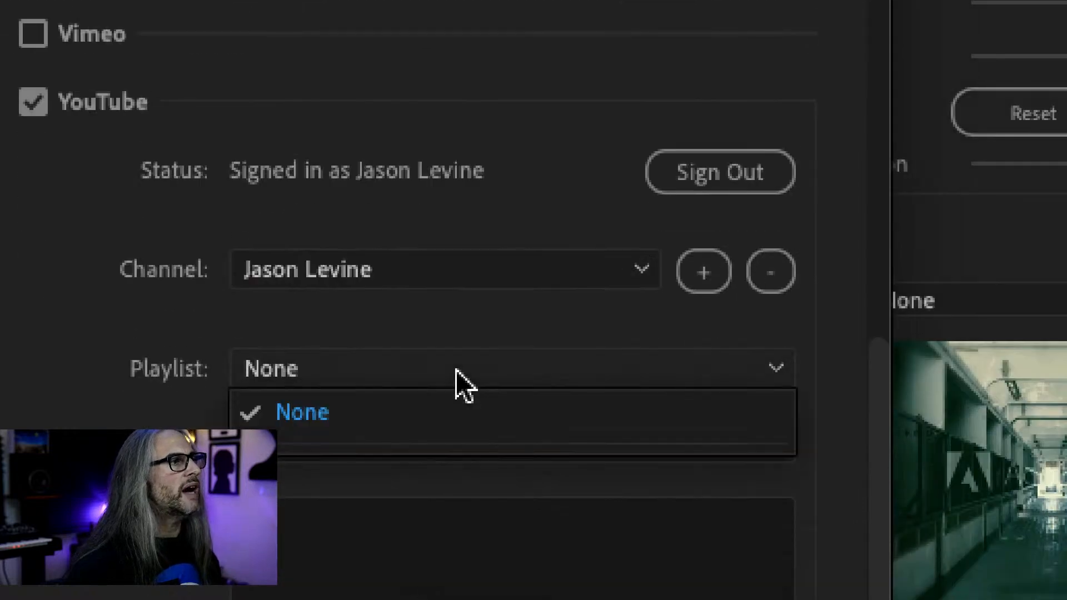
{"action": "left_click", "coordinate": [456, 332]}
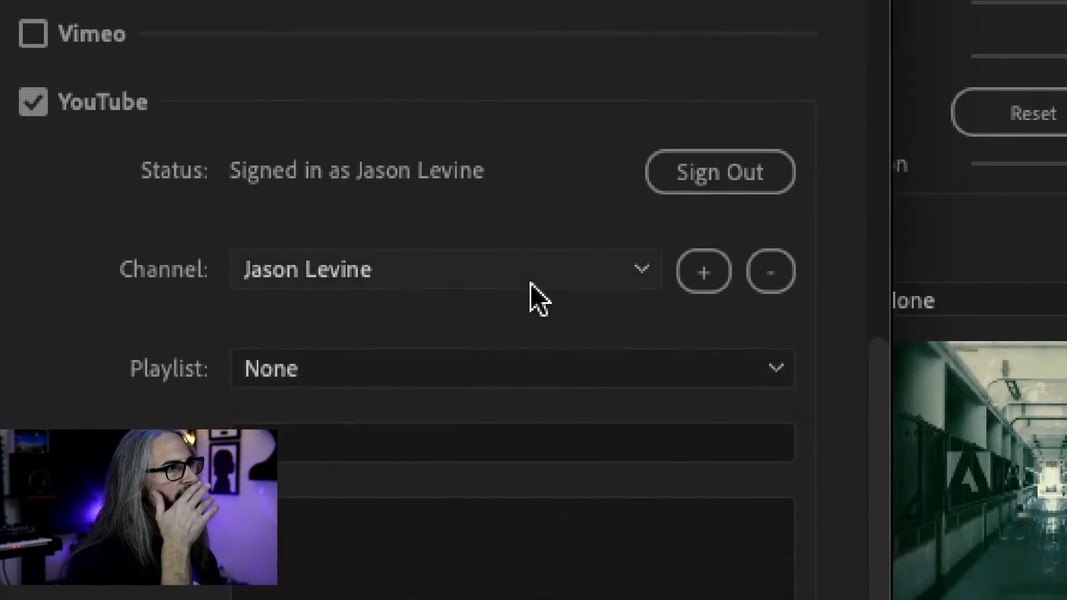
{"action": "left_click", "coordinate": [535, 372]}
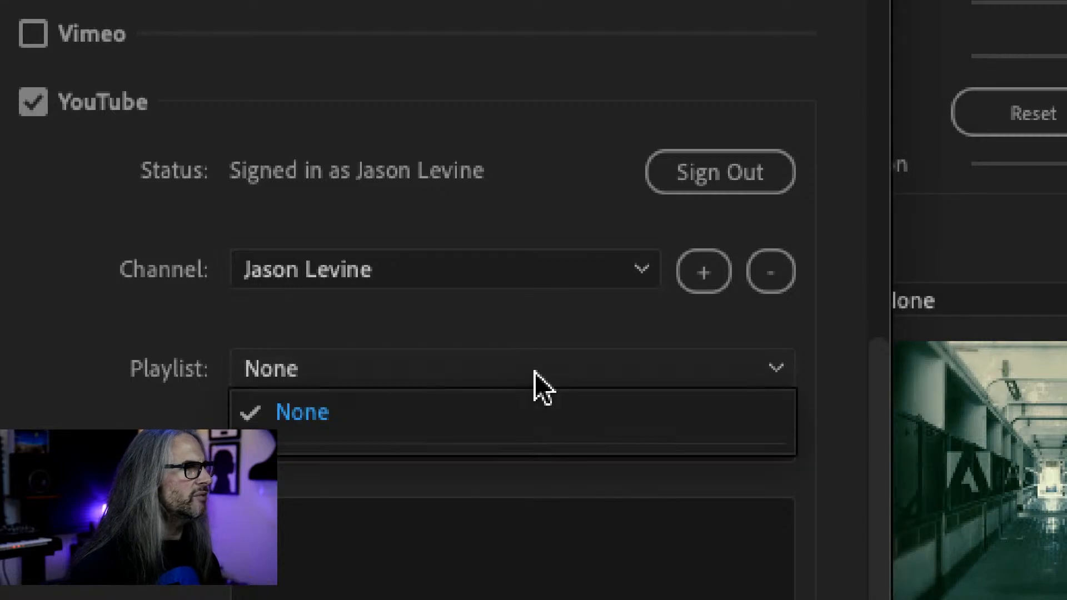
{"action": "left_click", "coordinate": [534, 371]}
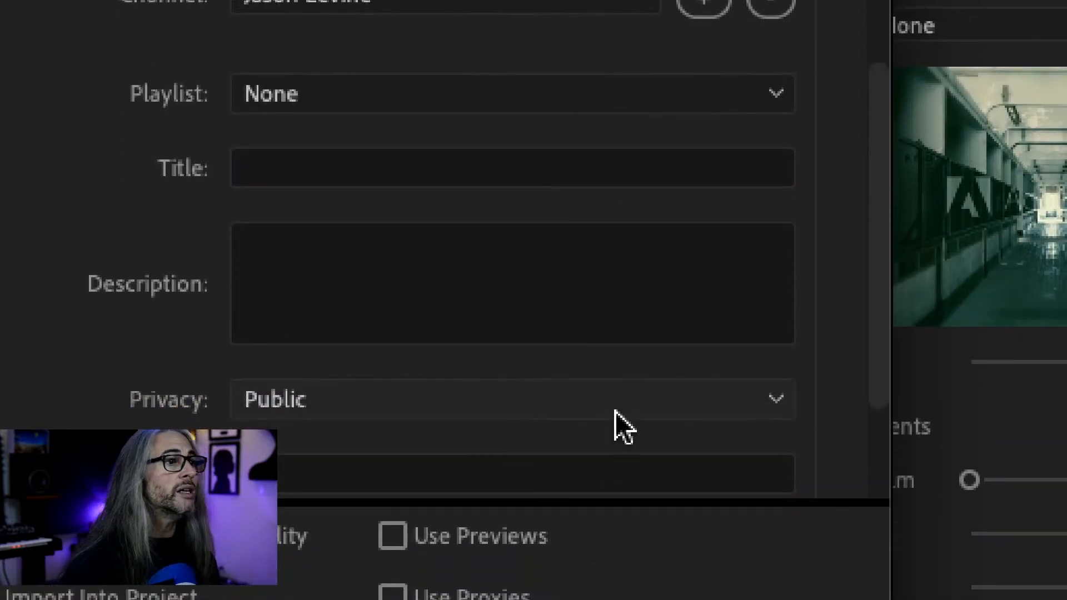
- Set the YouTube custom thumbnail to a frame from the source video, using the current frame
{"action": "left_click_drag", "start_coordinate": [867, 362], "coordinate": [886, 471]}
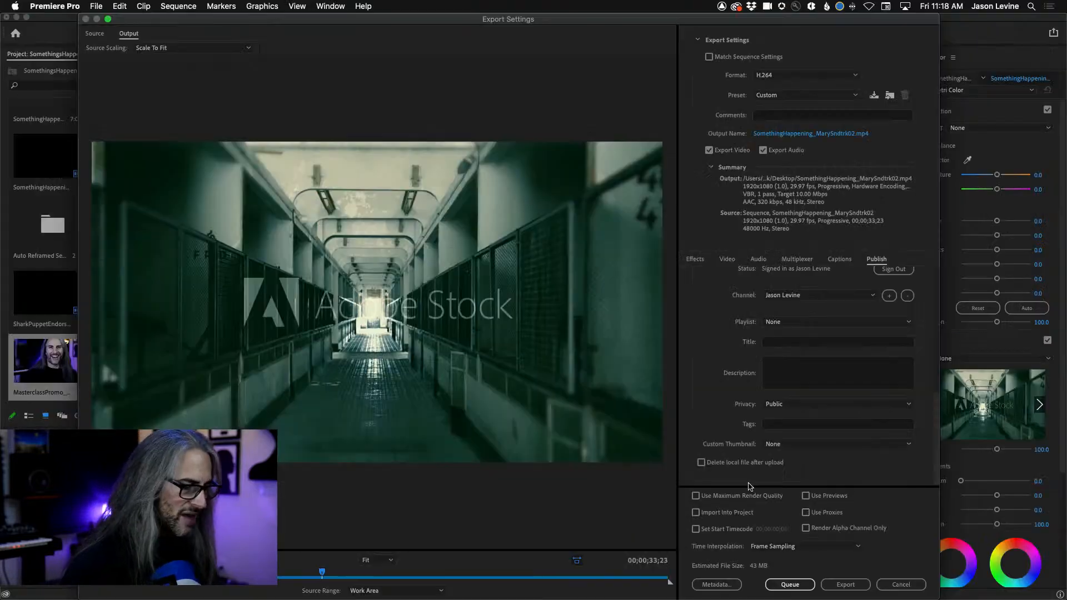
{"action": "left_click", "coordinate": [890, 444]}
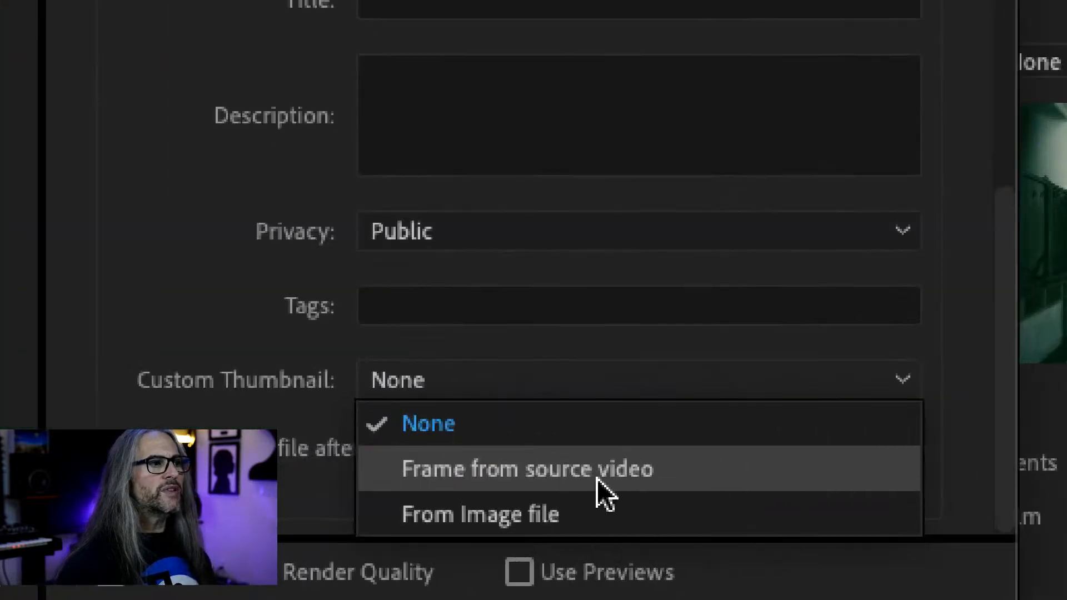
{"action": "left_click", "coordinate": [751, 481]}
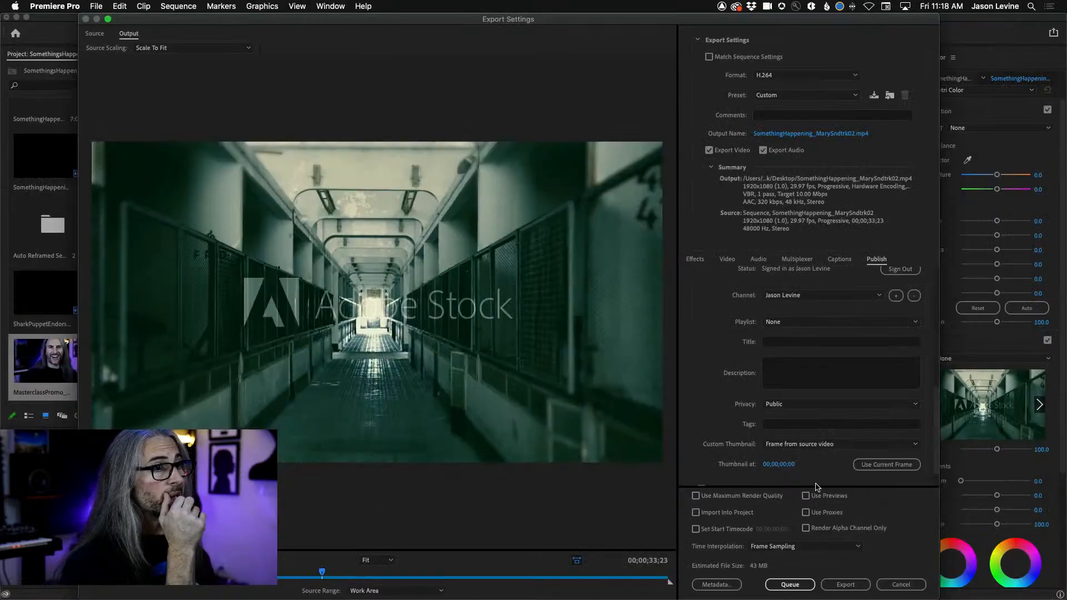
{"action": "left_click", "coordinate": [888, 465]}
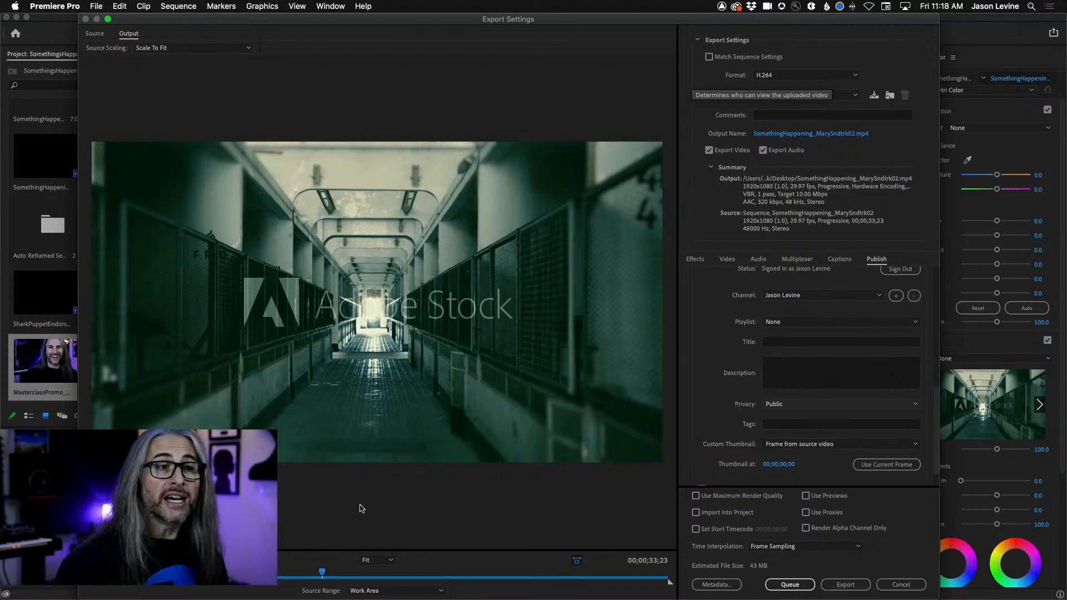
- Set the YouTube custom thumbnail to the image file SomethingHappeningThumb.jpg from the Just Play Music 2021 folder in Dropbox, previewing it first
{"action": "left_click", "coordinate": [891, 446]}
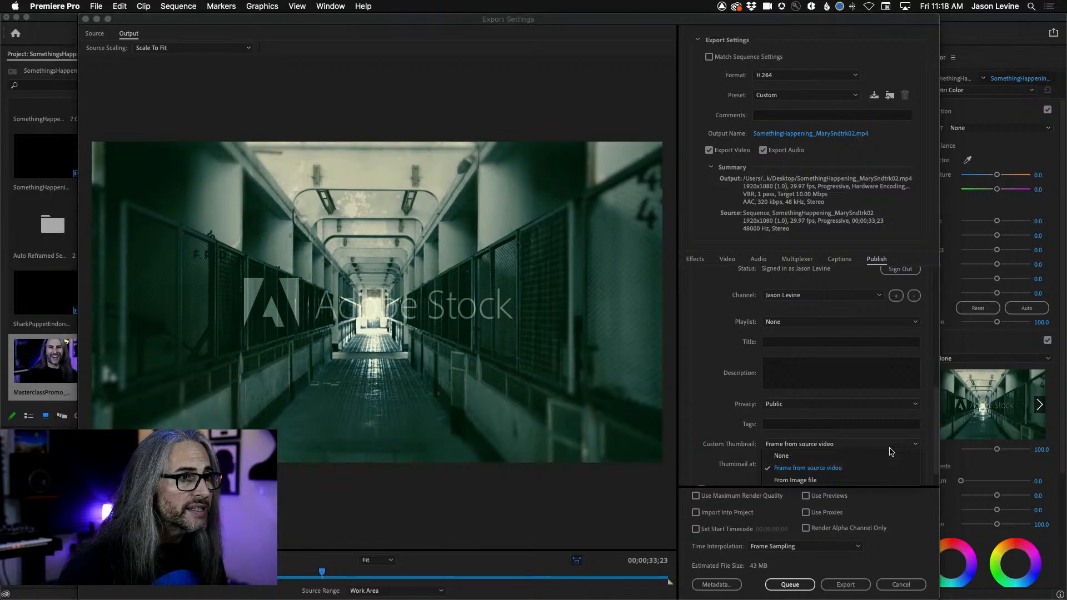
{"action": "left_click", "coordinate": [820, 482]}
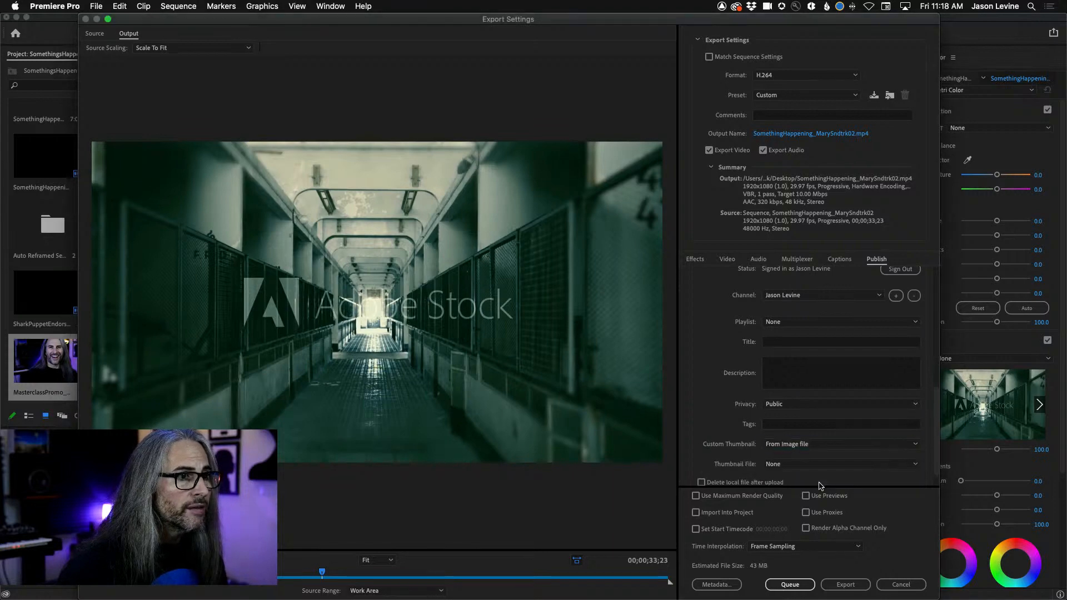
{"action": "left_click", "coordinate": [890, 465]}
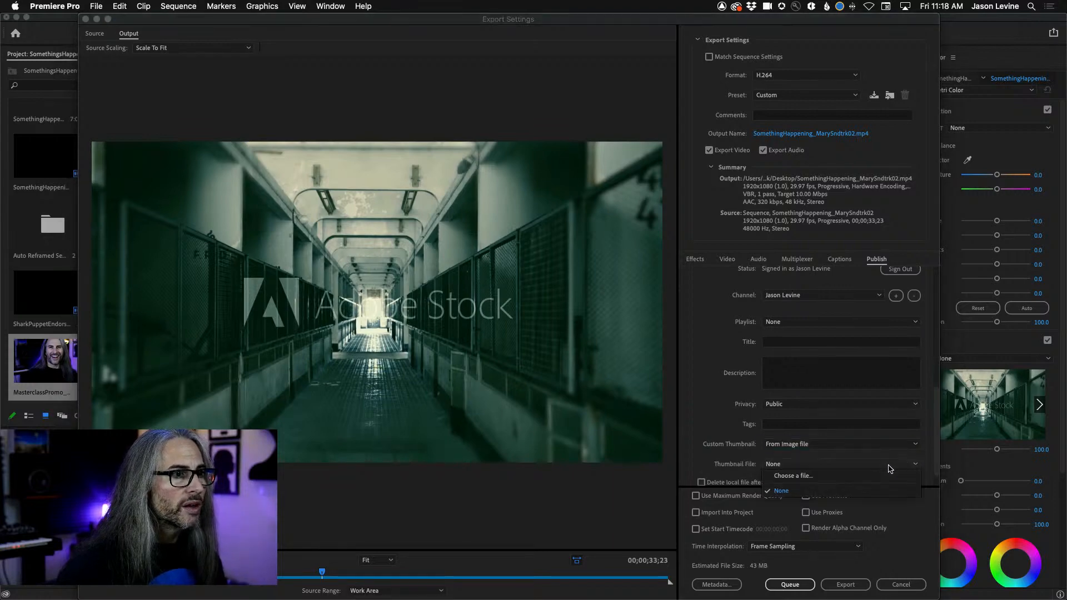
{"action": "left_click", "coordinate": [798, 476]}
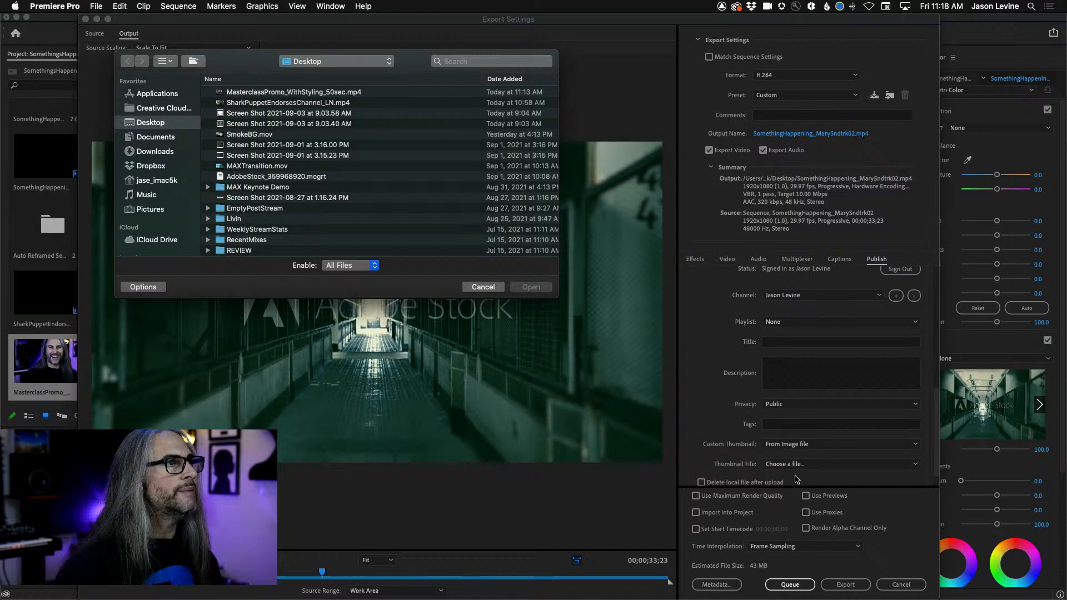
{"action": "left_click", "coordinate": [151, 165]}
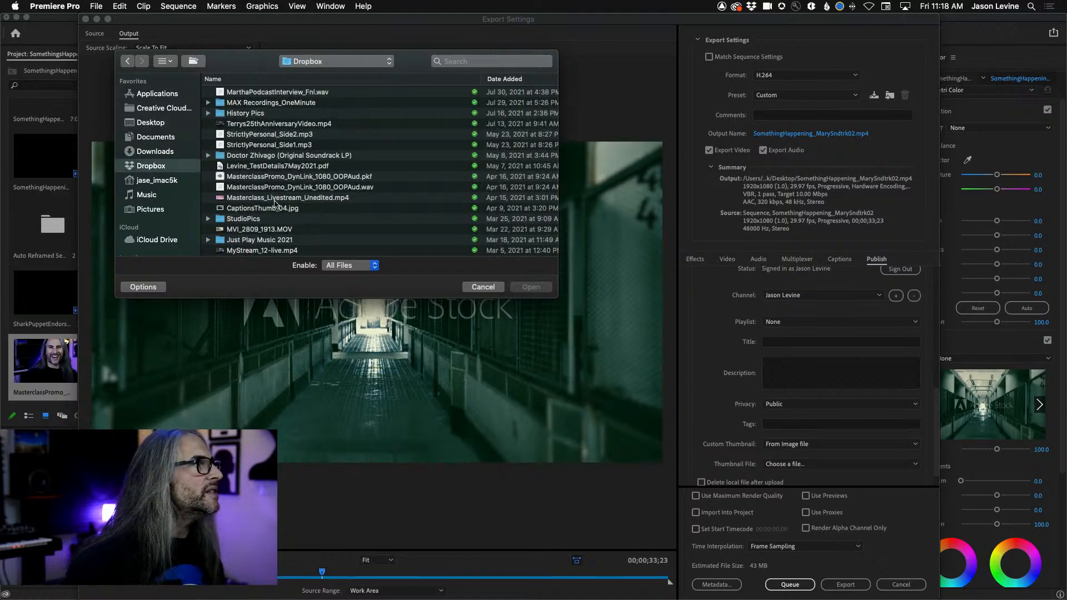
{"action": "double_click", "coordinate": [288, 240]}
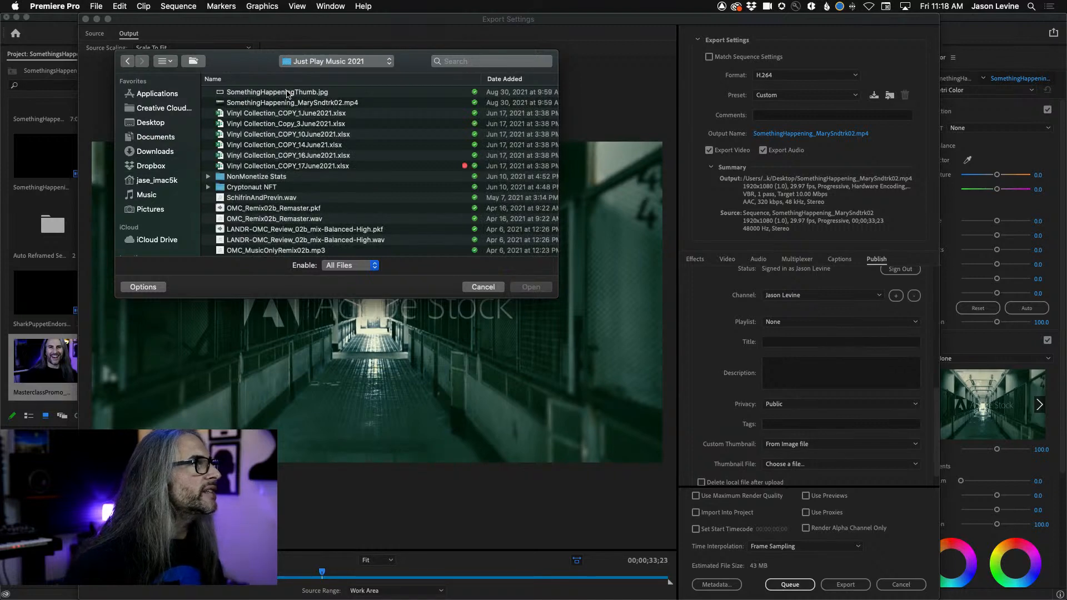
{"action": "left_click", "coordinate": [288, 94]}
{"action": "key", "text": "space"}
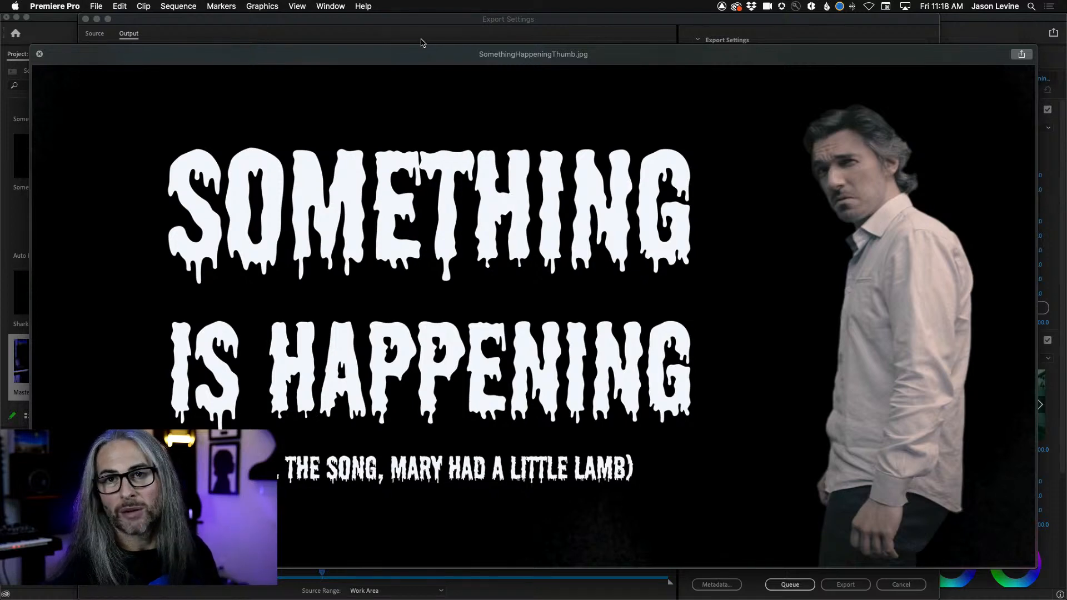
{"action": "key", "text": "space"}
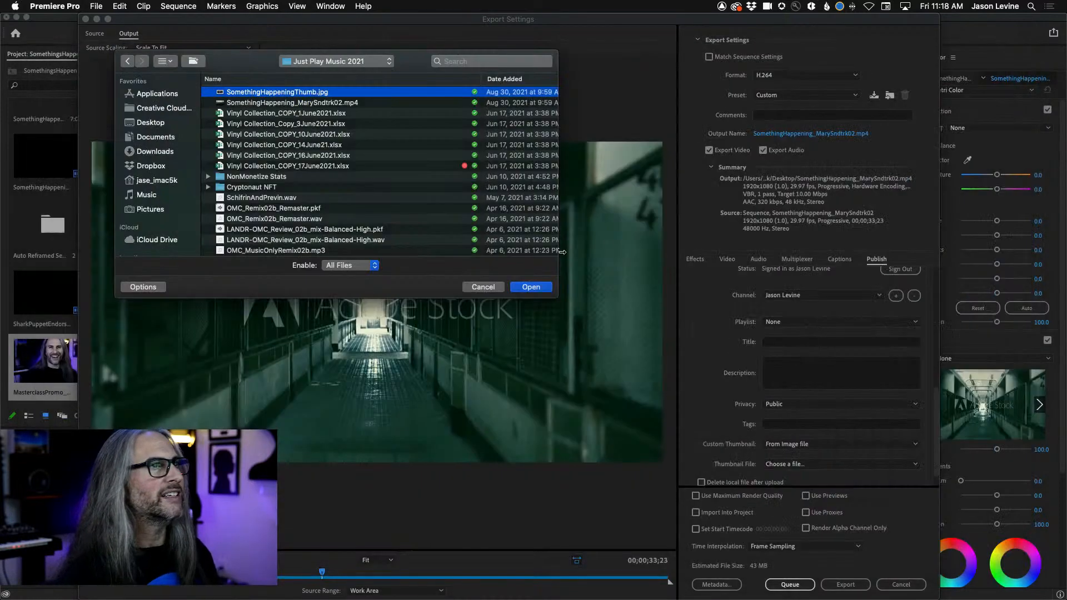
{"action": "left_click", "coordinate": [531, 287]}
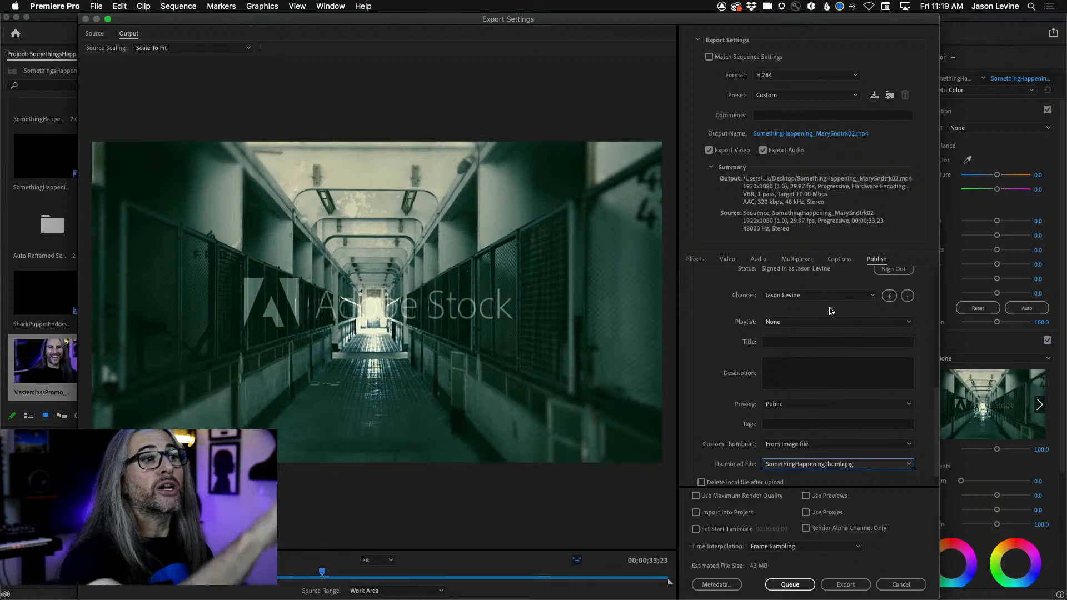
- Examine the options for saving the export settings as a preset, and leave the export settings without saving or exporting
{"action": "left_click", "coordinate": [874, 95]}
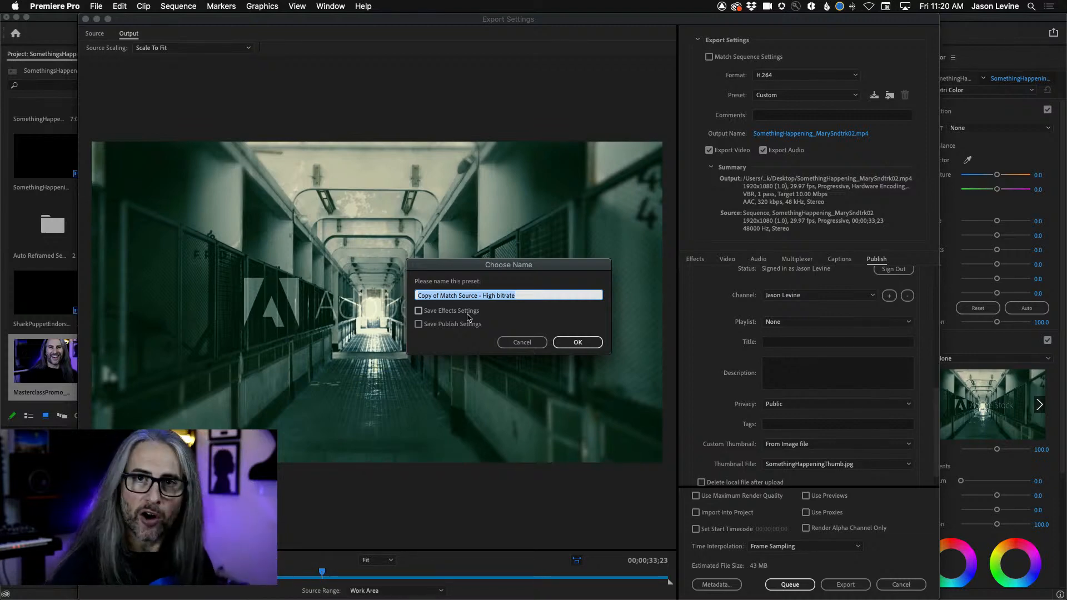
{"action": "left_click", "coordinate": [522, 342]}
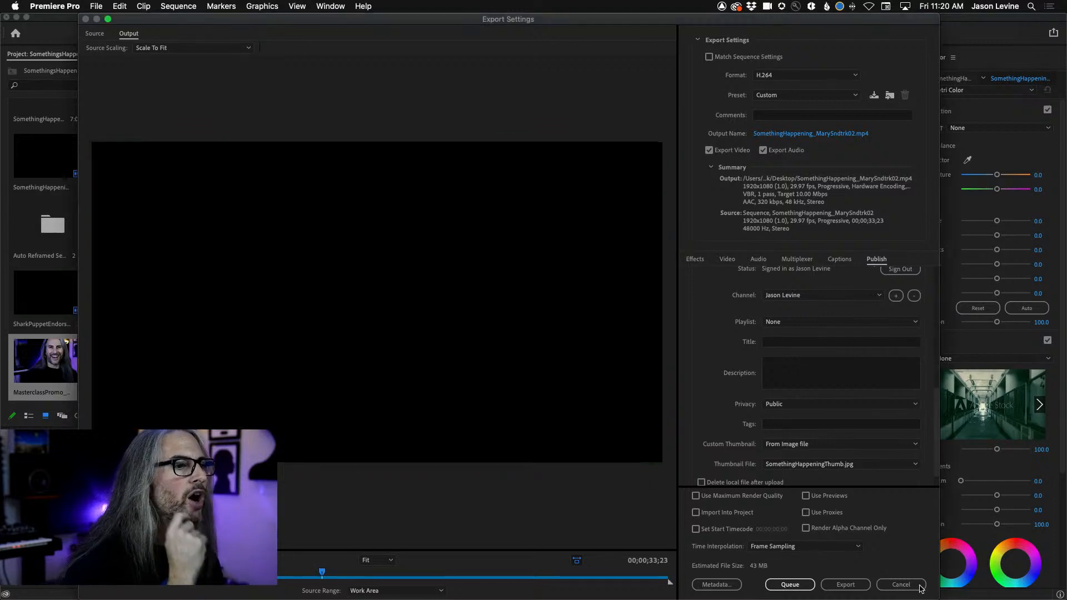
{"action": "left_click", "coordinate": [911, 586]}
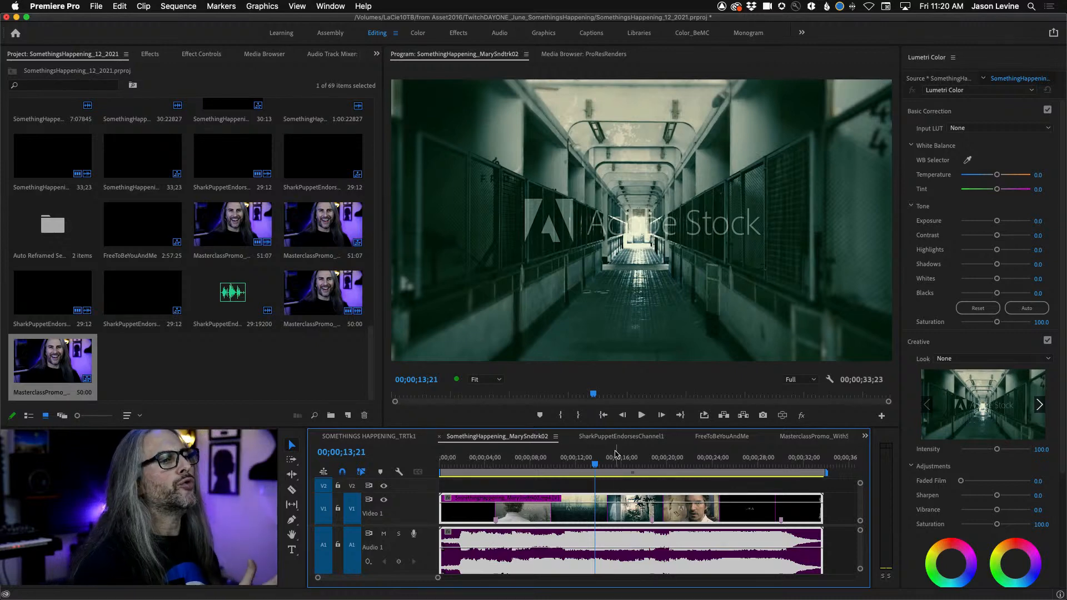
- Open the SOMETHINGS HAPPENING_TRTk1 sequence and review its widescreen framing up to 00:00:15:02 and its full track layout
{"action": "left_click", "coordinate": [349, 438]}
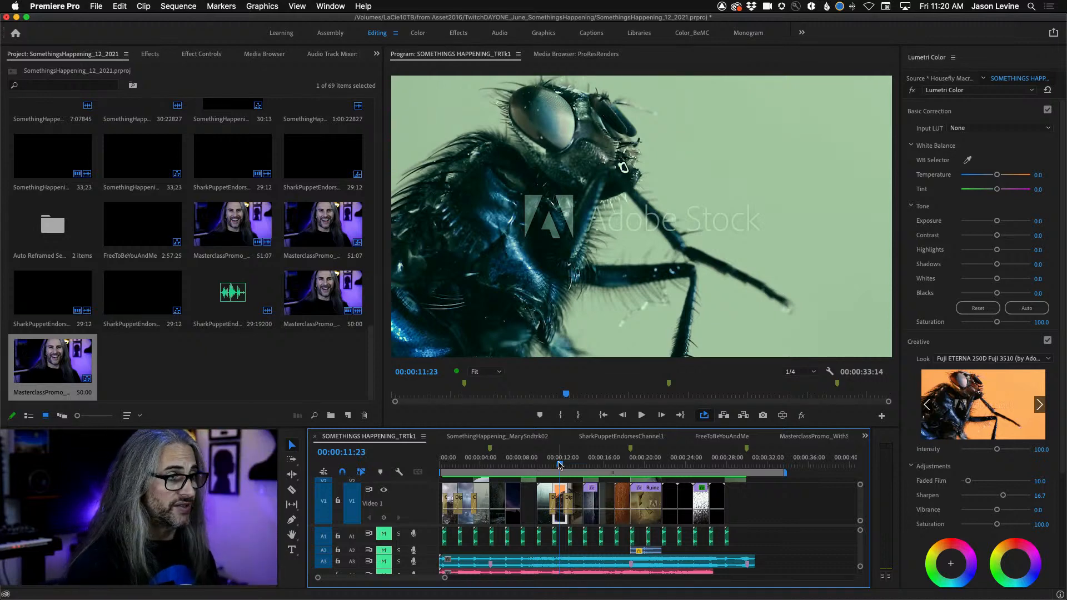
{"action": "left_click_drag", "start_coordinate": [559, 466], "coordinate": [594, 463]}
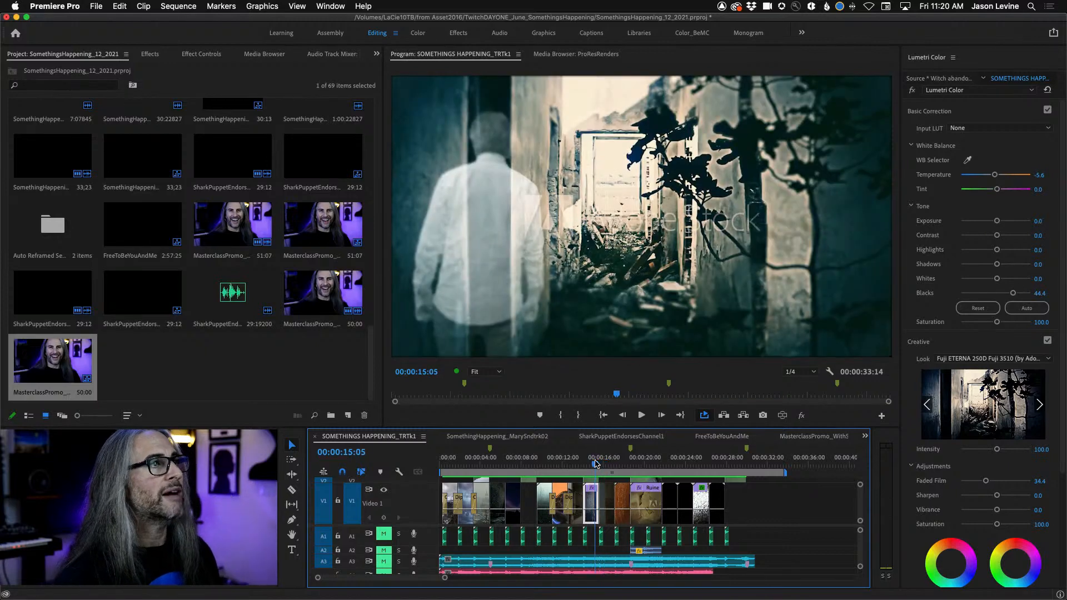
{"action": "mouse_move", "coordinate": [595, 463]}
{"action": "left_mouse_down"}
{"action": "mouse_move", "coordinate": [701, 462]}
{"action": "mouse_move", "coordinate": [520, 464]}
{"action": "mouse_move", "coordinate": [594, 465]}
{"action": "left_mouse_up"}
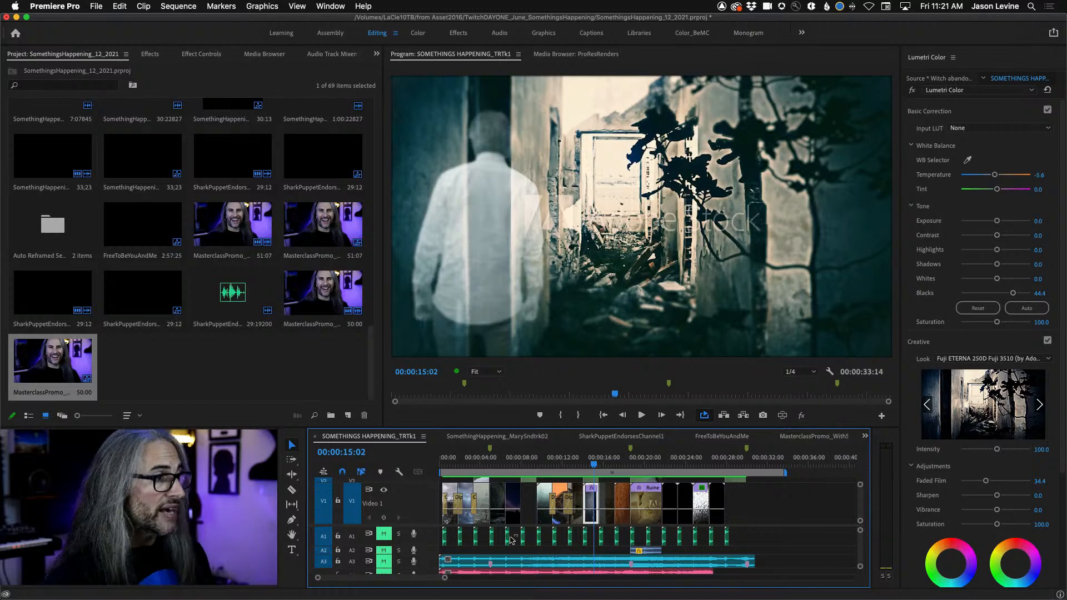
{"action": "key", "text": "grave"}
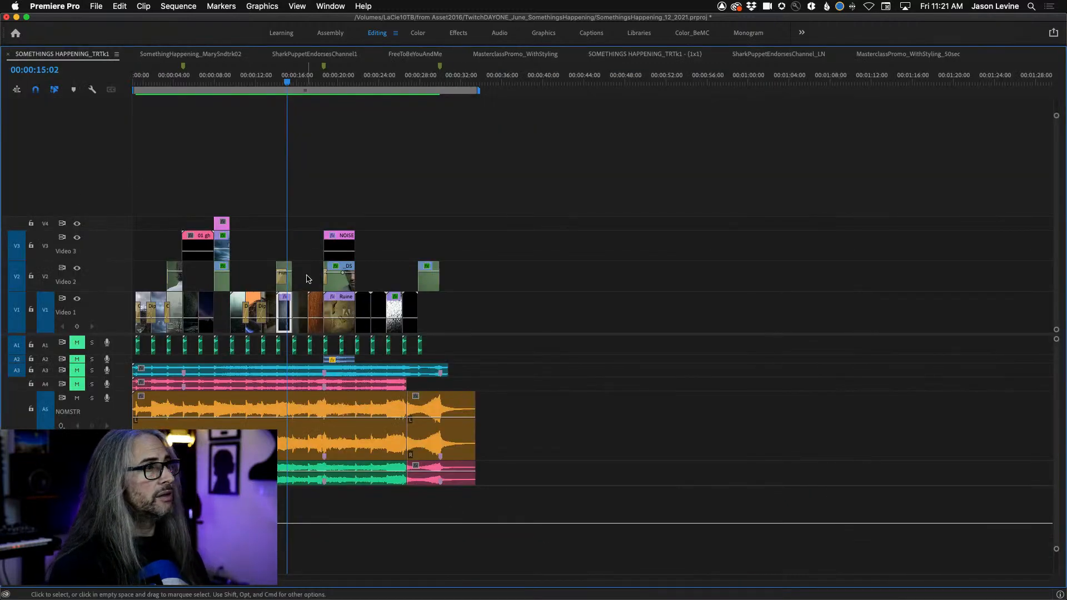
{"action": "key", "text": "grave"}
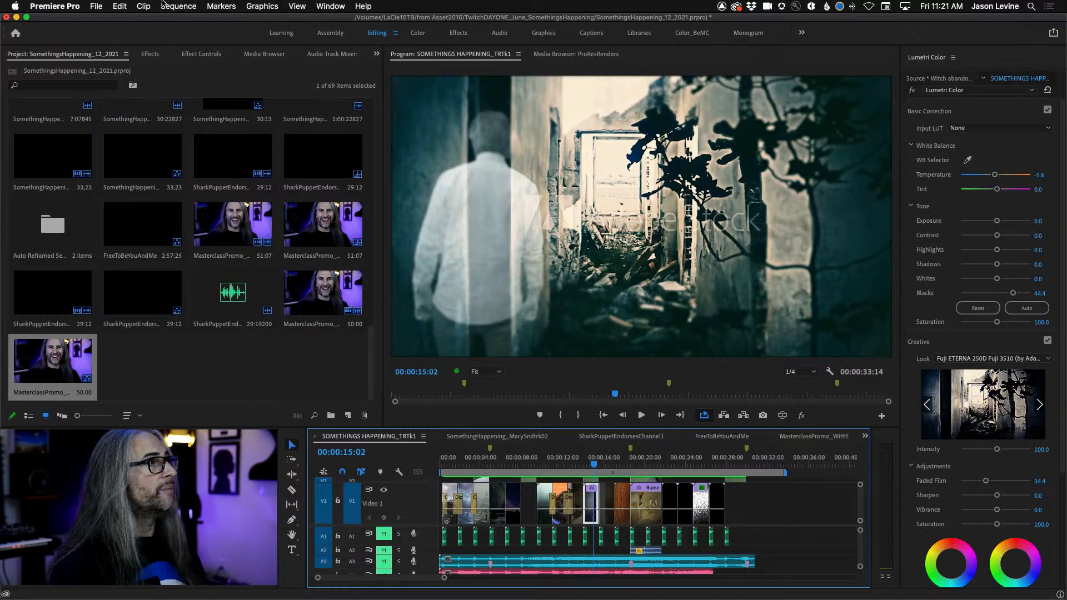
- Examine the target aspect ratio and motion tracking choices of Auto Reframe Sequence, and leave without creating a sequence
{"action": "left_click", "coordinate": [176, 6]}
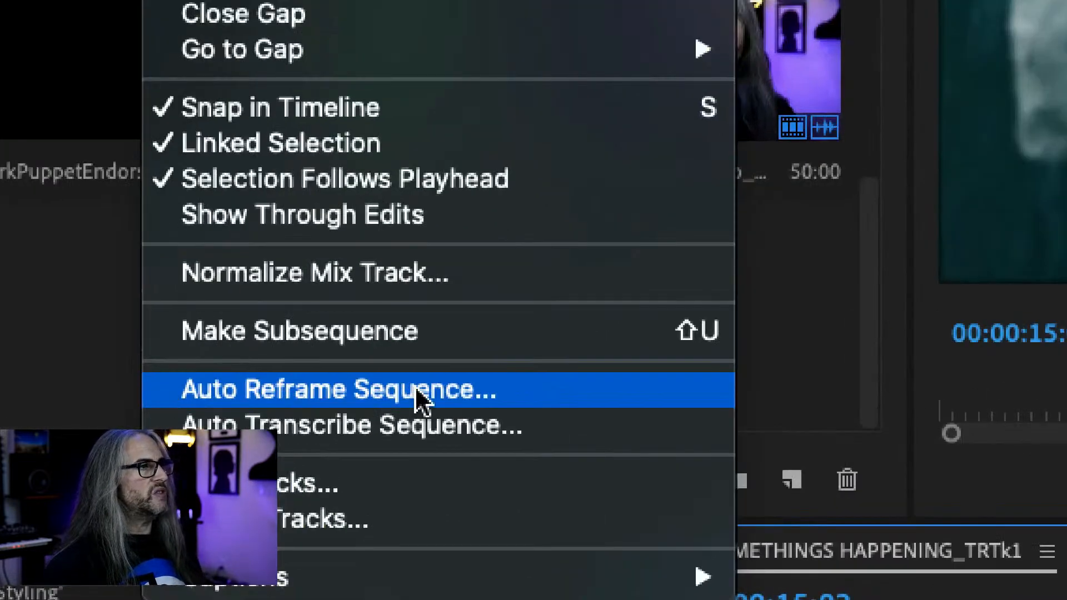
{"action": "left_click", "coordinate": [421, 395]}
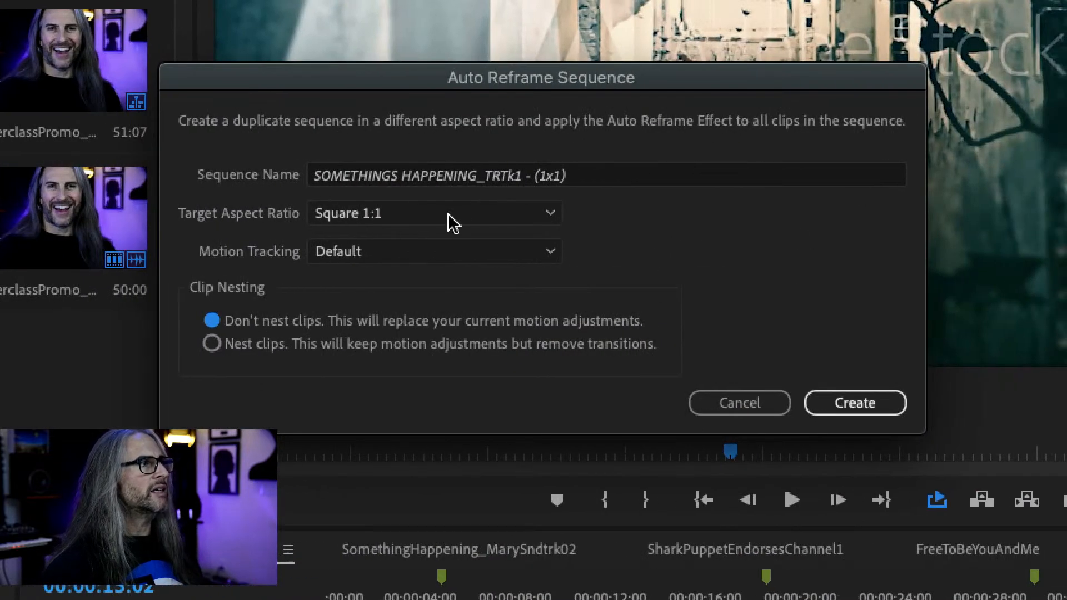
{"action": "left_click", "coordinate": [459, 214]}
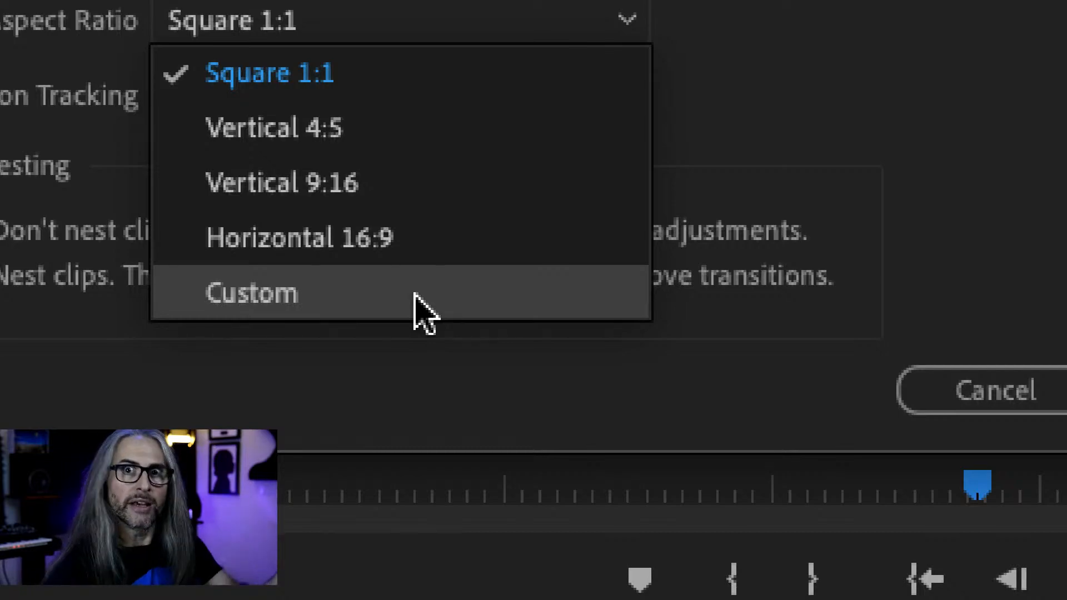
{"action": "left_click", "coordinate": [802, 32]}
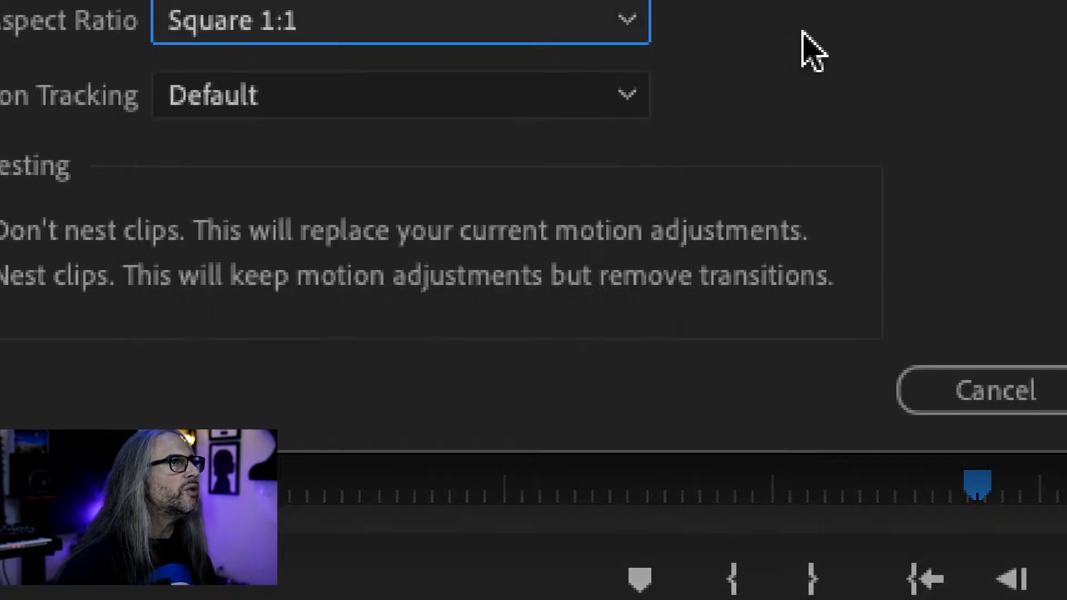
{"action": "left_click", "coordinate": [497, 307]}
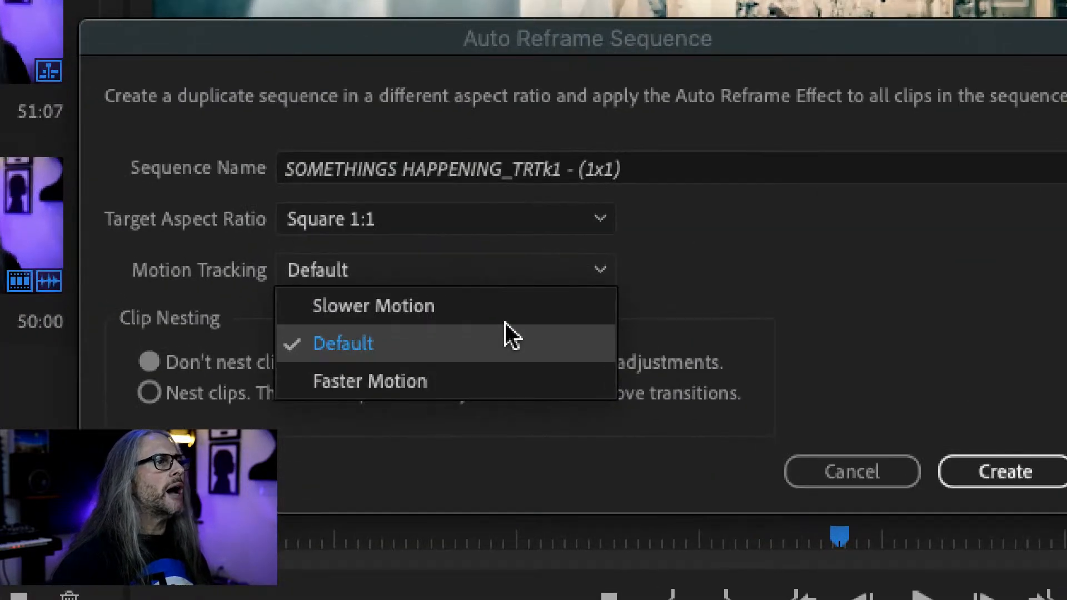
{"action": "left_click", "coordinate": [510, 335]}
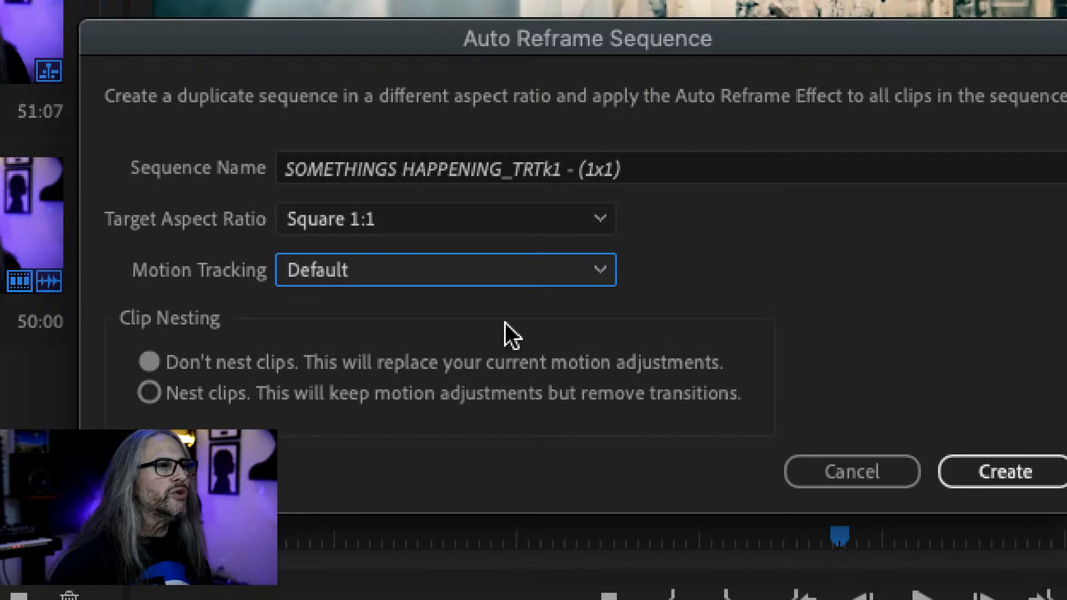
{"action": "left_click", "coordinate": [561, 269]}
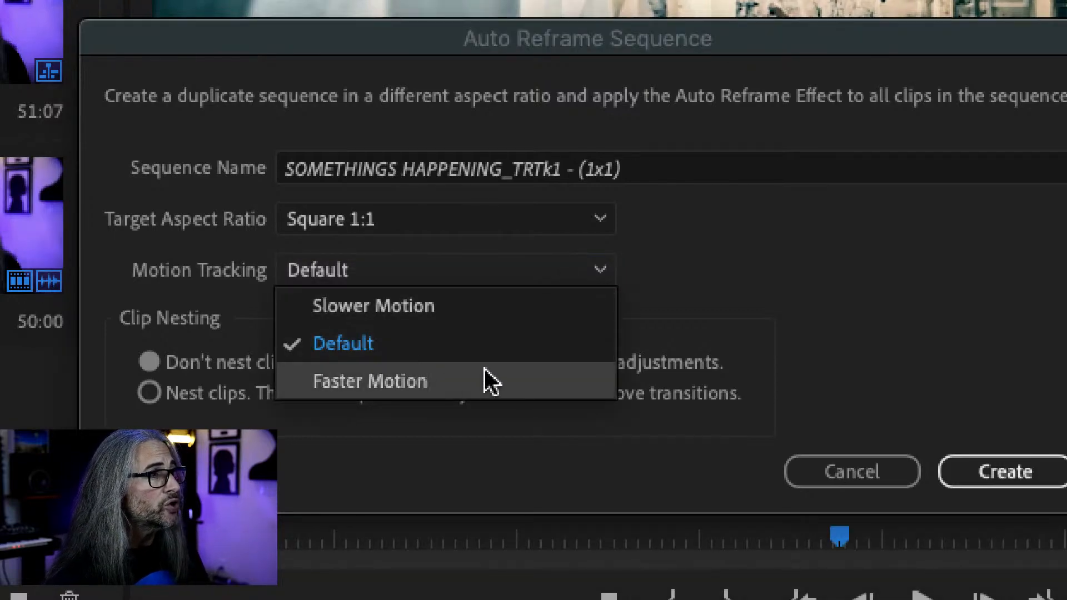
{"action": "left_click", "coordinate": [682, 244]}
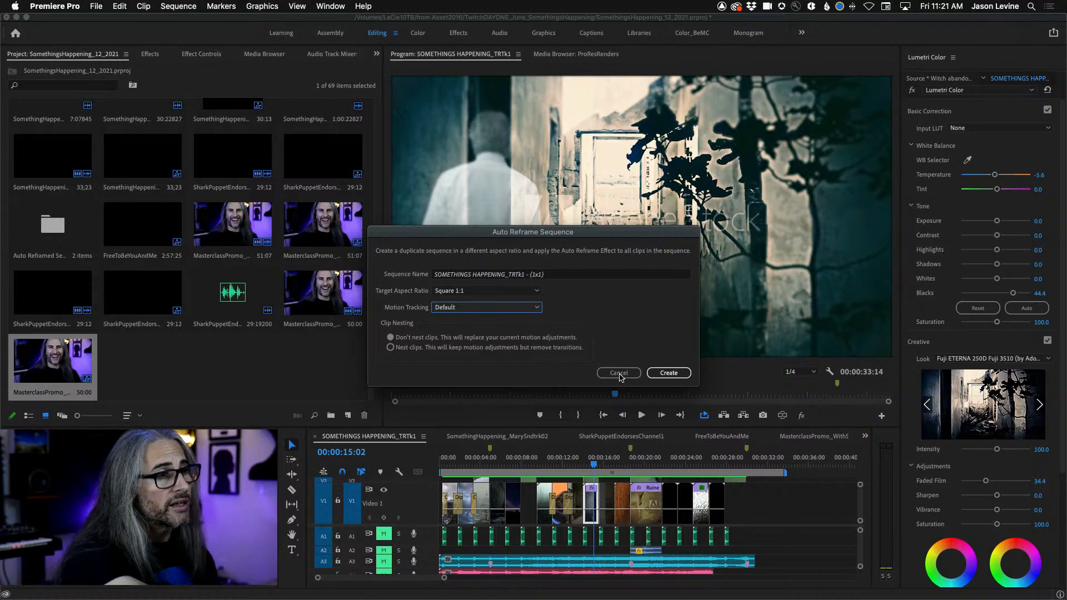
{"action": "left_click", "coordinate": [619, 374]}
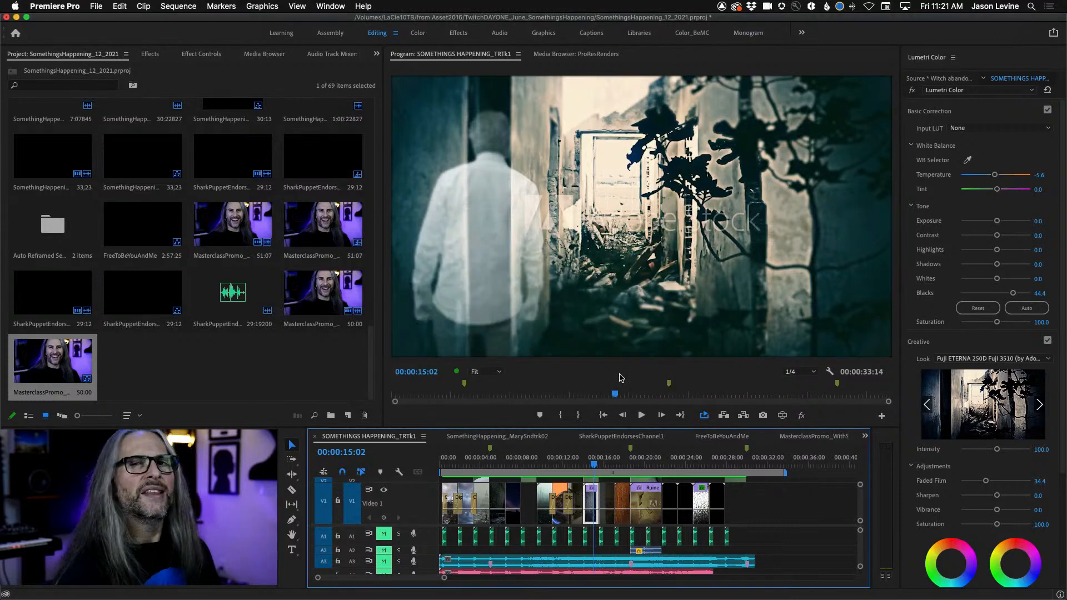
- Open the SOMETHINGS HAPPENING_TRTk1 - (1x1) sequence and inspect its full track layout
{"action": "left_click", "coordinate": [865, 437]}
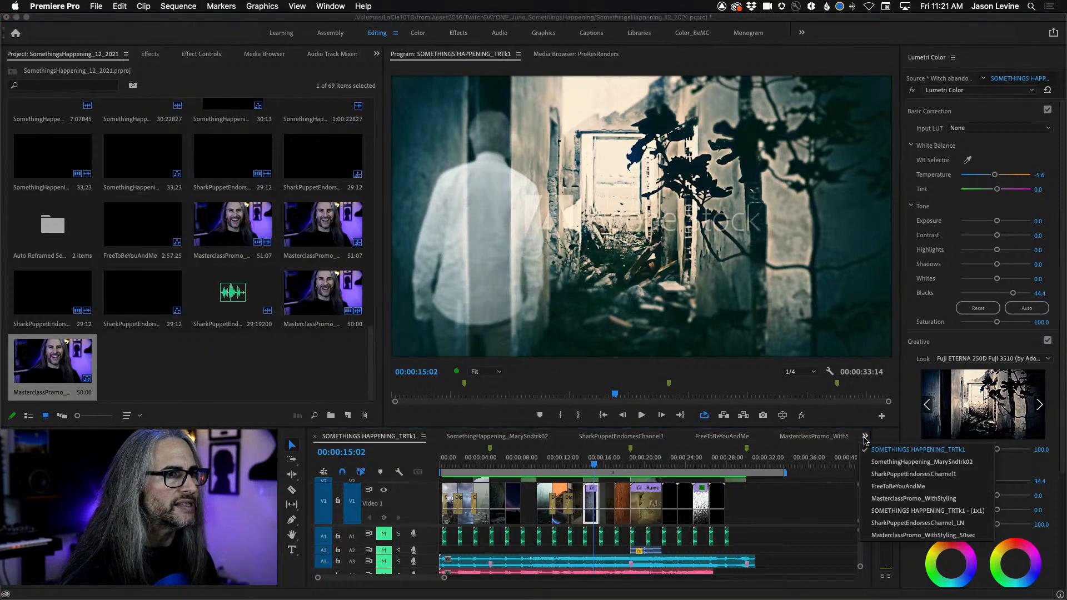
{"action": "left_click", "coordinate": [938, 510]}
{"action": "key", "text": "grave"}
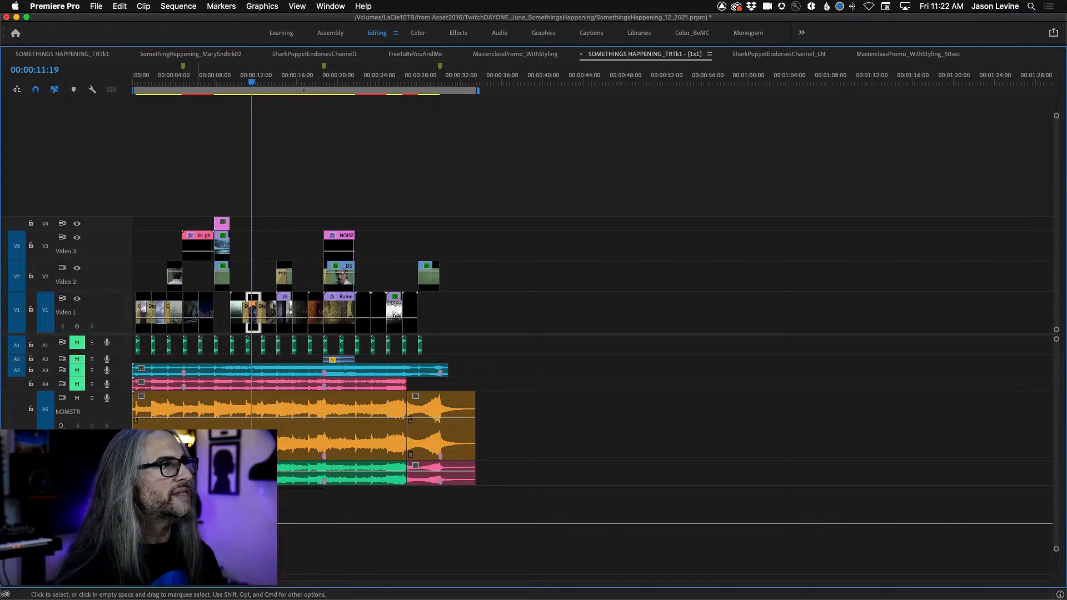
{"action": "key", "text": "grave"}
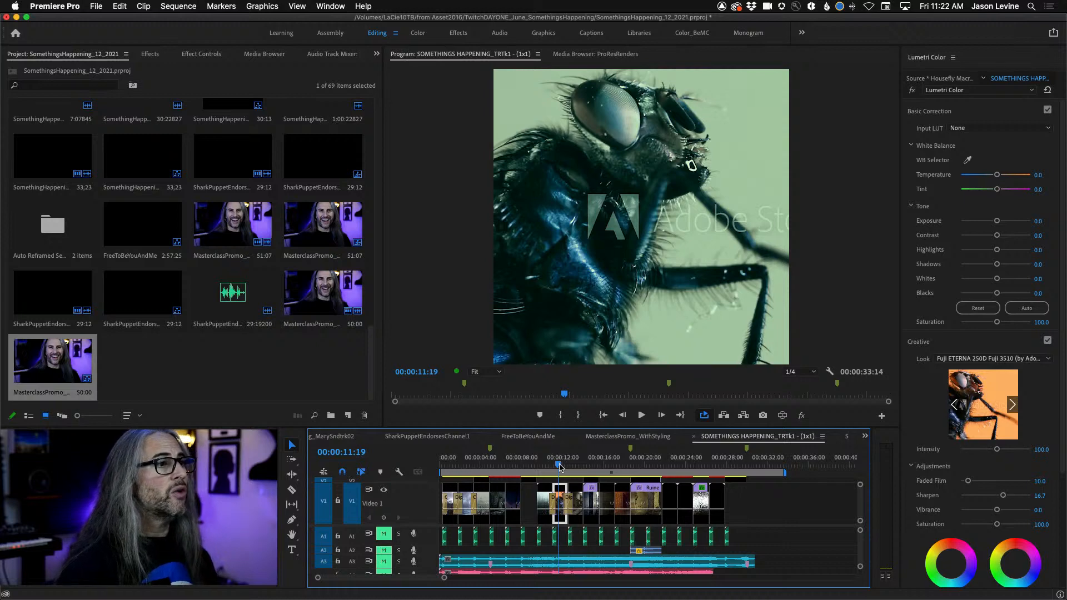
- Scrub through the first 12 seconds of the square sequence to check how its clips are reframed
{"action": "left_click_drag", "start_coordinate": [559, 467], "coordinate": [469, 463]}
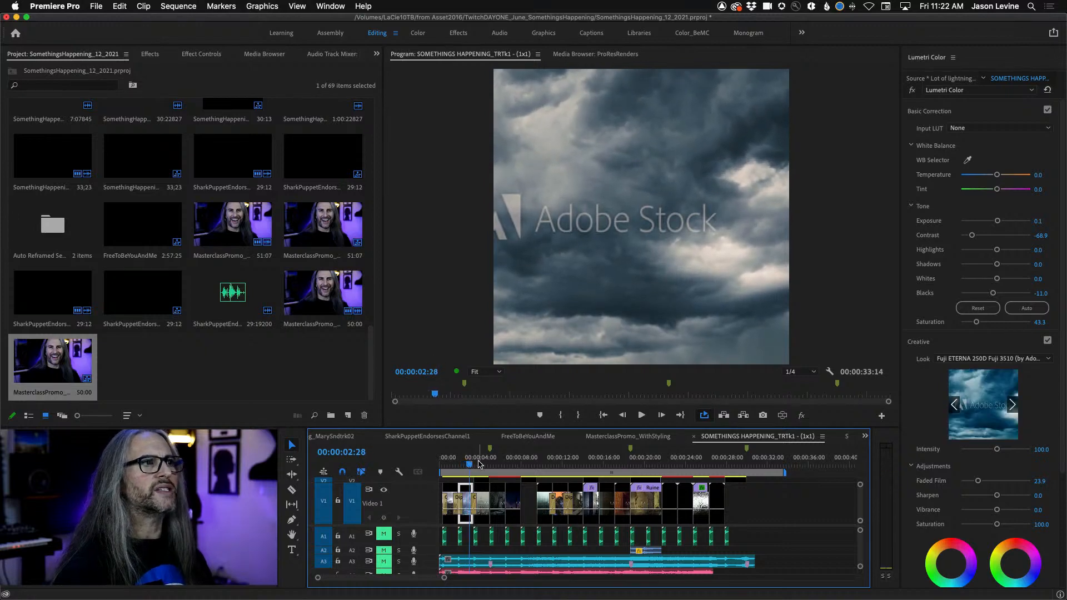
{"action": "left_click", "coordinate": [477, 464]}
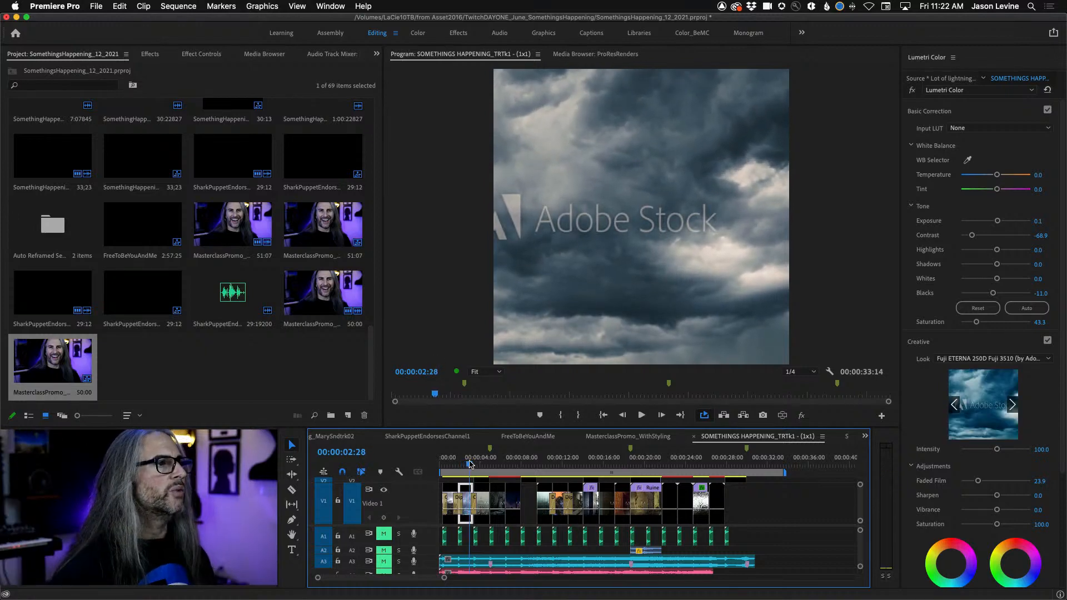
{"action": "left_click_drag", "start_coordinate": [477, 464], "coordinate": [531, 461]}
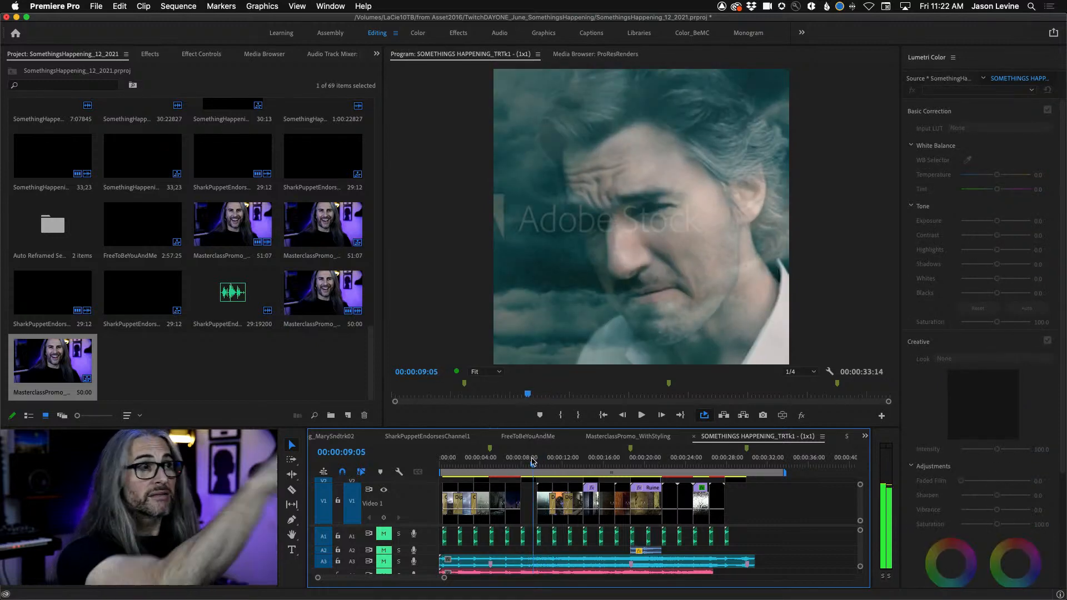
{"action": "left_click_drag", "start_coordinate": [532, 461], "coordinate": [554, 465]}
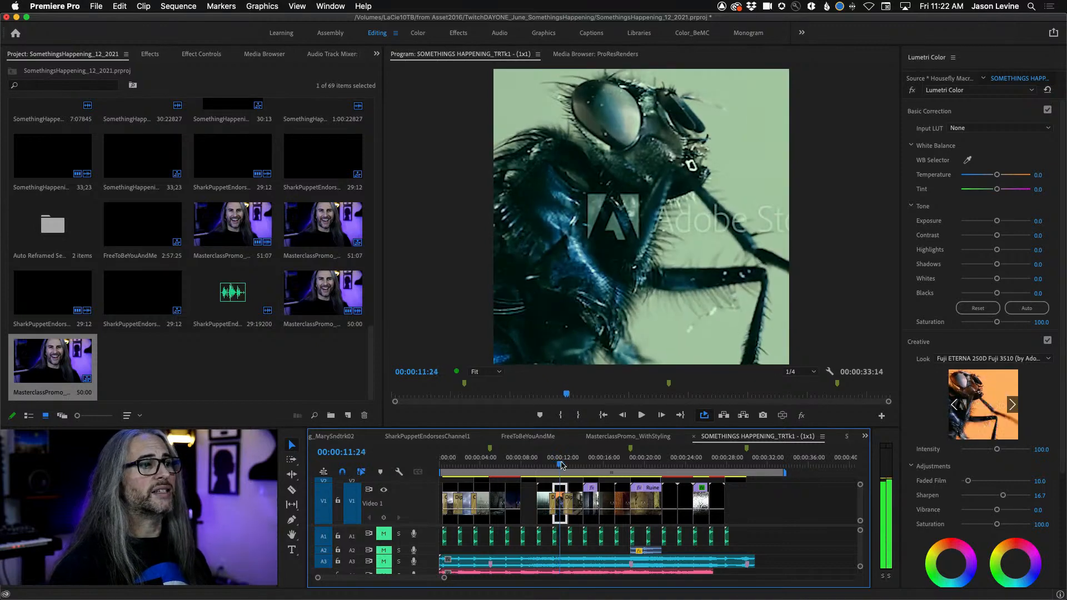
- Examine the Auto Reframe effect settings on the abandoned house clip at 00:00:14:19, and review the remaining clips up to 00:00:29:06
{"action": "left_click_drag", "start_coordinate": [559, 464], "coordinate": [589, 463]}
{"action": "left_click", "coordinate": [200, 55]}
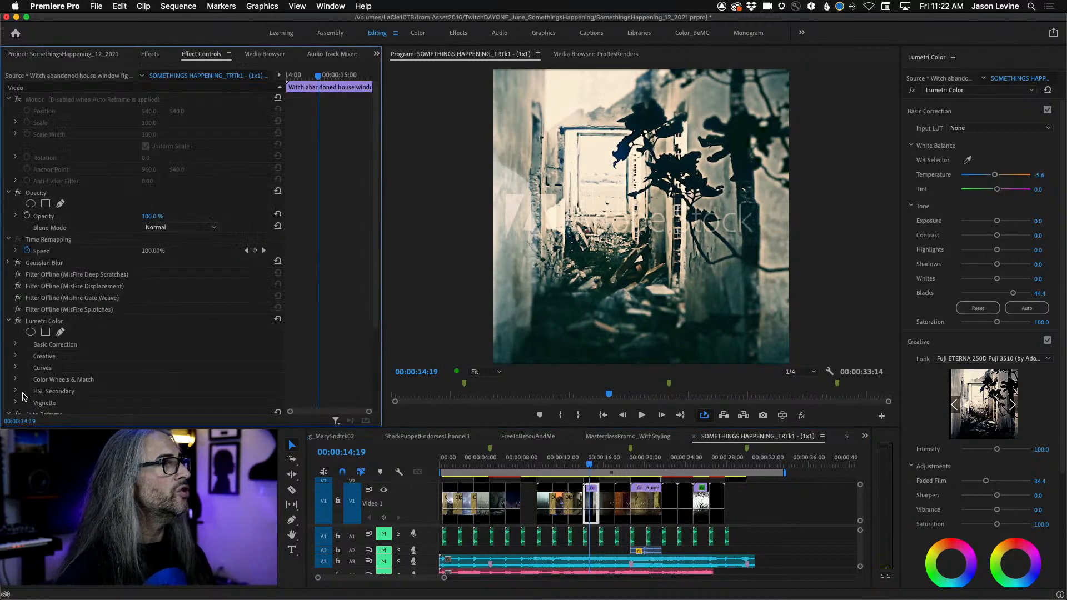
{"action": "scroll", "coordinate": [29, 349], "scroll_direction": "down", "scroll_amount": 4}
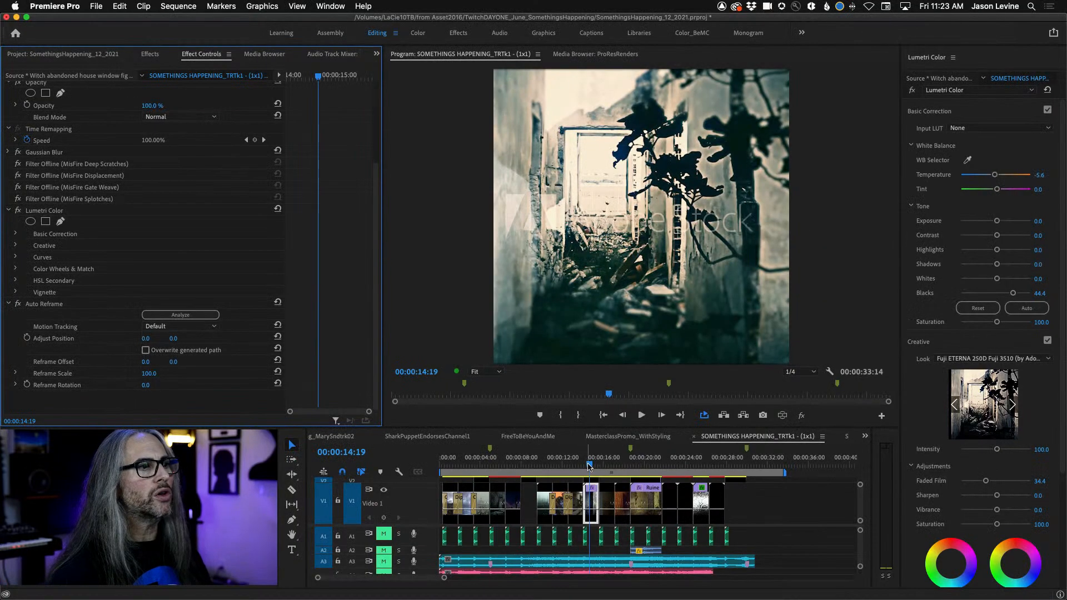
{"action": "left_click_drag", "start_coordinate": [589, 465], "coordinate": [737, 461]}
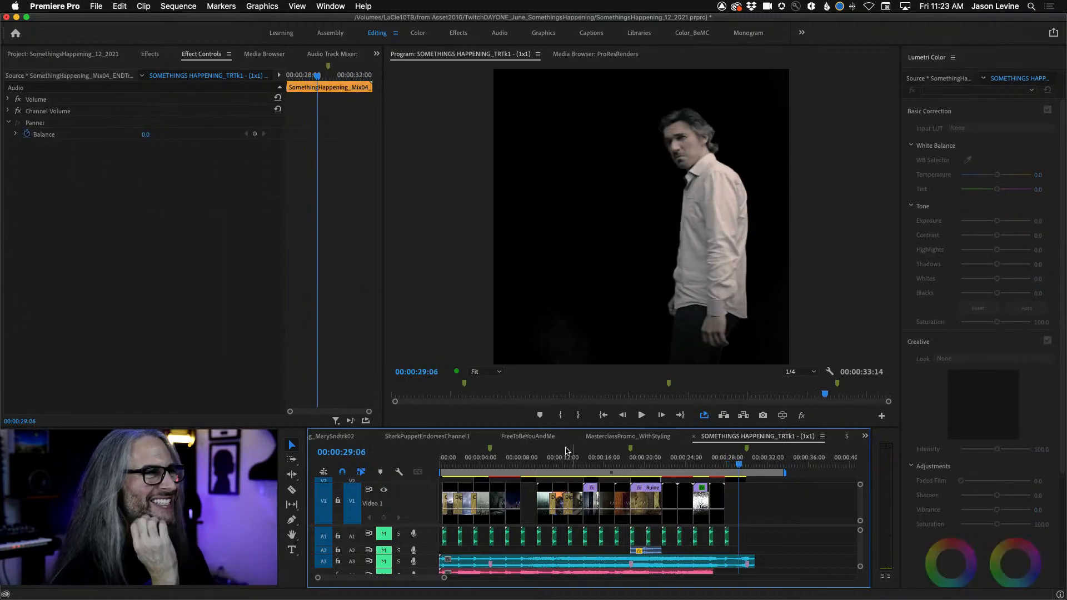
- Auto reframe the MasterclassPromo_WithStyling sequence into a new sequence with the Vertical 9:16 target aspect ratio
{"action": "left_click", "coordinate": [619, 437]}
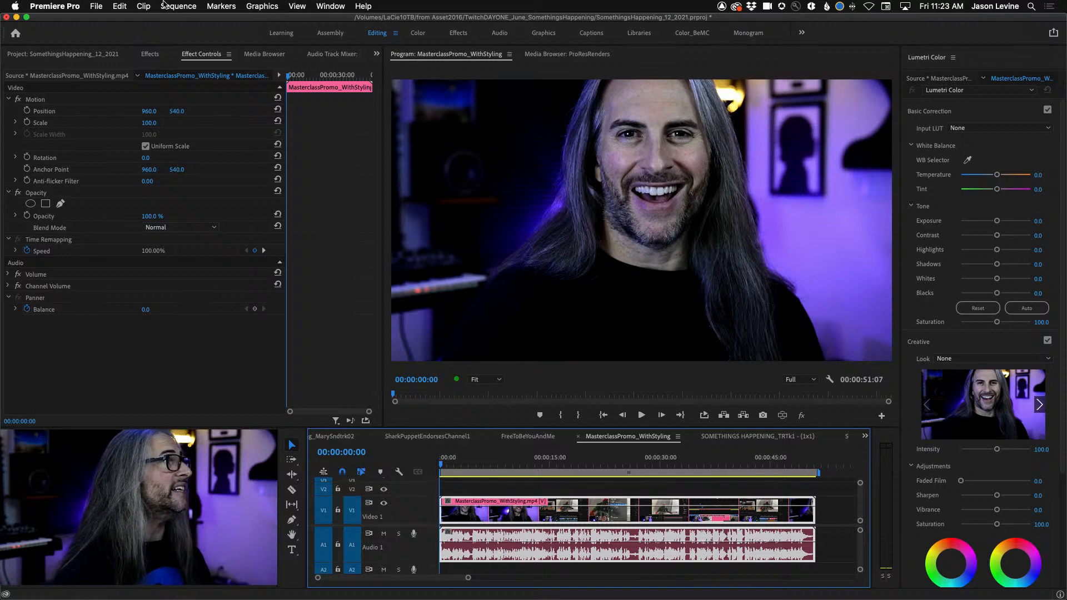
{"action": "left_click", "coordinate": [178, 6]}
{"action": "left_click", "coordinate": [214, 388]}
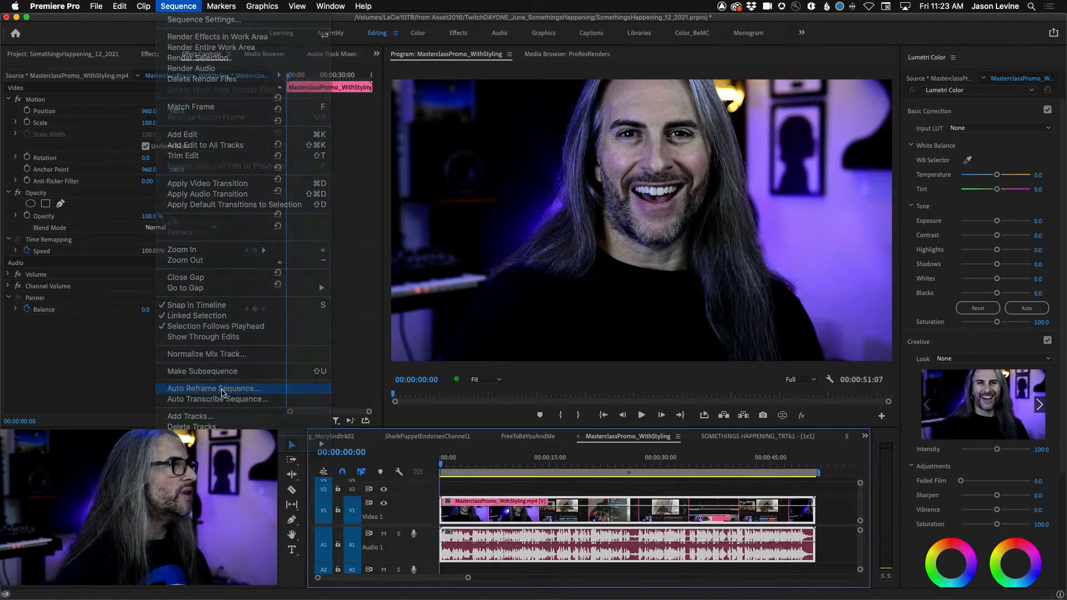
{"action": "left_click", "coordinate": [515, 293]}
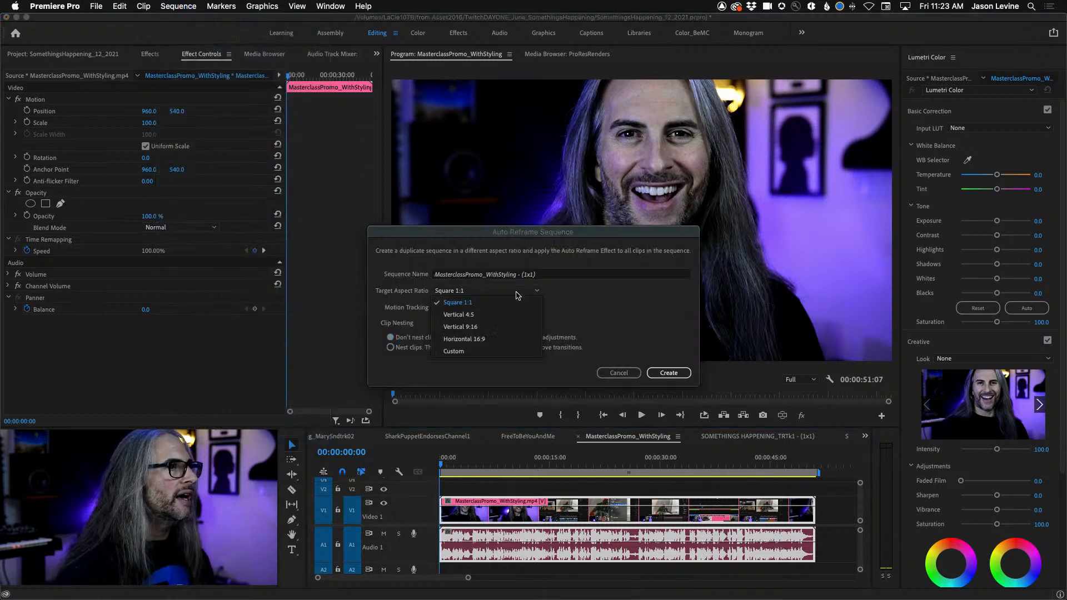
{"action": "left_click", "coordinate": [486, 333]}
{"action": "left_click", "coordinate": [677, 371]}
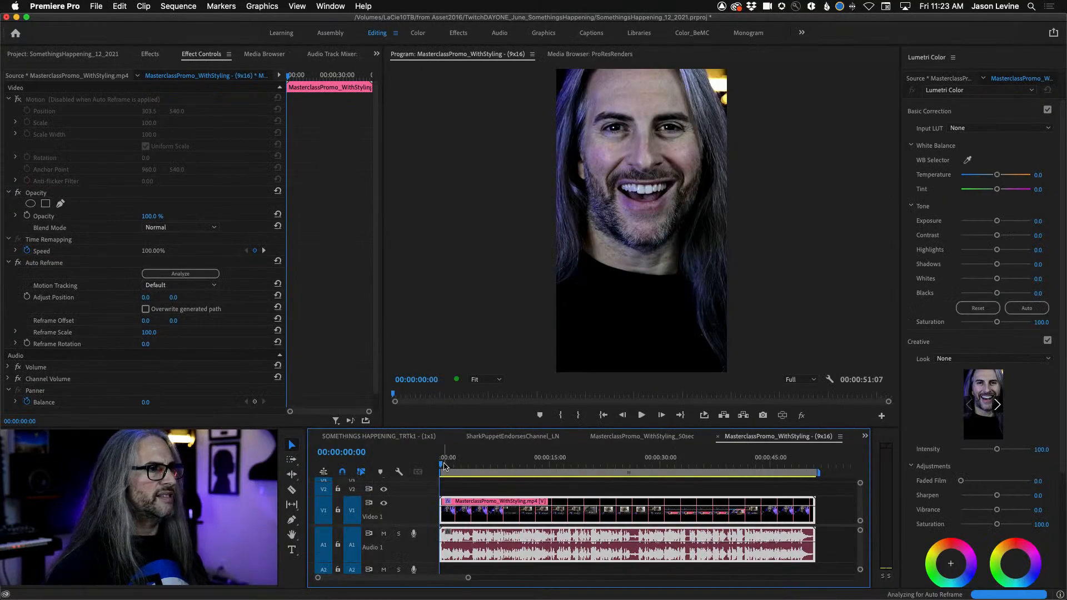
- Play and scrub through the vertical MasterclassPromo_WithStyling sequence up to 00:00:43:29 to check the reframing
{"action": "mouse_move", "coordinate": [443, 462]}
{"action": "left_mouse_down"}
{"action": "mouse_move", "coordinate": [763, 465]}
{"action": "mouse_move", "coordinate": [441, 465]}
{"action": "left_mouse_up"}
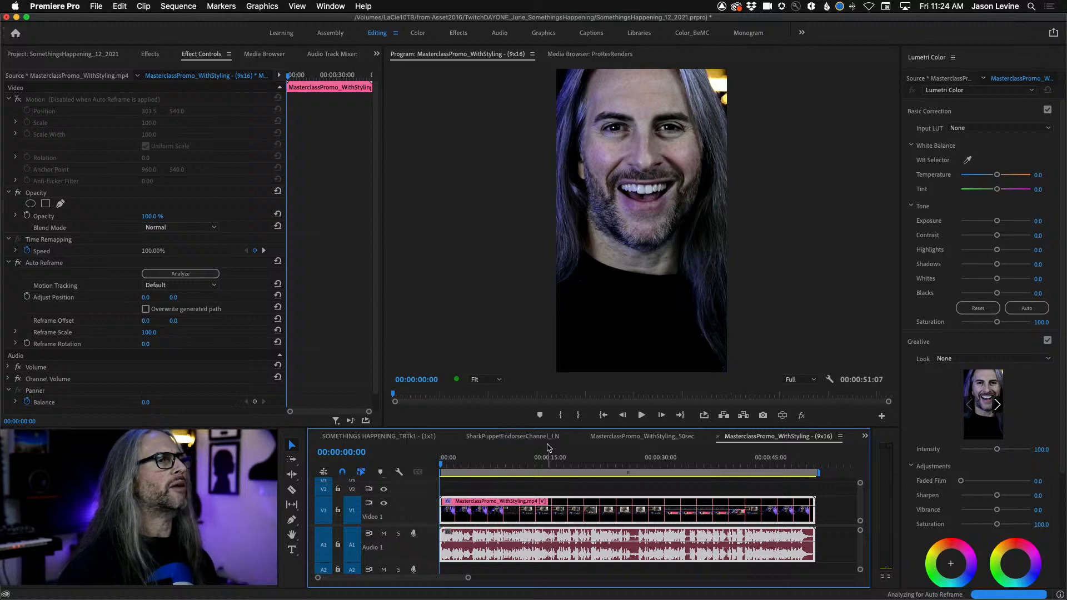
{"action": "key", "text": "space"}
{"action": "key", "text": "space"}
{"action": "left_click_drag", "start_coordinate": [444, 466], "coordinate": [649, 444]}
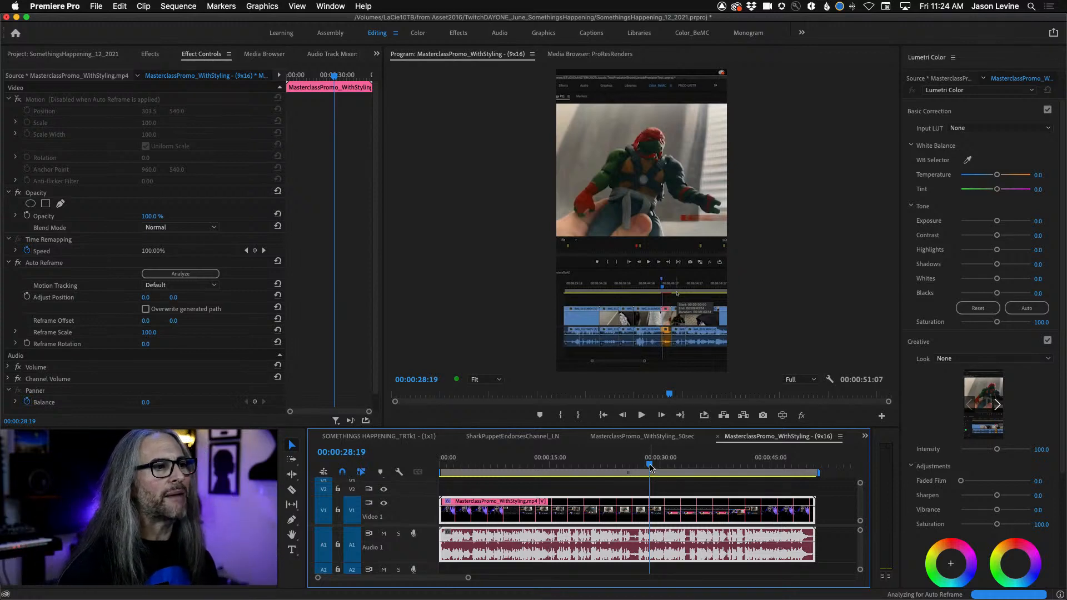
{"action": "left_click_drag", "start_coordinate": [652, 468], "coordinate": [696, 463]}
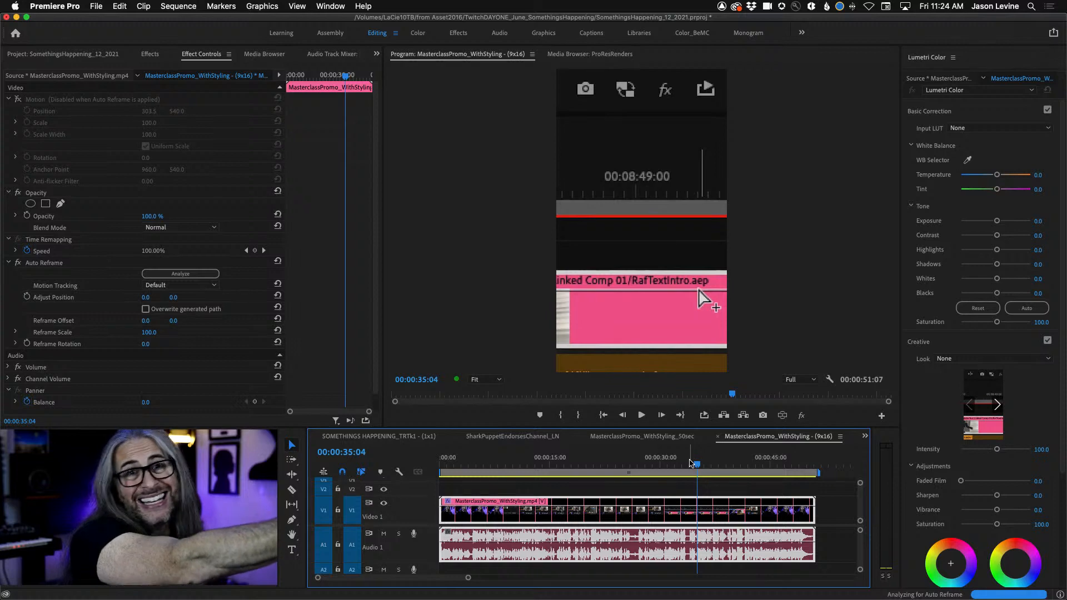
{"action": "left_click_drag", "start_coordinate": [698, 468], "coordinate": [772, 469]}
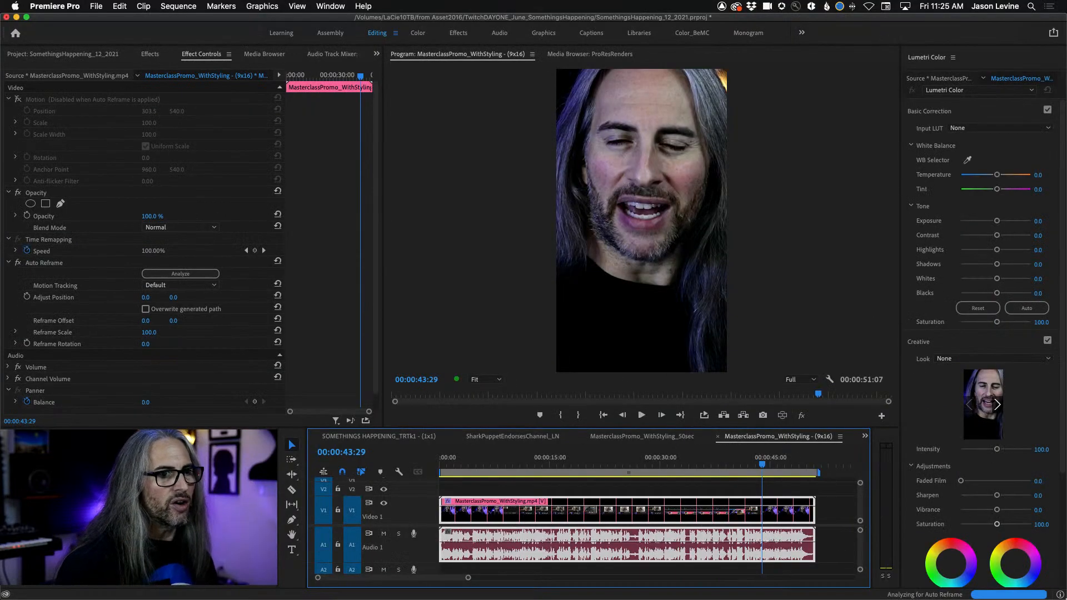
- Clear all entries from the events list, close it, and preview the vertical sequence up to 00:00:46:03
{"action": "double_click", "coordinate": [1060, 594]}
{"action": "left_click", "coordinate": [385, 107]}
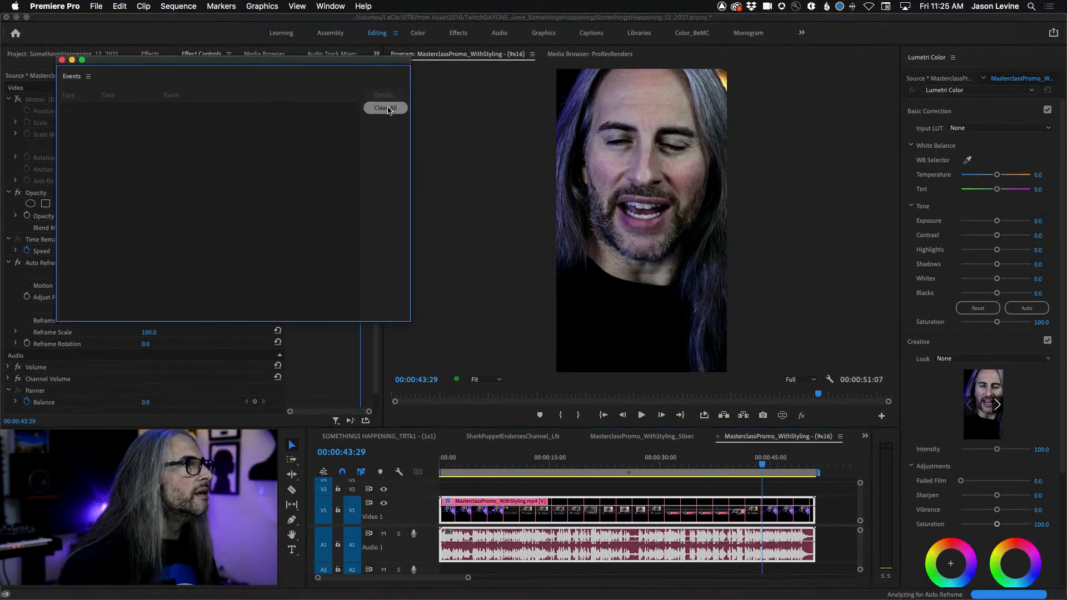
{"action": "left_click", "coordinate": [62, 60]}
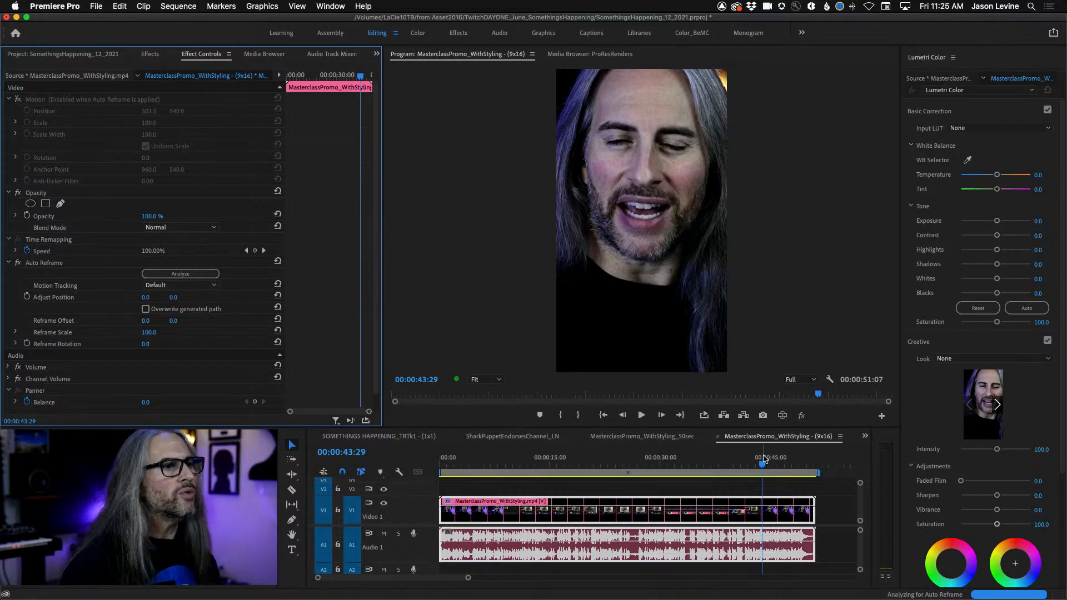
{"action": "left_click_drag", "start_coordinate": [763, 458], "coordinate": [780, 463]}
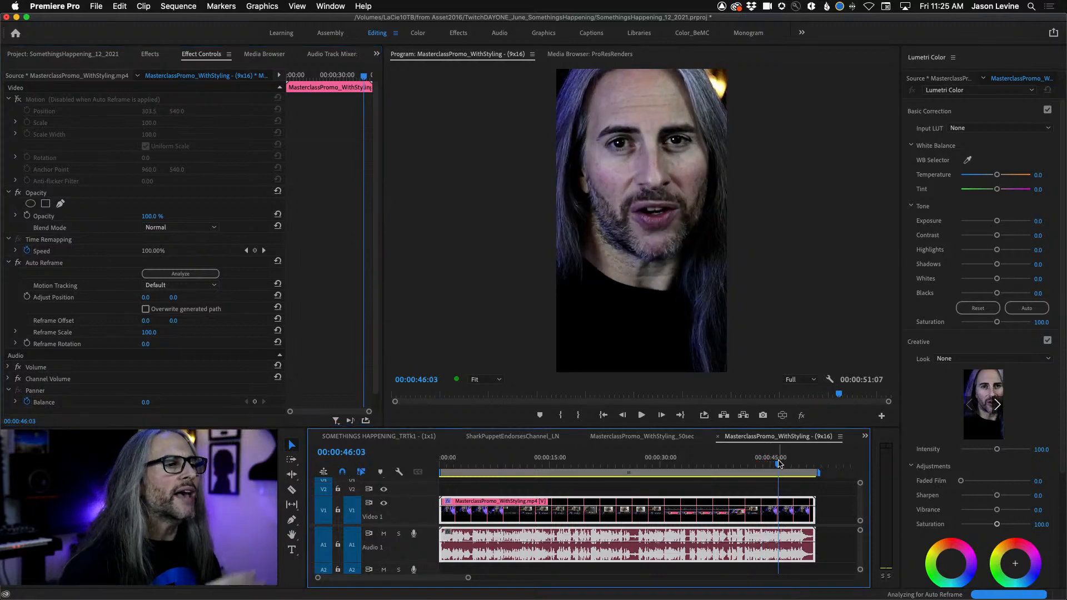